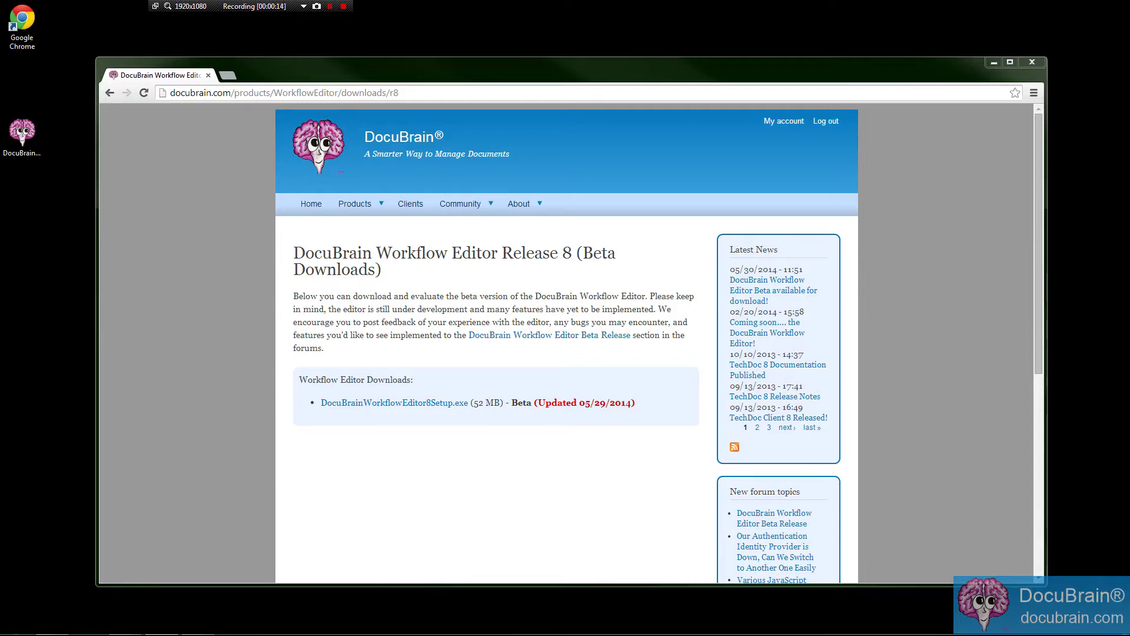
# From the DocuBrain home page, go to Workflow Editor Release 8 downloads and download DocuBrainWorkflowEditor8Setup.exe.
pyautogui.click(311, 204)
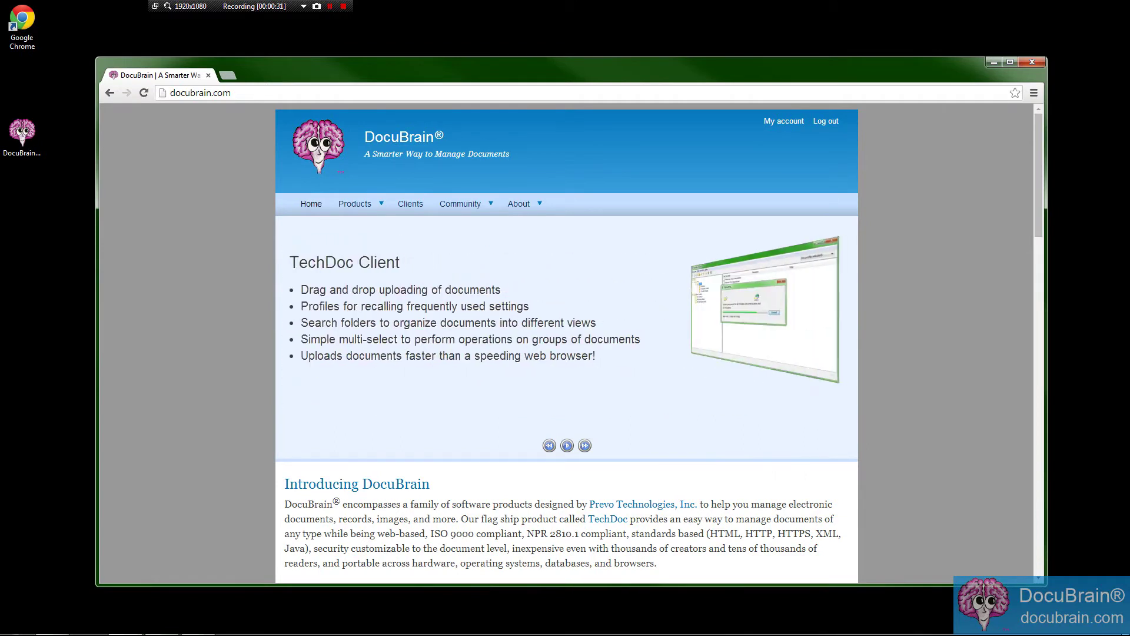
pyautogui.moveTo(362, 204)
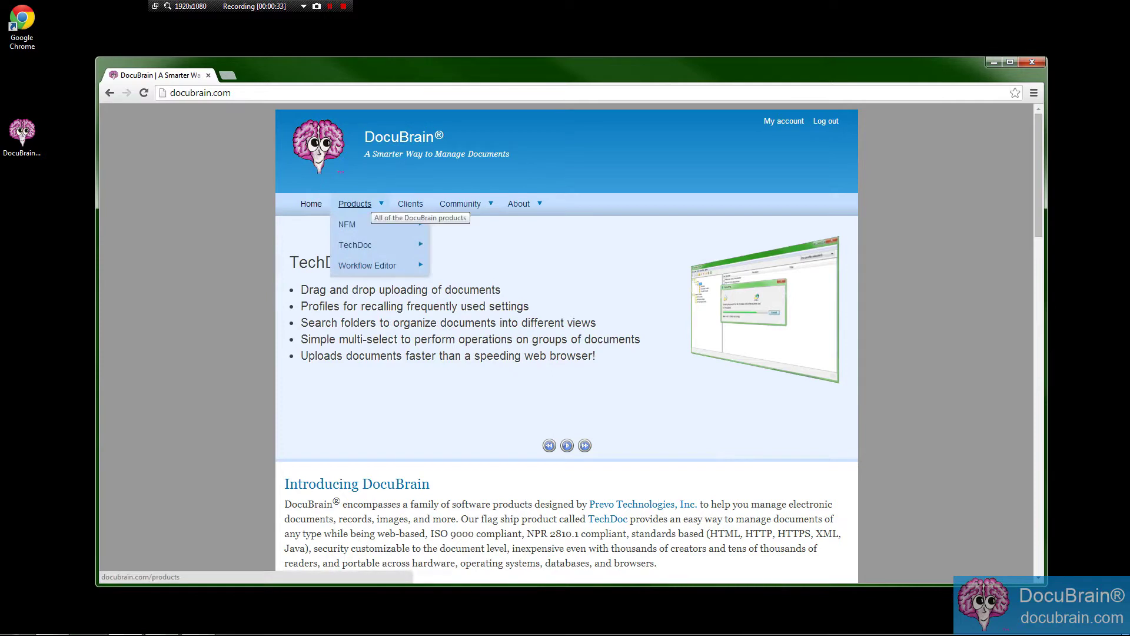
pyautogui.moveTo(377, 265)
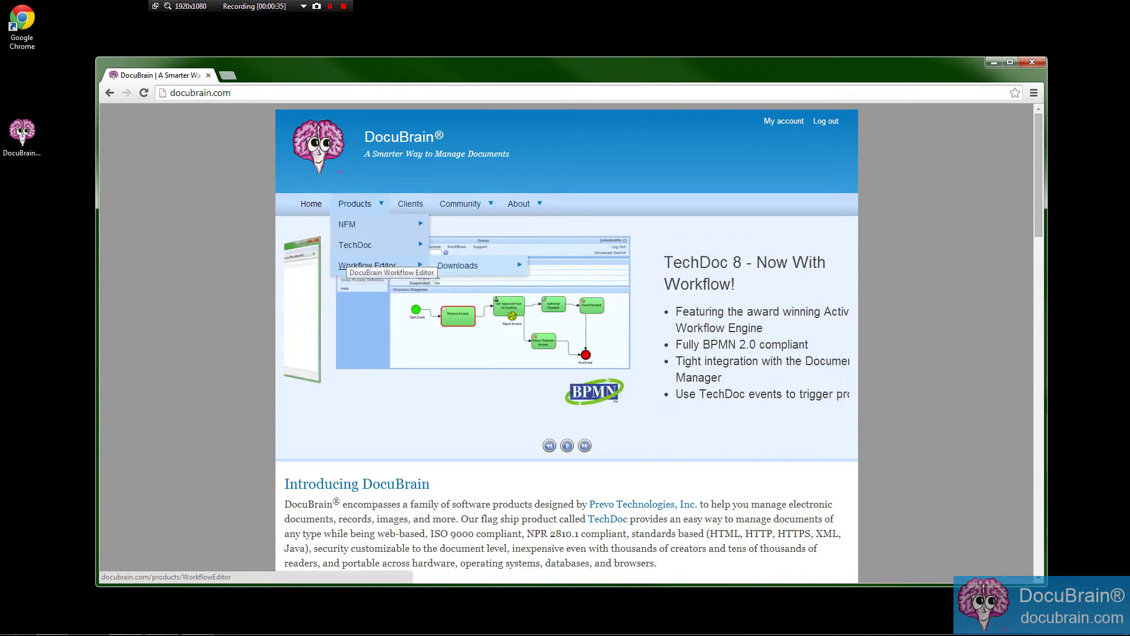
pyautogui.moveTo(458, 265)
pyautogui.click(555, 266)
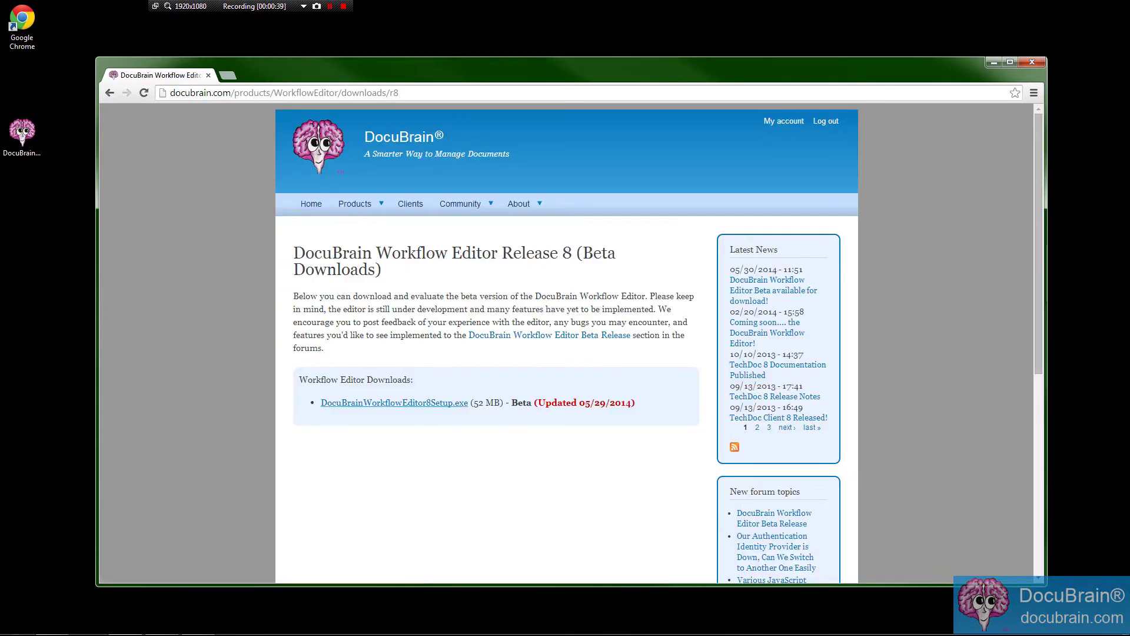
pyautogui.click(353, 403)
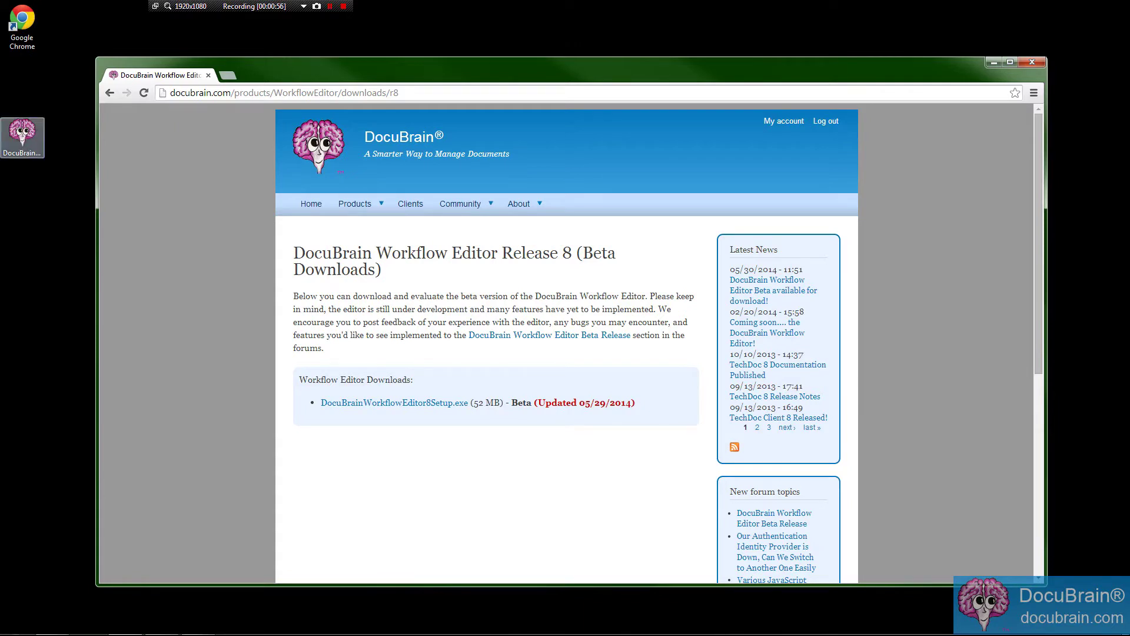
# Run the Workflow Editor 8 installer, accept the licence, install, and launch the editor.
pyautogui.doubleClick(21, 134)
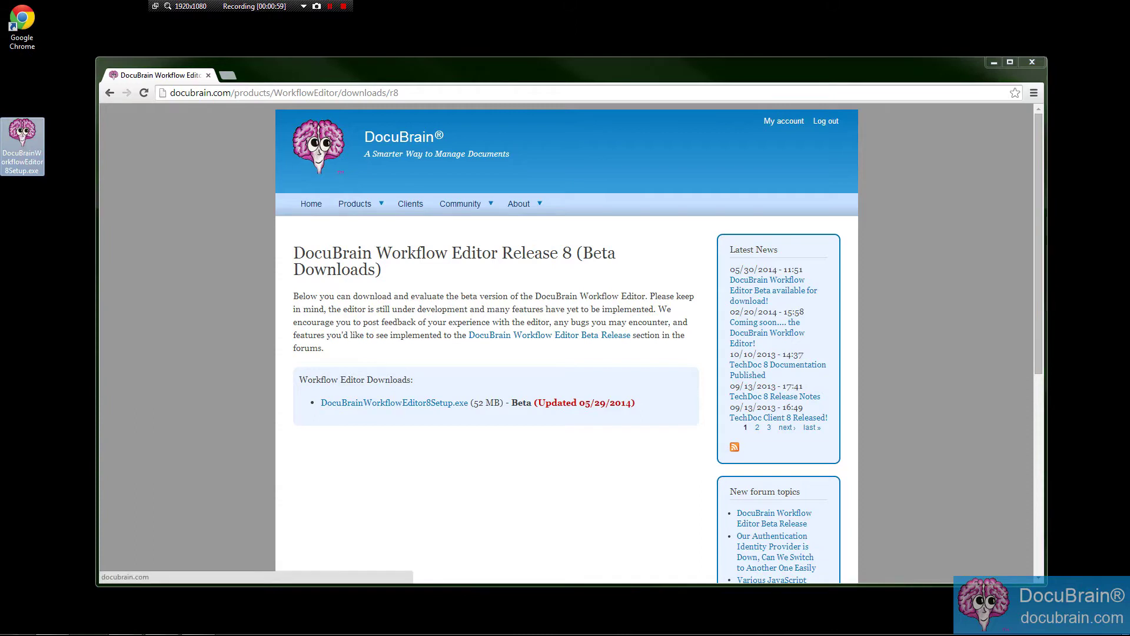
pyautogui.click(994, 61)
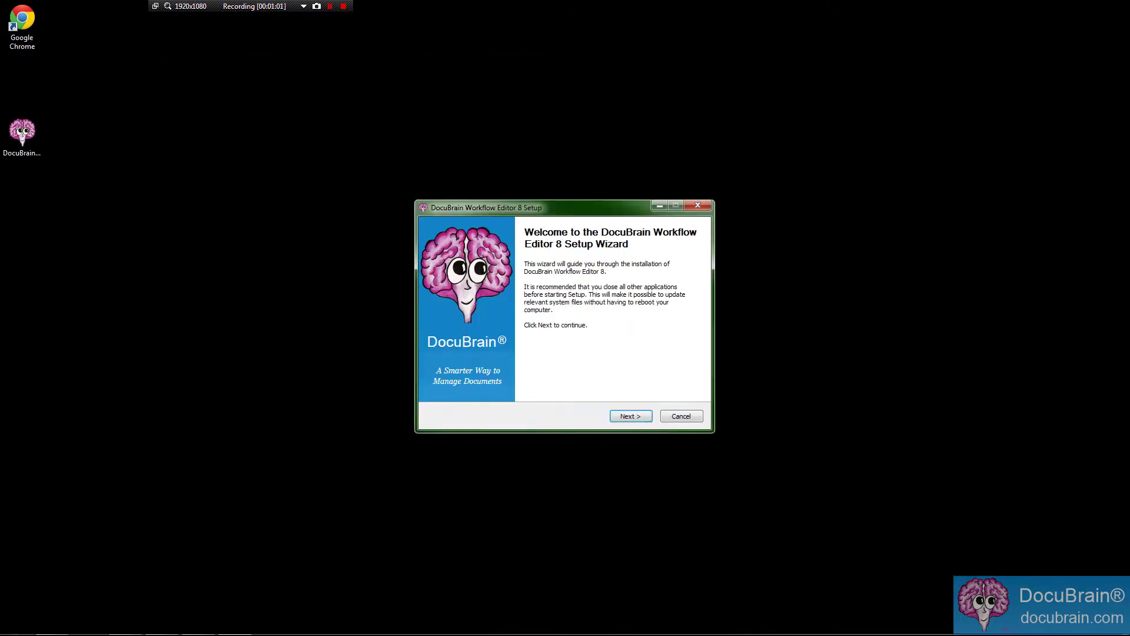
pyautogui.press('Return')
pyautogui.click(539, 389)
pyautogui.click(647, 415)
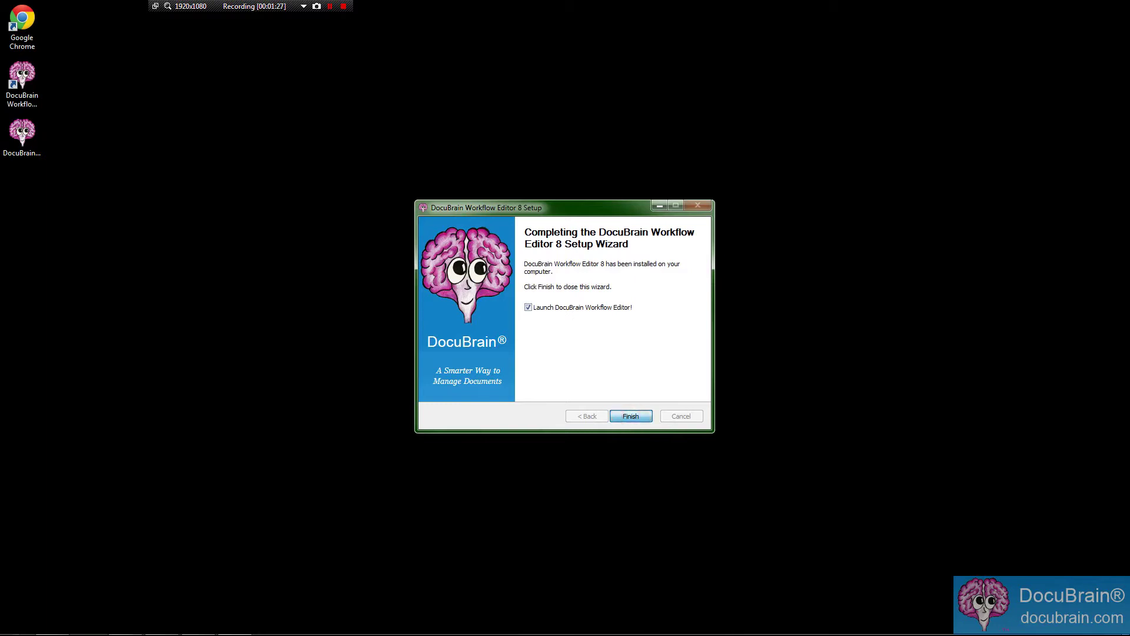
pyautogui.press('Return')
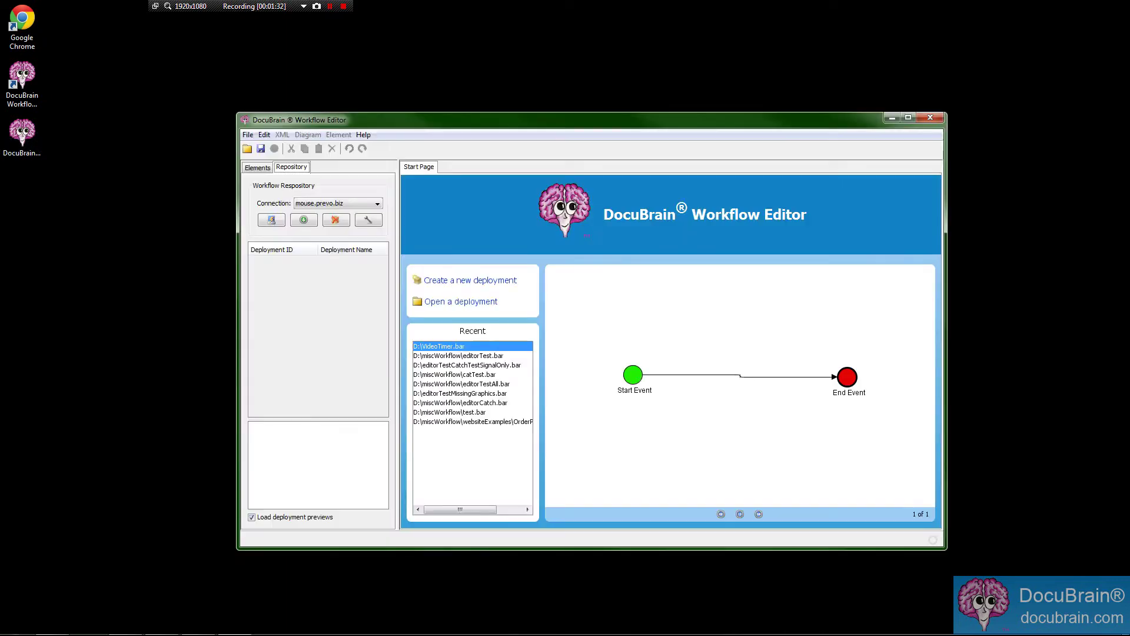
# Move the editor window up and left and enlarge it.
pyautogui.moveTo(530, 120); pyautogui.dragTo(422, 86)
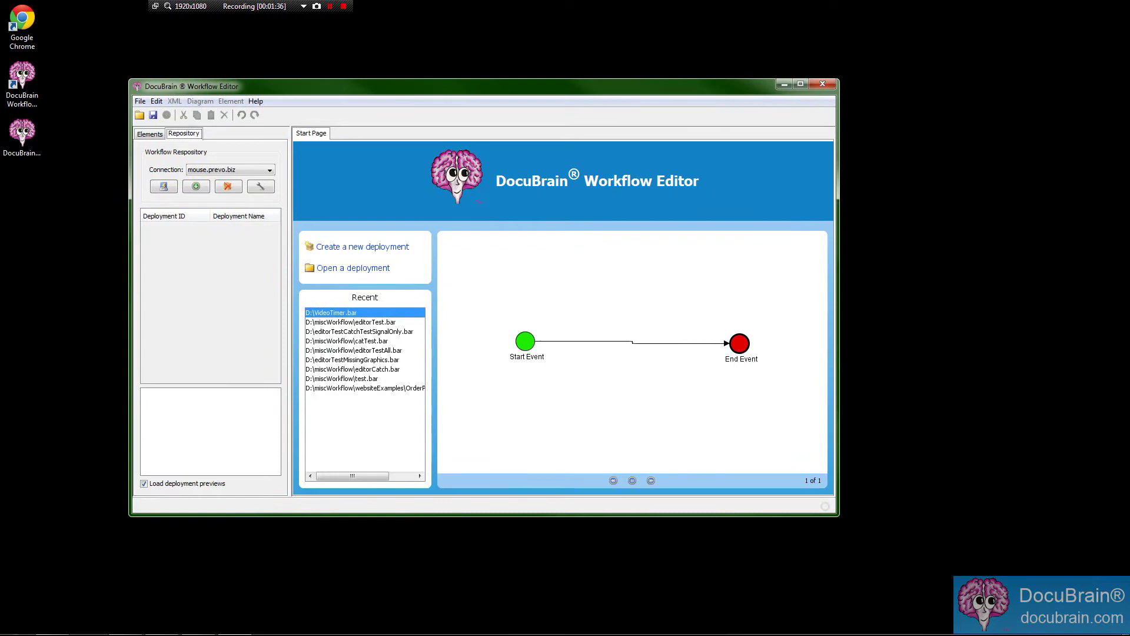
pyautogui.click(832, 518)
pyautogui.moveTo(837, 515); pyautogui.dragTo(990, 585)
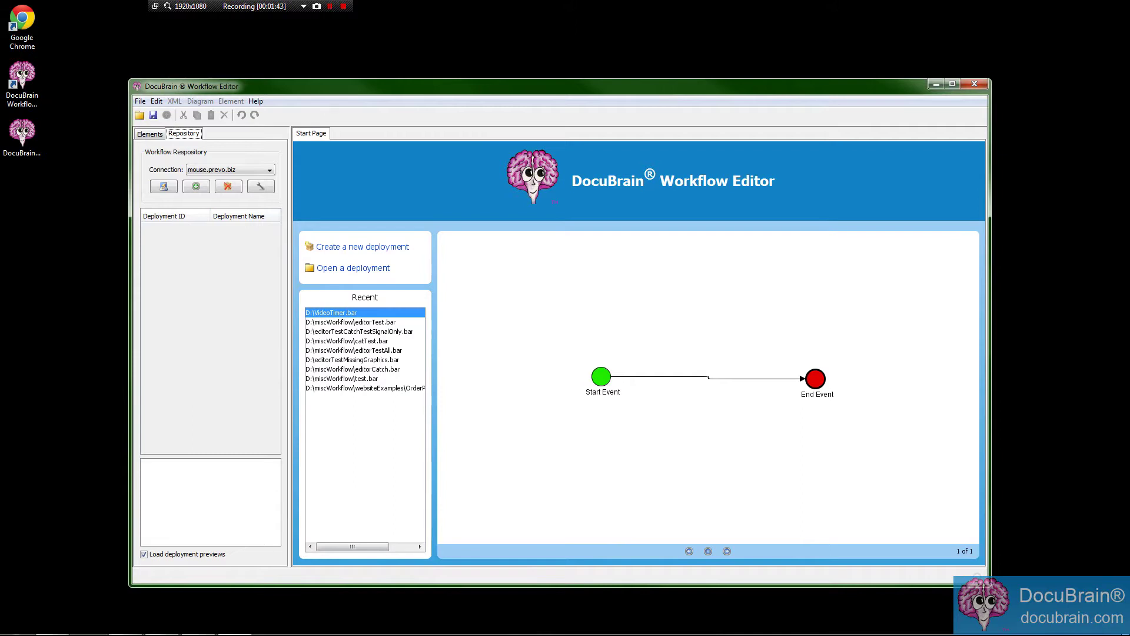
# Browse the File and Edit menu commands from the menu bar.
pyautogui.press('alt')
pyautogui.press('Down')
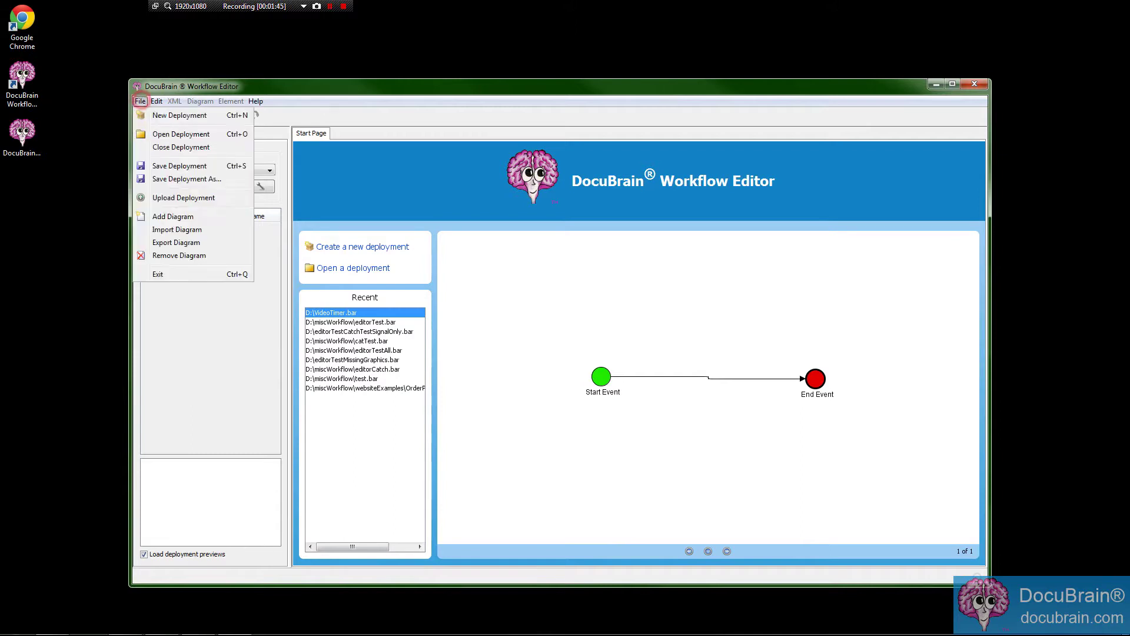
pyautogui.press('Escape')
pyautogui.press('Down')
pyautogui.press('Escape')
pyautogui.press('Right')
pyautogui.press('Down')
pyautogui.press('Escape')
pyautogui.press('Escape')
# Switch between the Elements palette and repository panels, then create a new deployment.
pyautogui.press('Left')
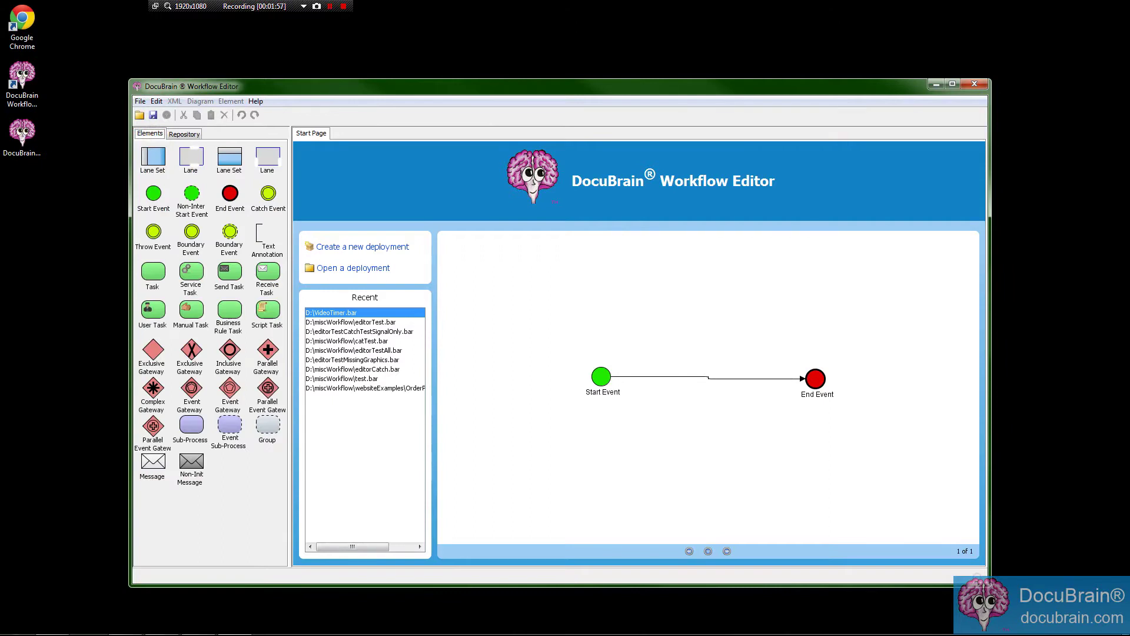
pyautogui.press('Right')
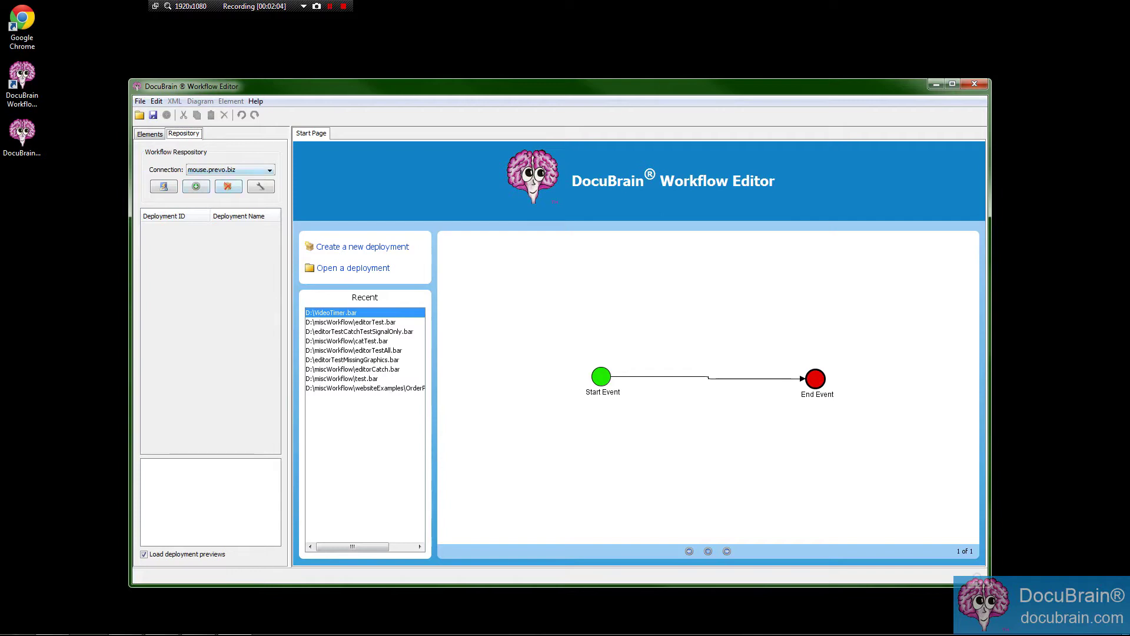
pyautogui.click(150, 134)
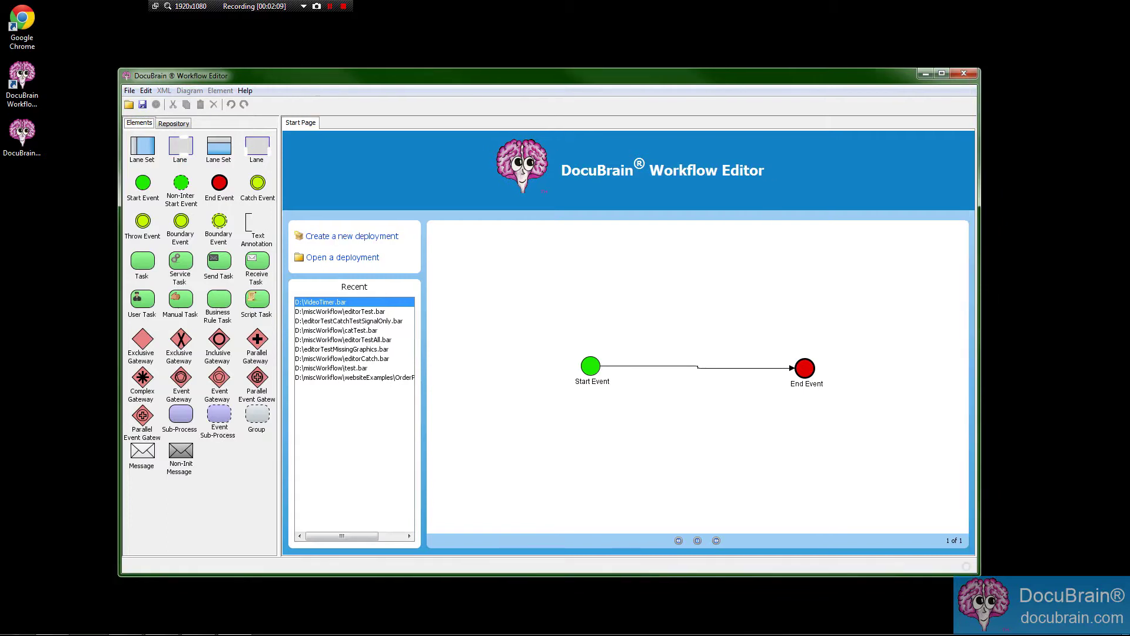
pyautogui.click(335, 237)
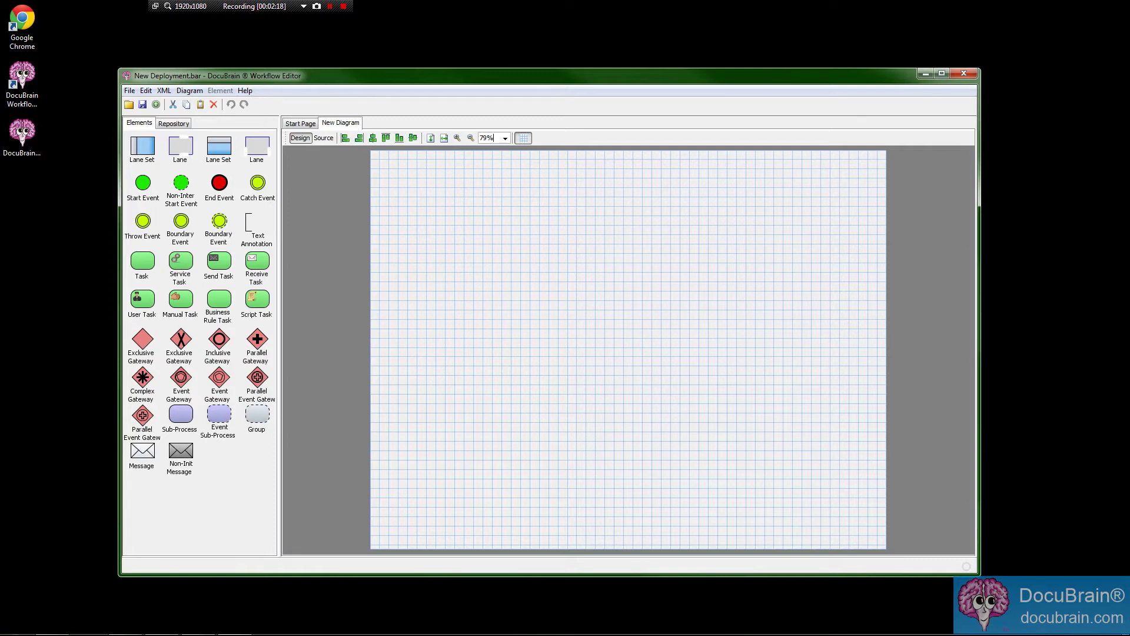
# Open Process Properties from the canvas's Diagram context menu.
pyautogui.moveTo(421, 73)
pyautogui.mouseDown()
pyautogui.moveTo(447, 92)
pyautogui.moveTo(393, 80)
pyautogui.mouseUp()
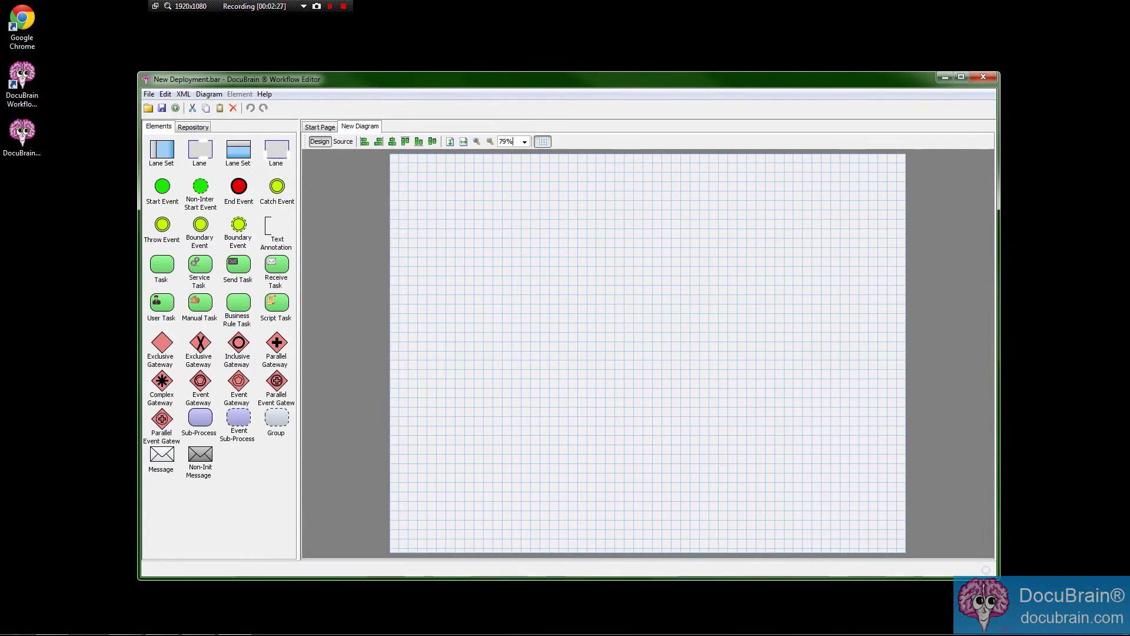
pyautogui.rightClick(430, 218)
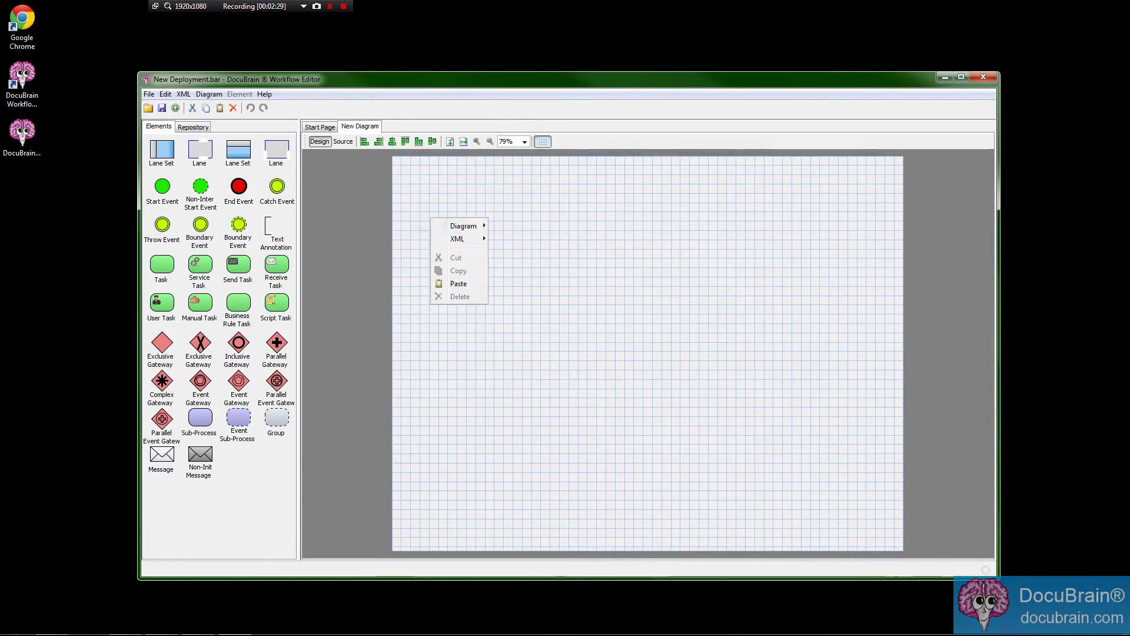
pyautogui.moveTo(463, 225)
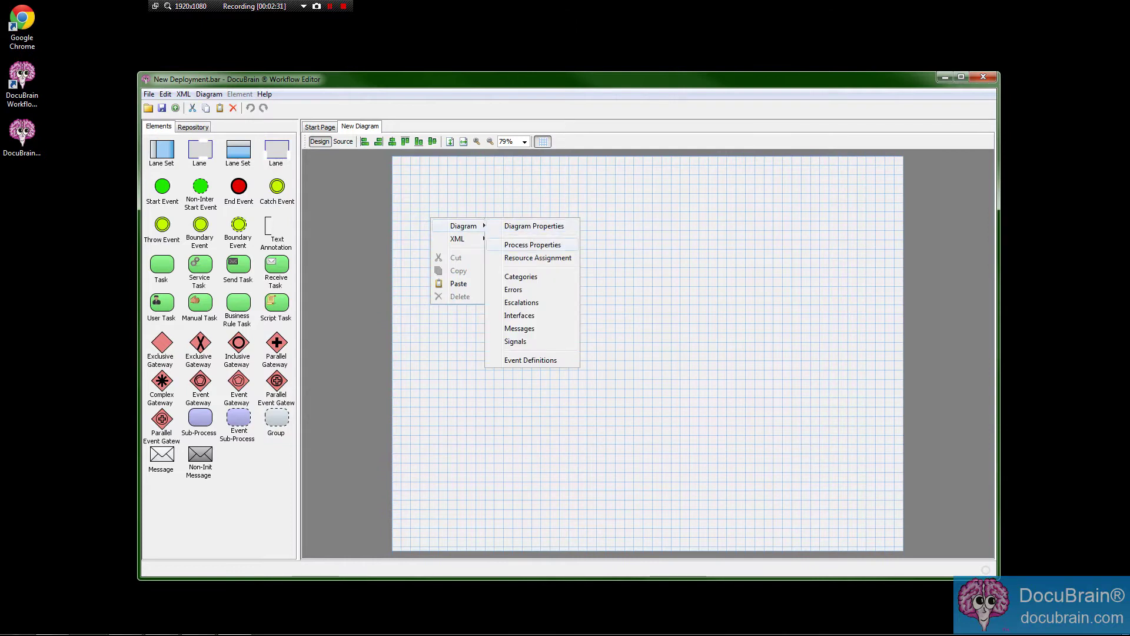
pyautogui.rightClick(485, 188)
pyautogui.moveTo(512, 195)
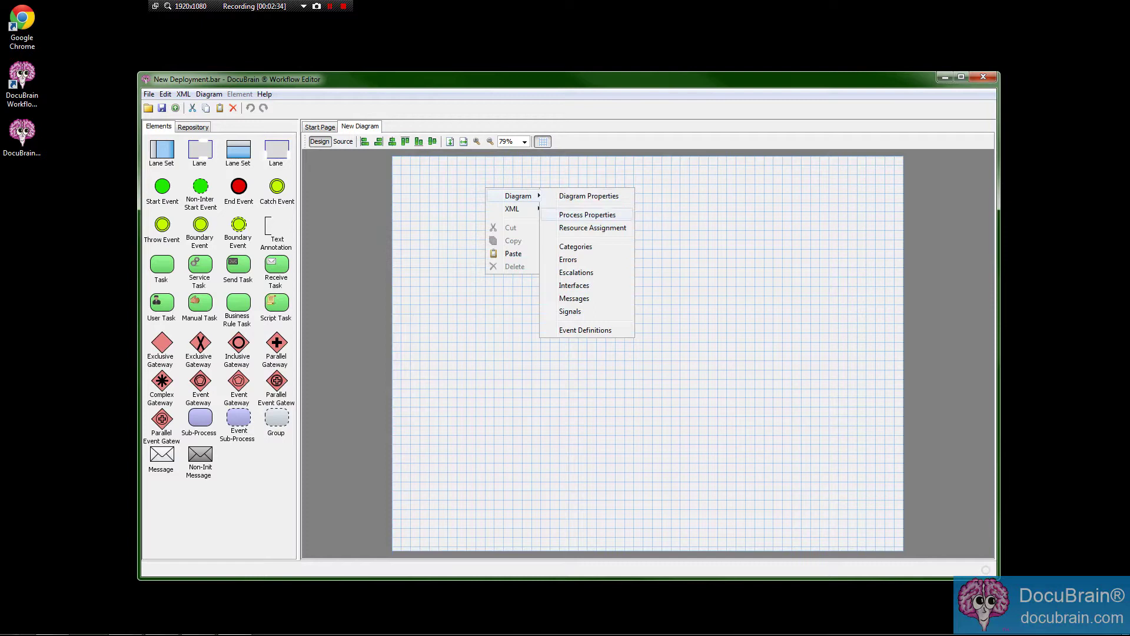
pyautogui.click(597, 214)
# Replace the process ID myProcess with timerTest.
pyautogui.click(583, 310)
pyautogui.doubleClick(585, 293)
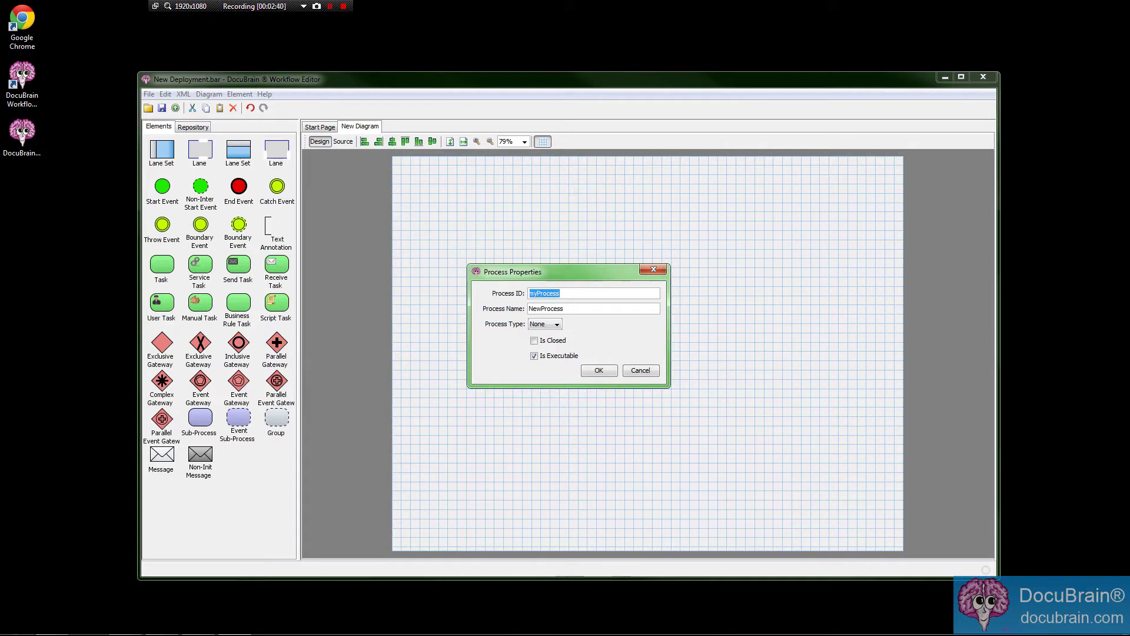
pyautogui.click(609, 307)
pyautogui.click(607, 293)
pyautogui.doubleClick(608, 293)
pyautogui.write('Time')
pyautogui.hotkey('ctrl', 'a')
pyautogui.press('BackSpace')
pyautogui.write('timerTes')
pyautogui.hotkey('ctrl', 'a')
# Rename the process from NewProcess to TimerTest and confirm.
pyautogui.click(583, 307)
pyautogui.hotkey('ctrl', 'a')
pyautogui.write('TimerTest')
pyautogui.click(598, 370)
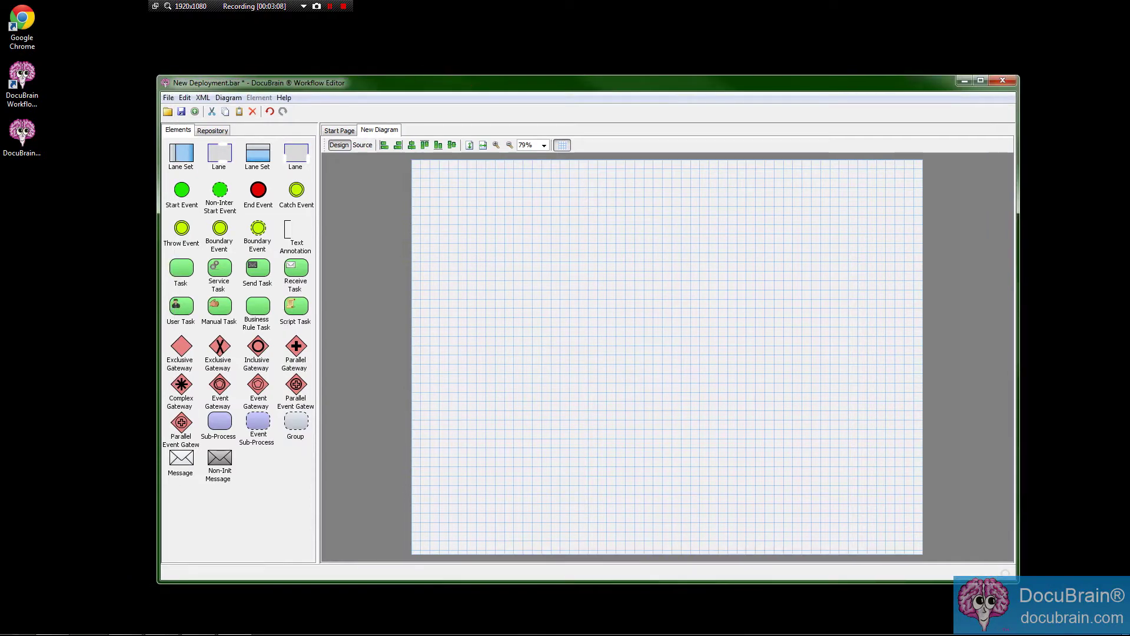
# Place a Start Event near the upper left of the canvas.
pyautogui.rightClick(543, 272)
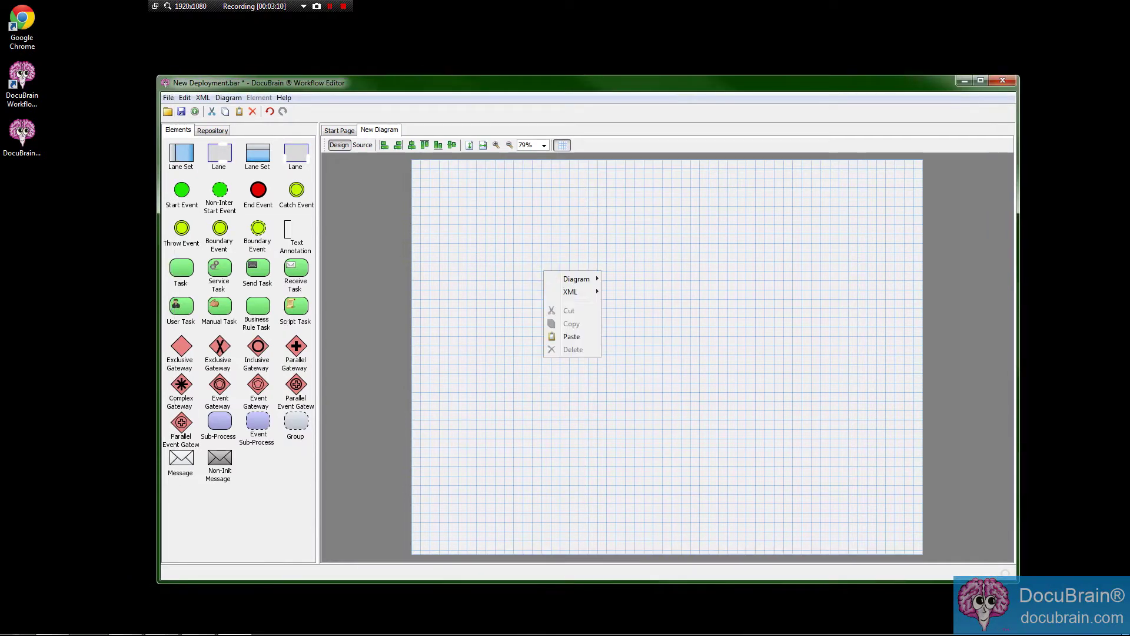
pyautogui.moveTo(576, 279)
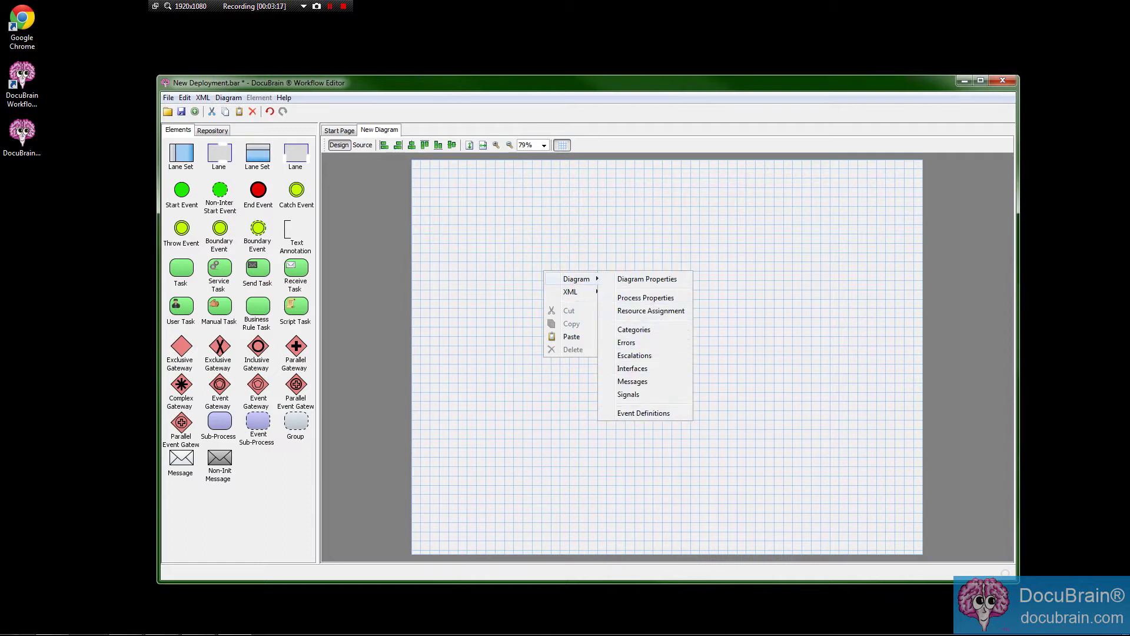
pyautogui.click(586, 234)
pyautogui.moveTo(182, 189); pyautogui.dragTo(516, 237)
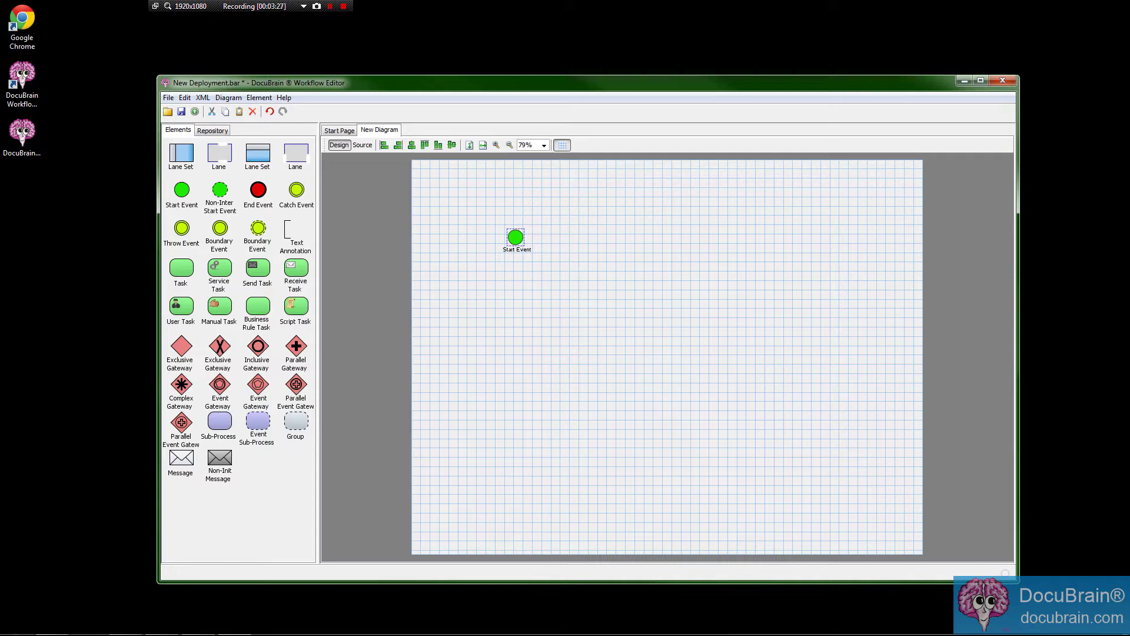
# Inspect the Start Event's properties and Form tab, cancel, and nudge it left.
pyautogui.rightClick(517, 239)
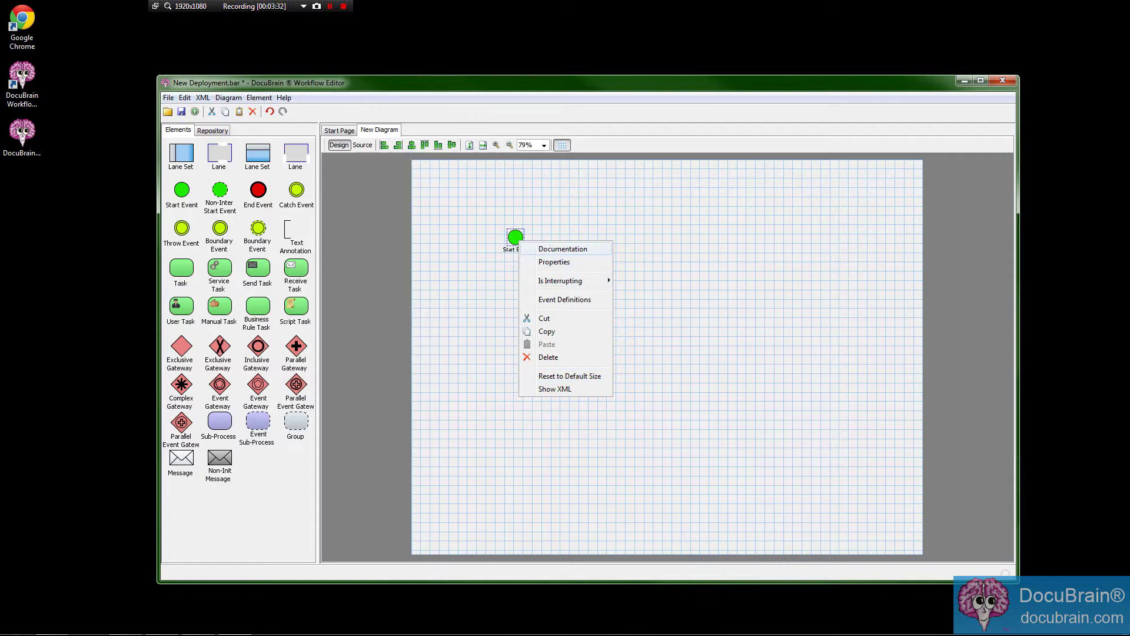
pyautogui.click(579, 262)
pyautogui.moveTo(488, 231); pyautogui.dragTo(501, 266)
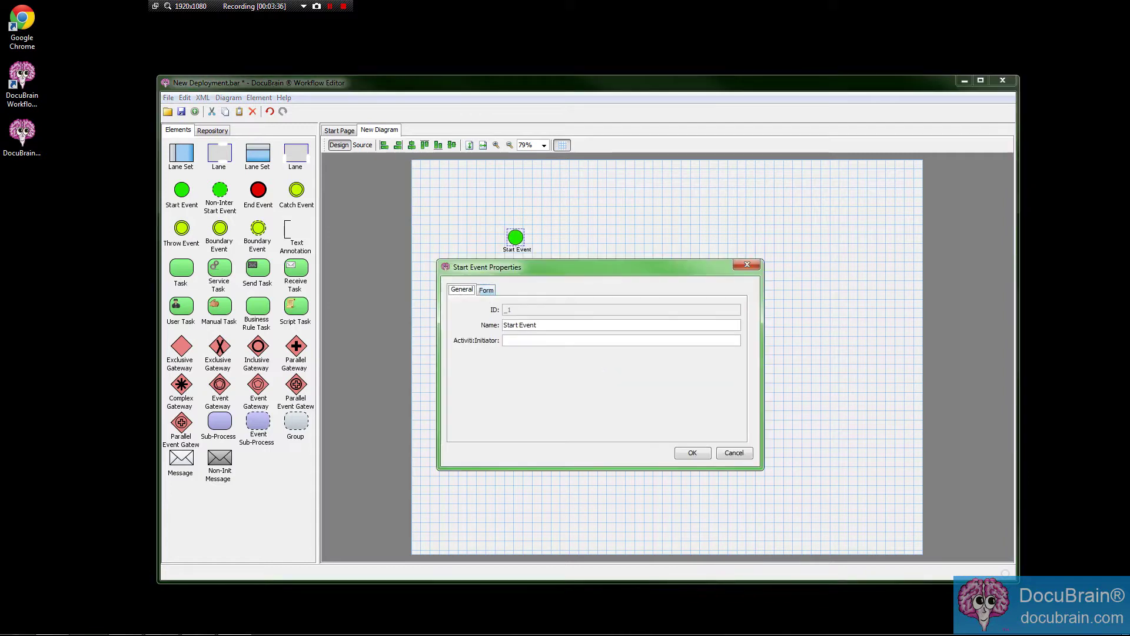
pyautogui.click(486, 289)
pyautogui.click(462, 289)
pyautogui.click(486, 290)
pyautogui.click(733, 453)
pyautogui.moveTo(515, 237); pyautogui.dragTo(506, 235)
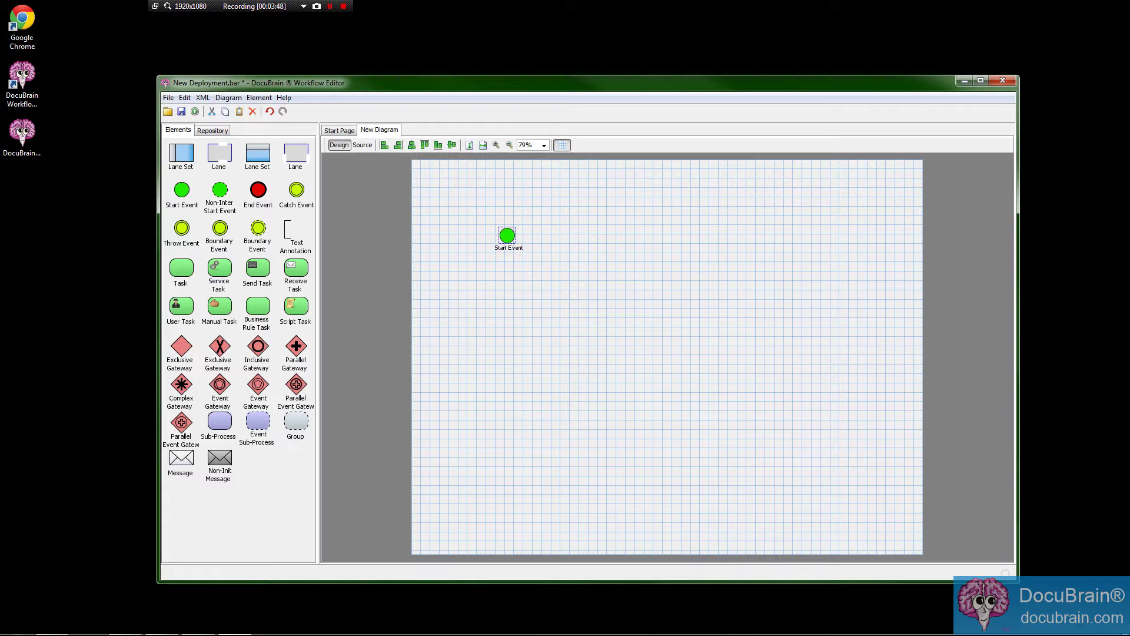
pyautogui.click(259, 98)
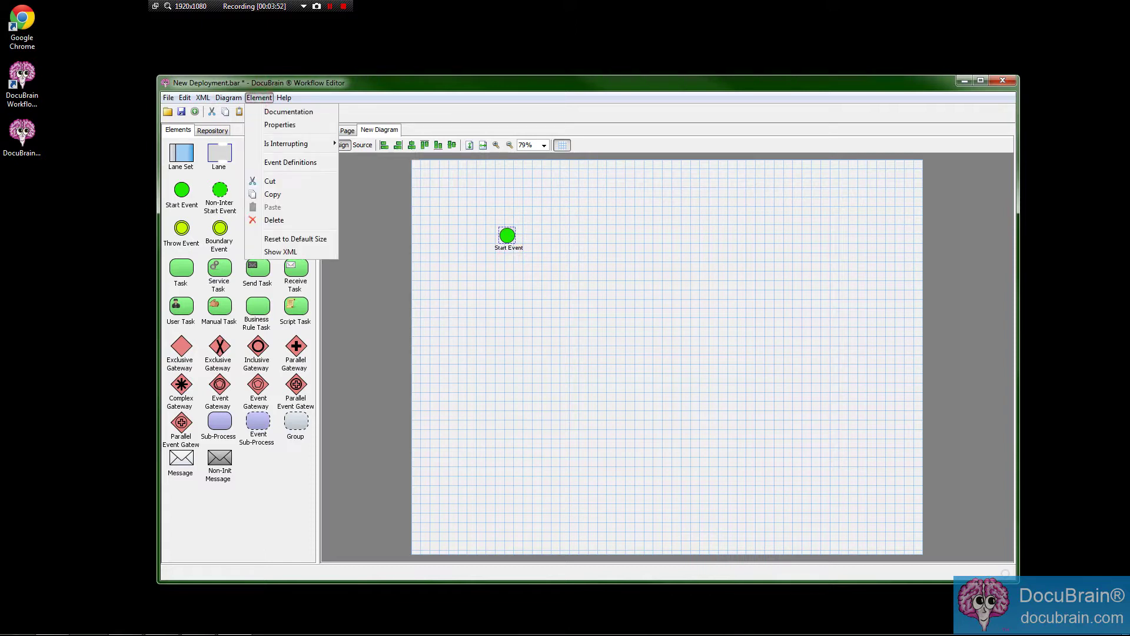
pyautogui.press('Escape')
pyautogui.rightClick(507, 236)
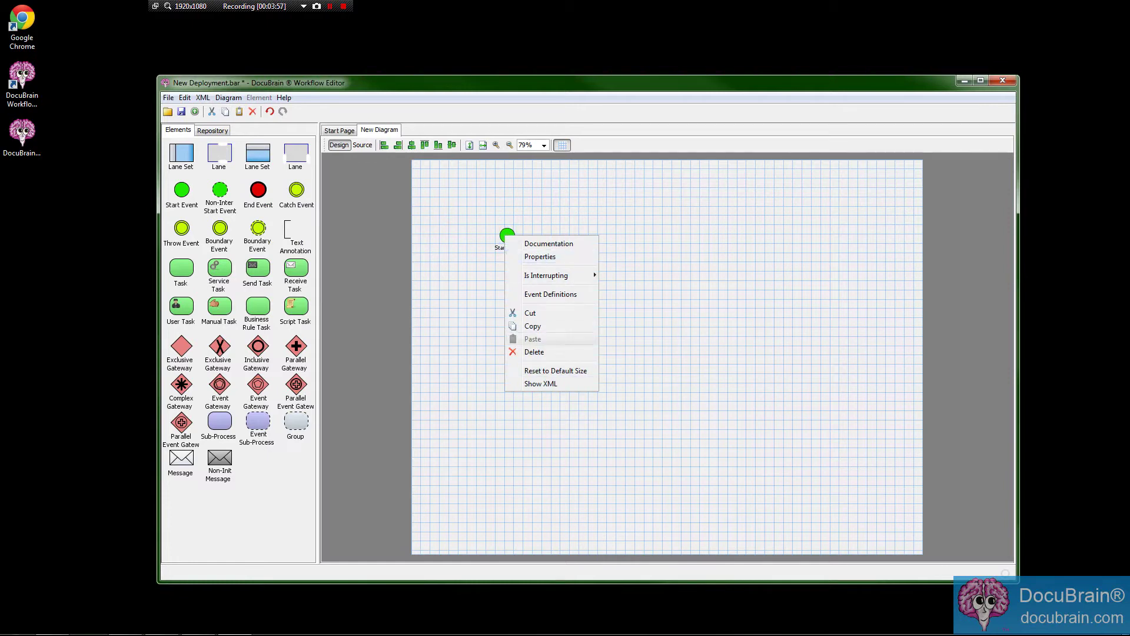
pyautogui.press('Escape')
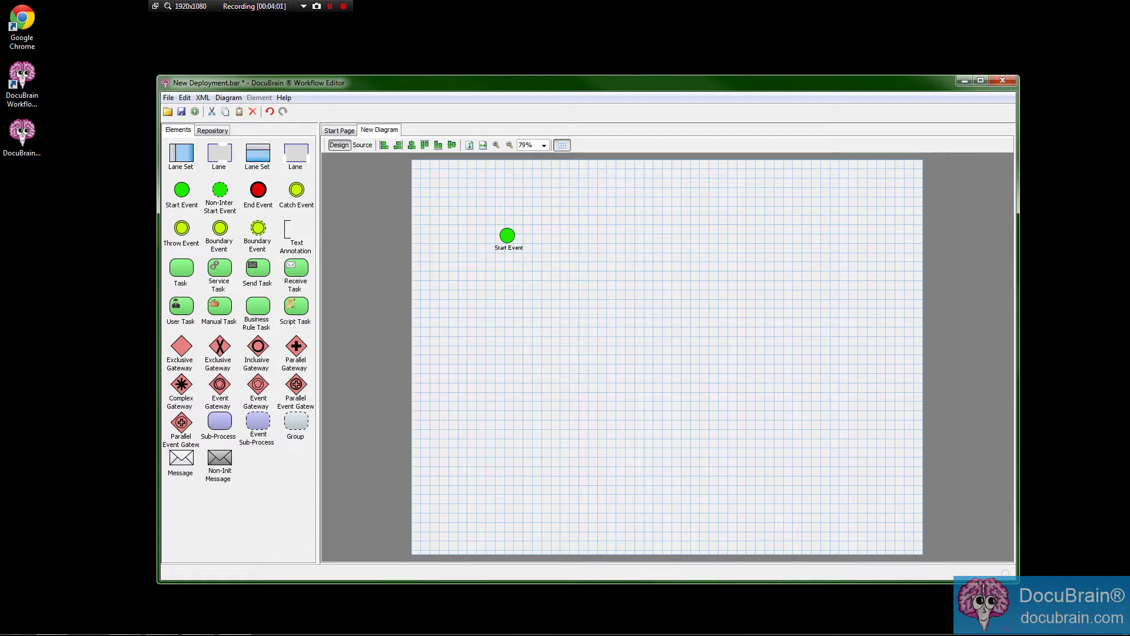
pyautogui.click(507, 236)
pyautogui.click(259, 98)
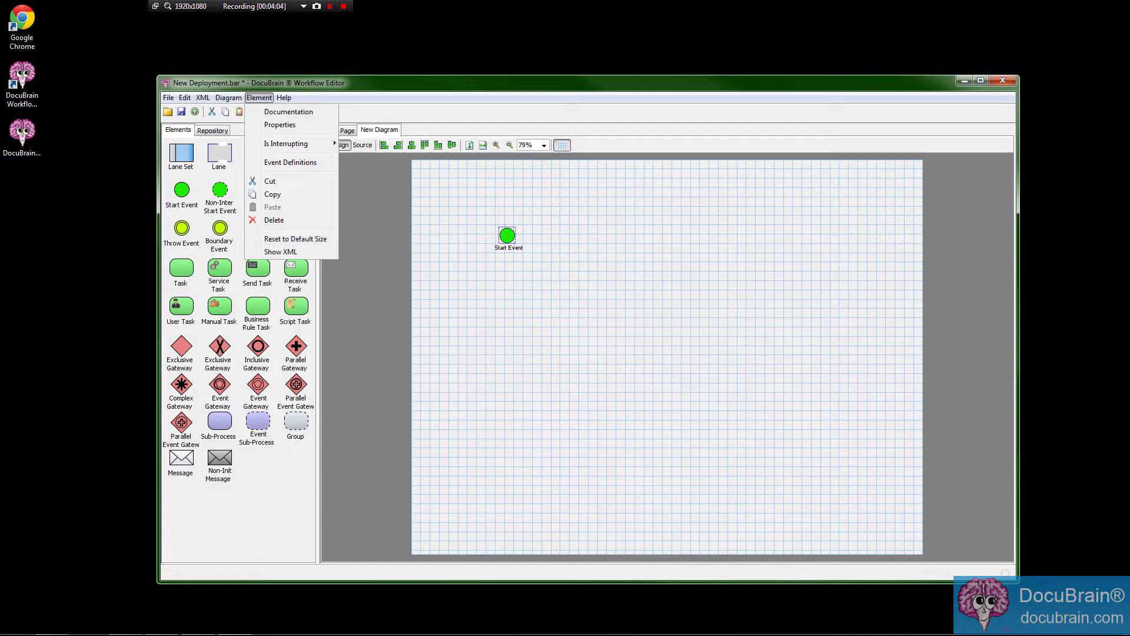
pyautogui.press('Escape')
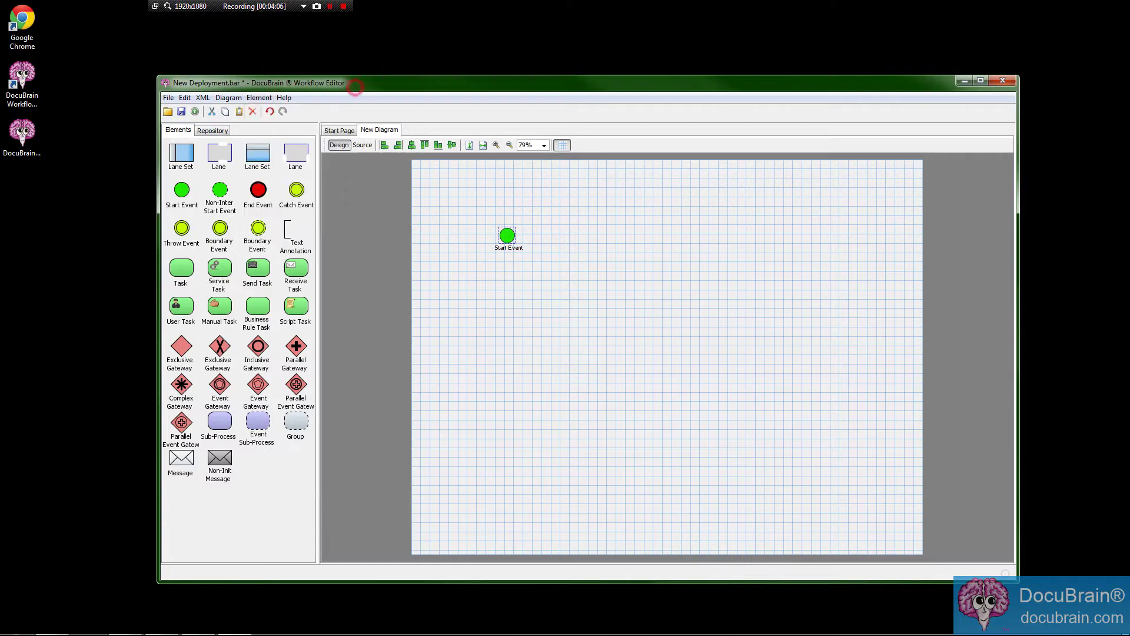
pyautogui.click(228, 97)
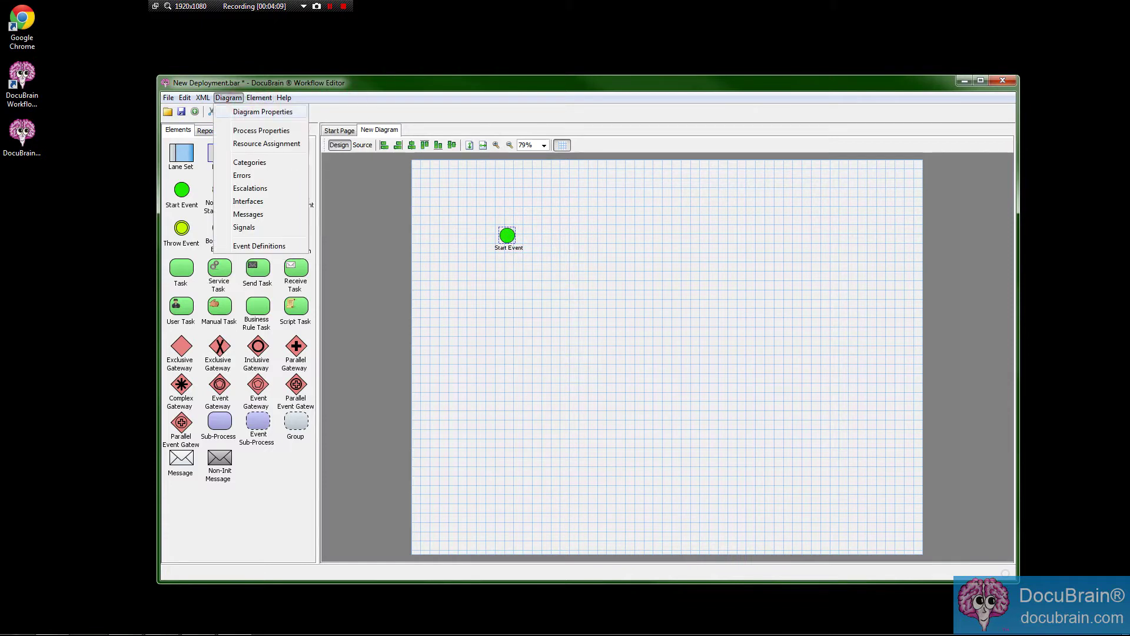
pyautogui.click(638, 263)
pyautogui.rightClick(640, 265)
pyautogui.moveTo(646, 271)
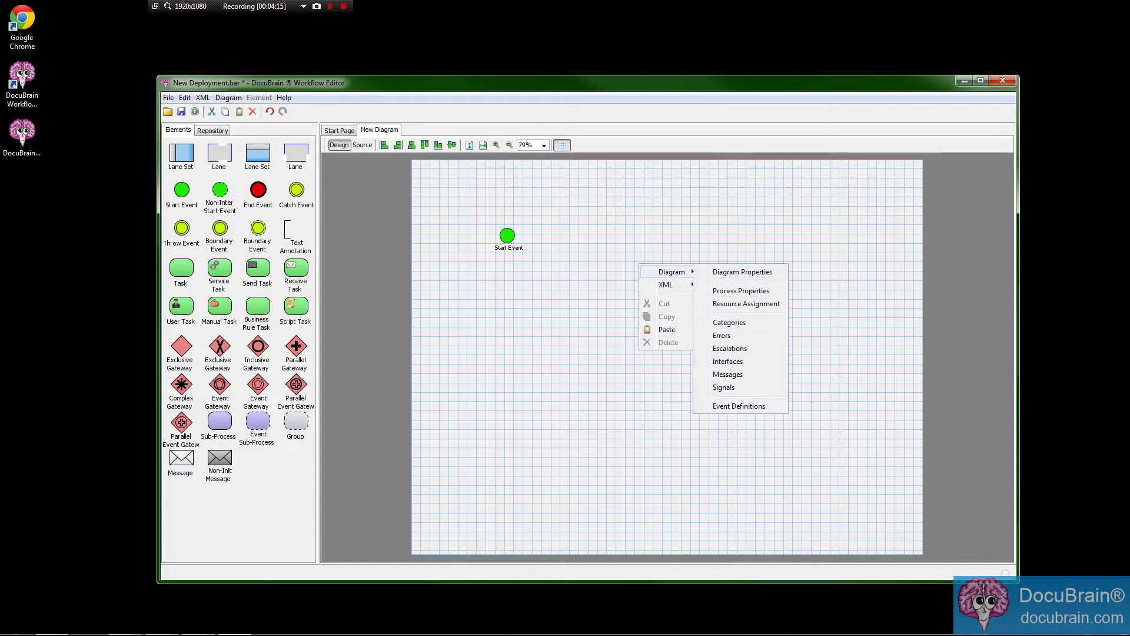
pyautogui.click(681, 237)
pyautogui.click(228, 97)
pyautogui.click(228, 98)
pyautogui.click(229, 98)
pyautogui.click(228, 98)
pyautogui.click(228, 98)
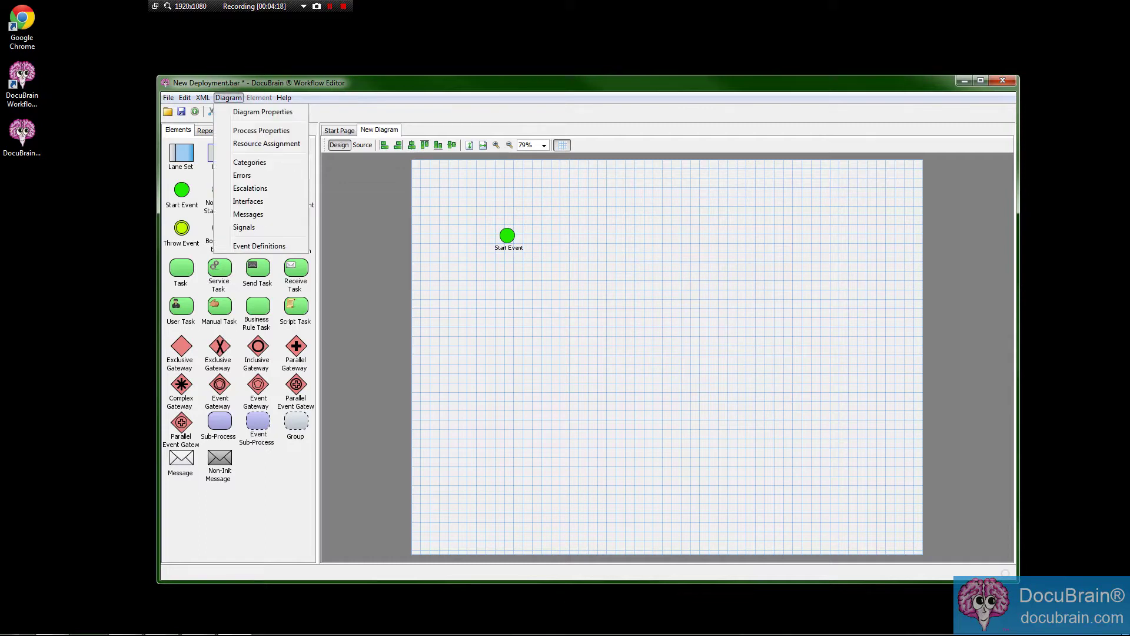
pyautogui.press('Escape')
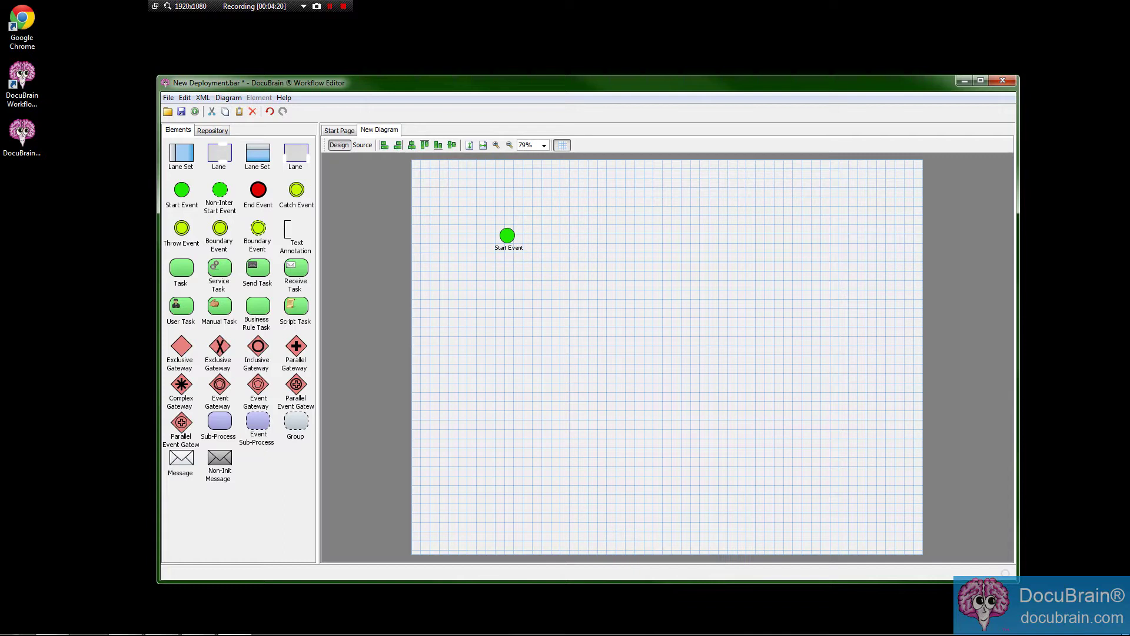
# Add an Intermediate Catch Event and End Event right of the Start Event, linking them with flows.
pyautogui.moveTo(510, 237); pyautogui.dragTo(472, 222)
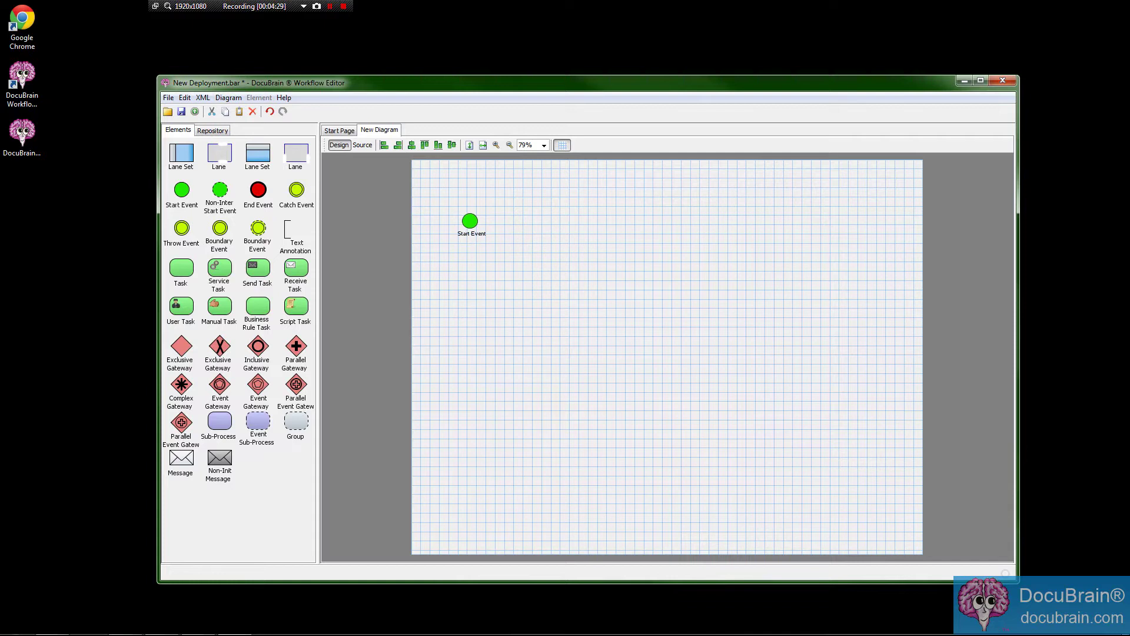
pyautogui.moveTo(296, 190); pyautogui.dragTo(554, 220)
pyautogui.moveTo(259, 190); pyautogui.dragTo(660, 225)
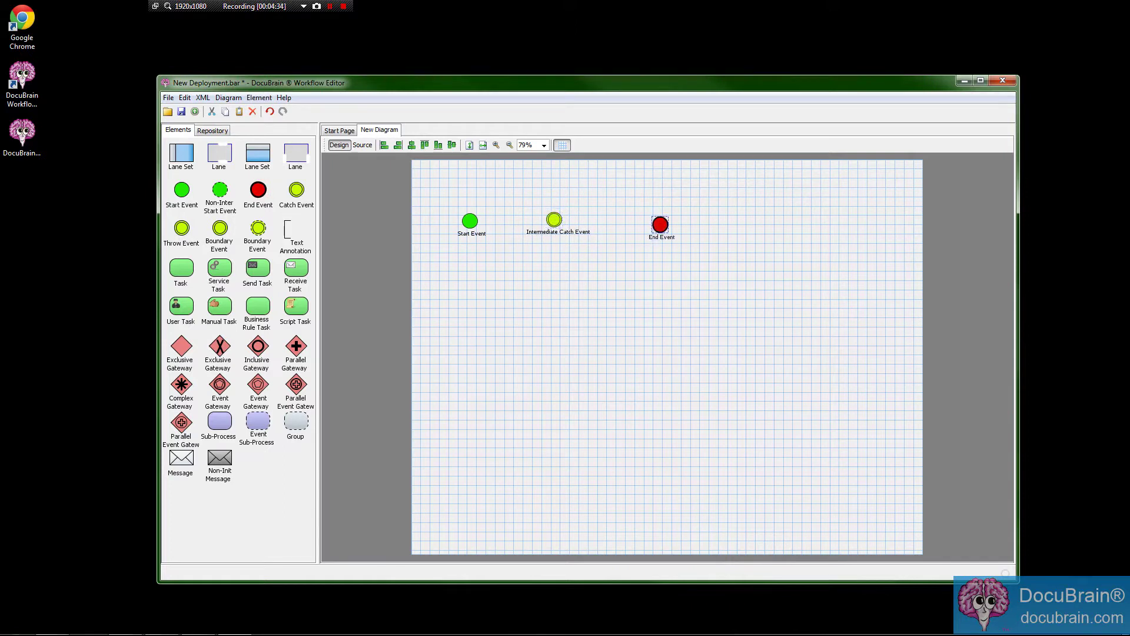
pyautogui.moveTo(469, 220)
pyautogui.mouseDown()
pyautogui.moveTo(559, 212)
pyautogui.moveTo(660, 224)
pyautogui.mouseUp()
pyautogui.click(585, 262)
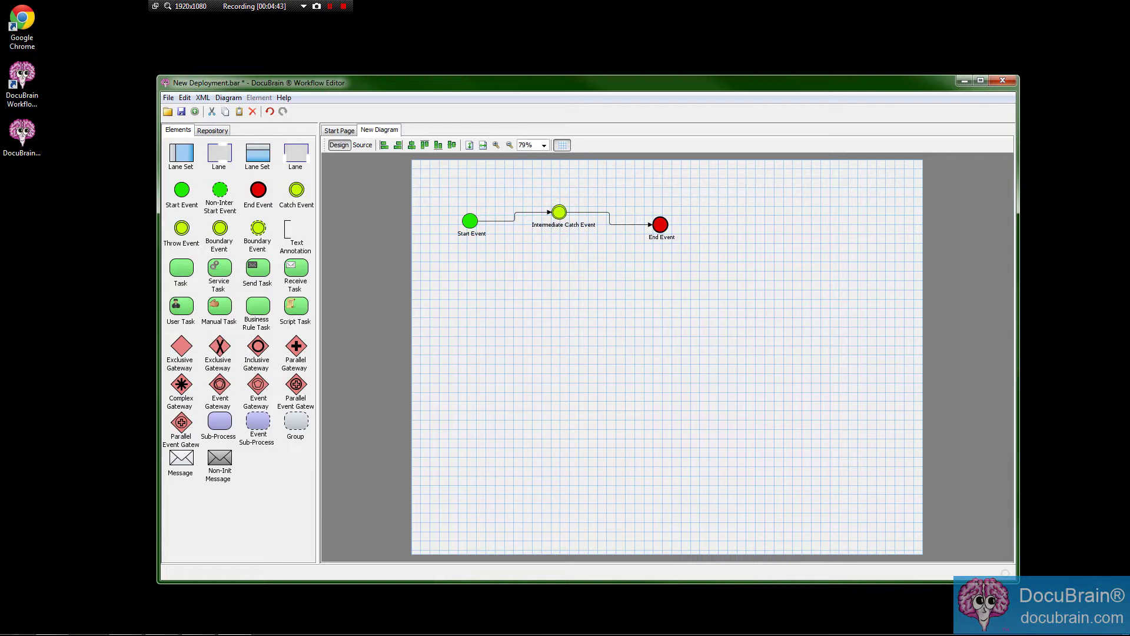
# Add practice Start and End Events below the flow, connect them, then delete them.
pyautogui.moveTo(182, 189); pyautogui.dragTo(487, 297)
pyautogui.rightClick(487, 297)
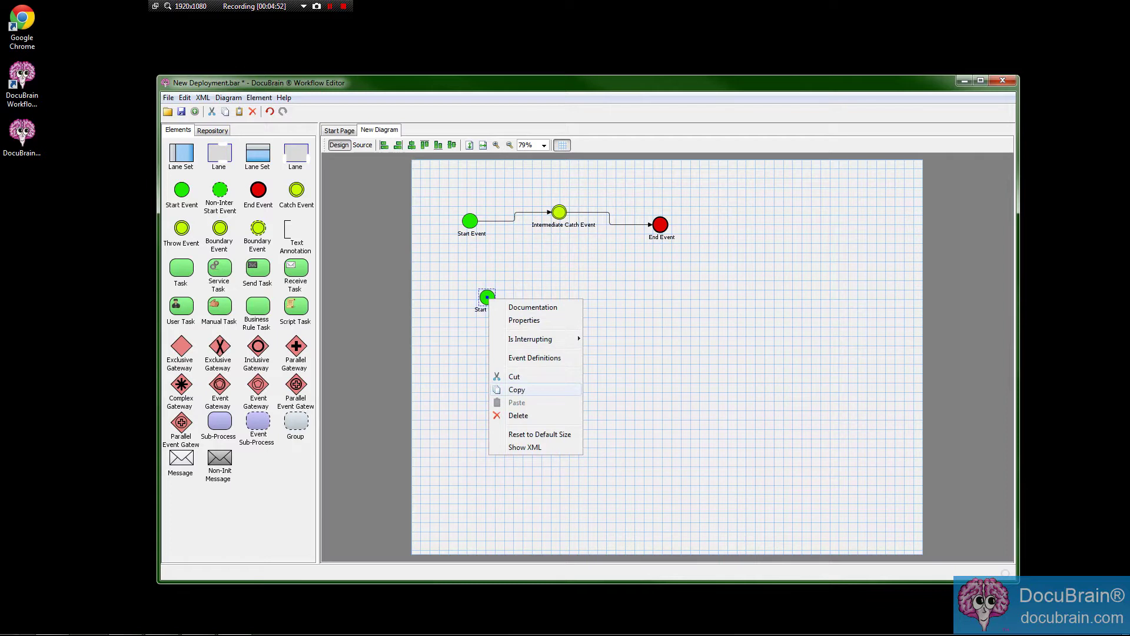
pyautogui.click(519, 415)
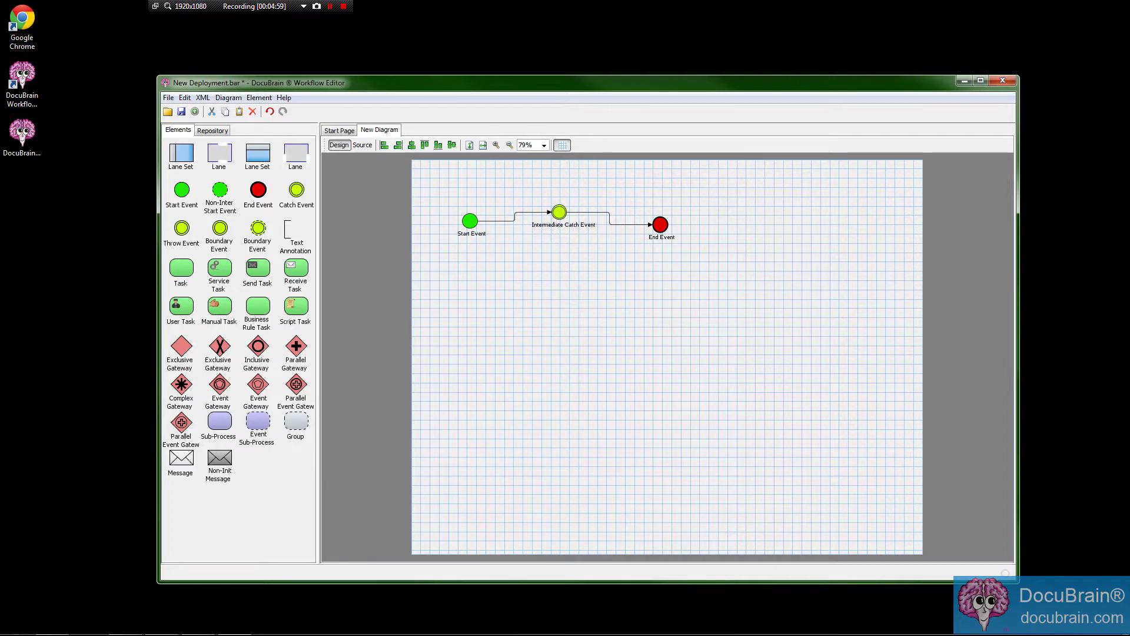
pyautogui.moveTo(182, 189); pyautogui.dragTo(466, 293)
pyautogui.moveTo(257, 188); pyautogui.dragTo(591, 297)
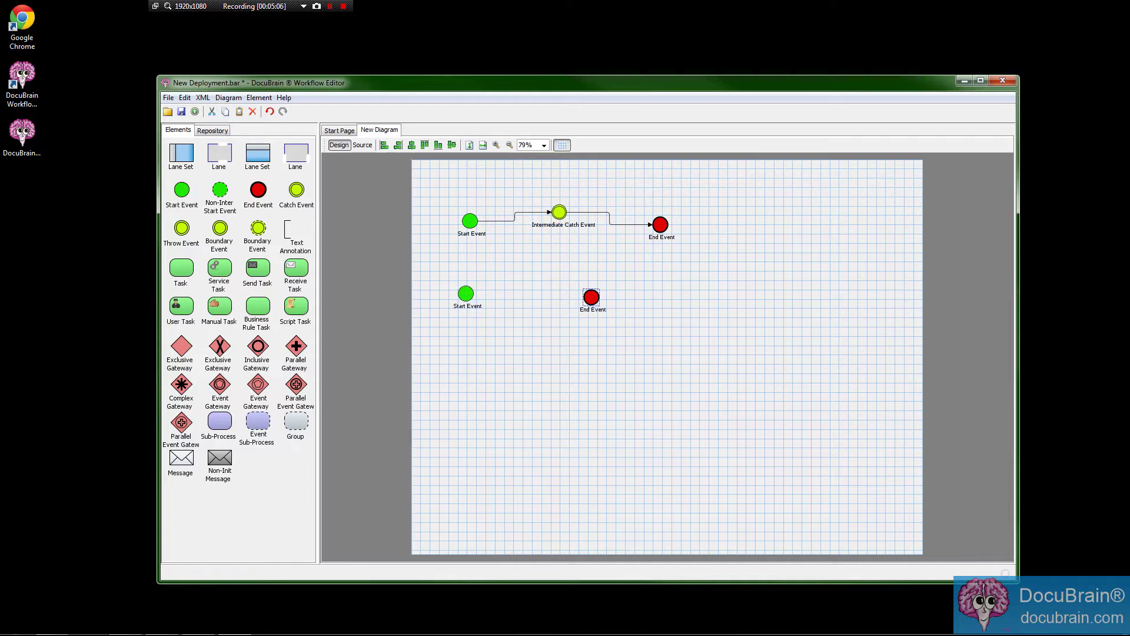
pyautogui.moveTo(465, 293)
pyautogui.mouseDown()
pyautogui.moveTo(584, 297)
pyautogui.moveTo(595, 311)
pyautogui.mouseUp()
pyautogui.moveTo(453, 269); pyautogui.dragTo(638, 345)
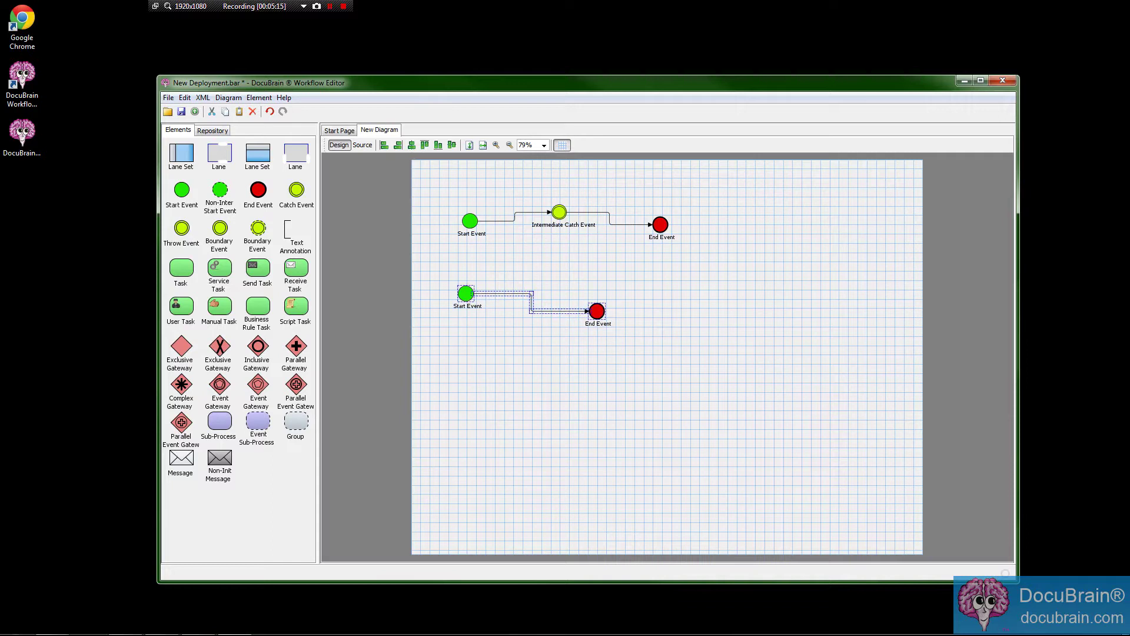
pyautogui.press('Delete')
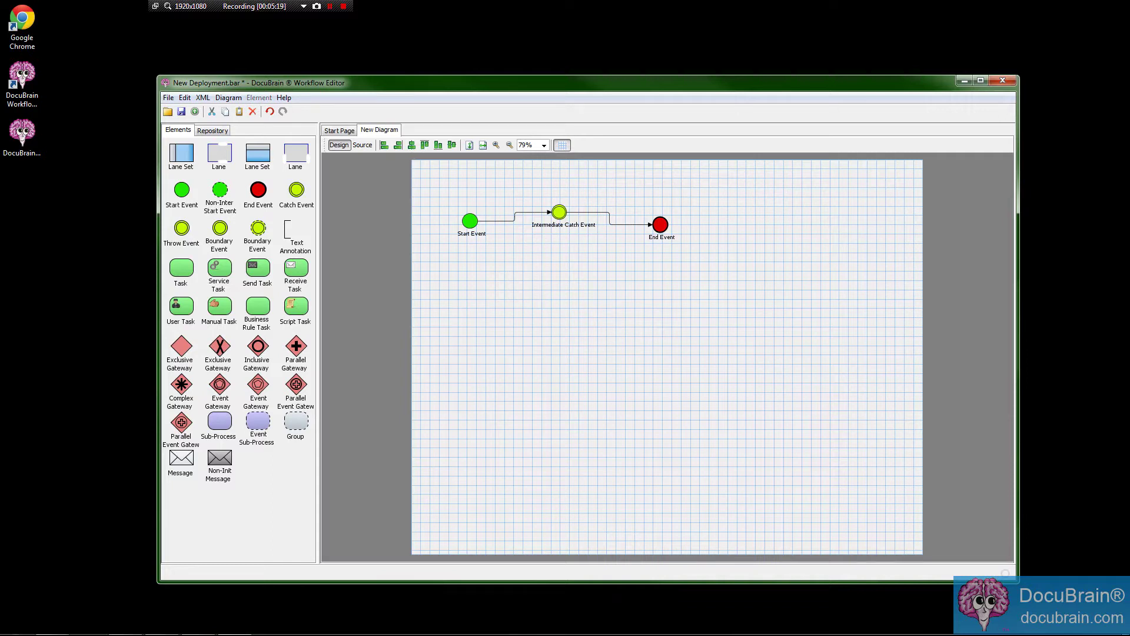
pyautogui.click(559, 212)
# Open the Intermediate Catch Event's Event Definitions window.
pyautogui.rightClick(563, 213)
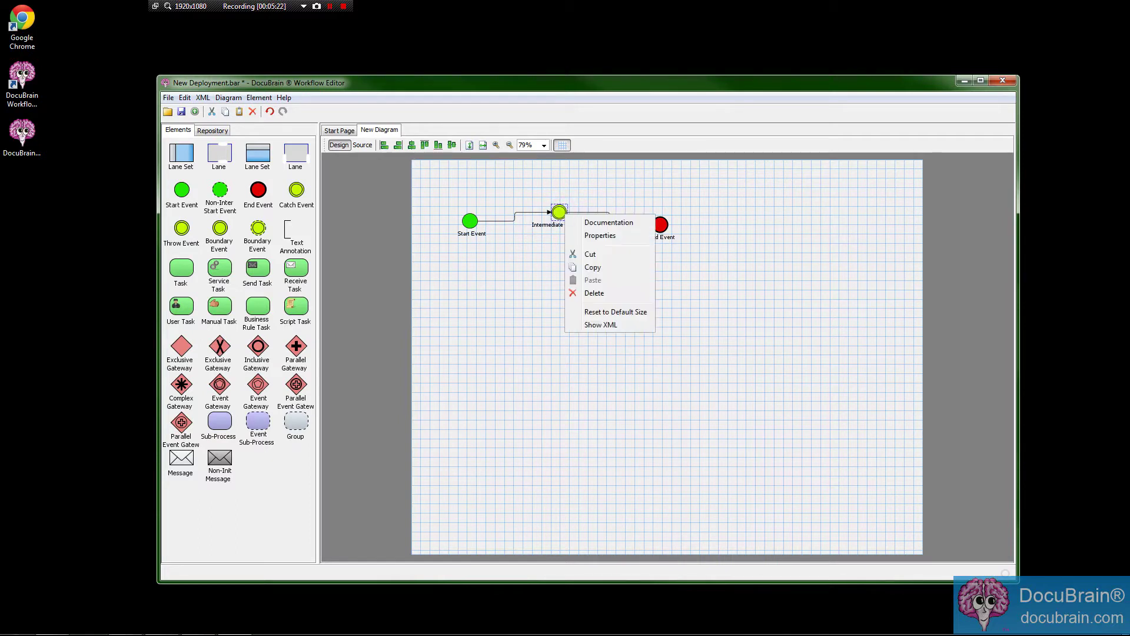
pyautogui.click(559, 212)
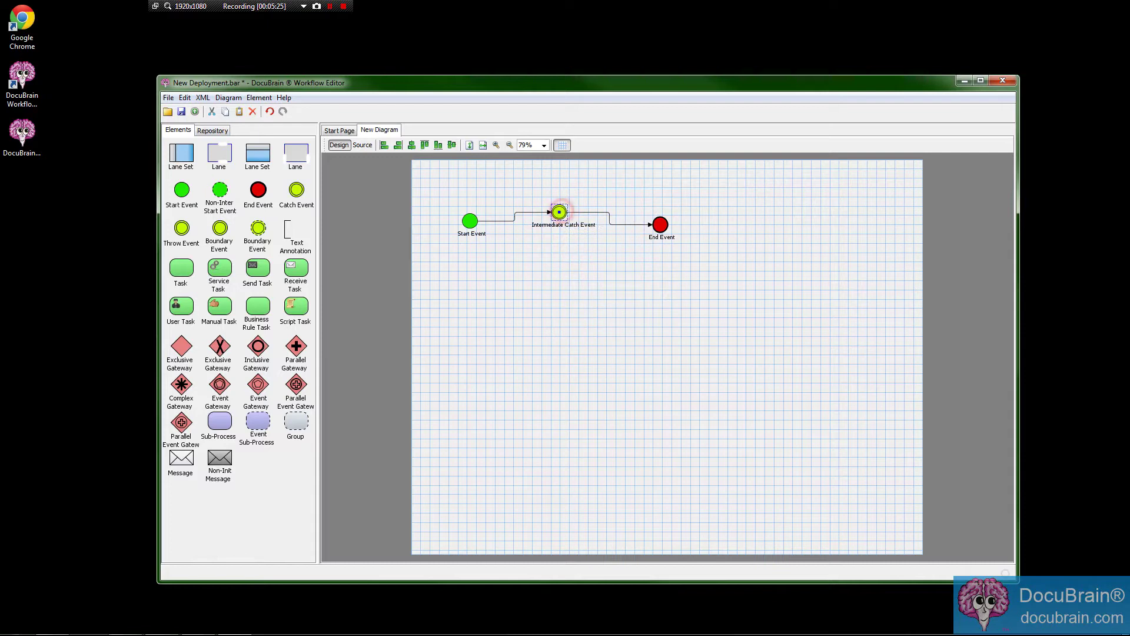
pyautogui.rightClick(559, 212)
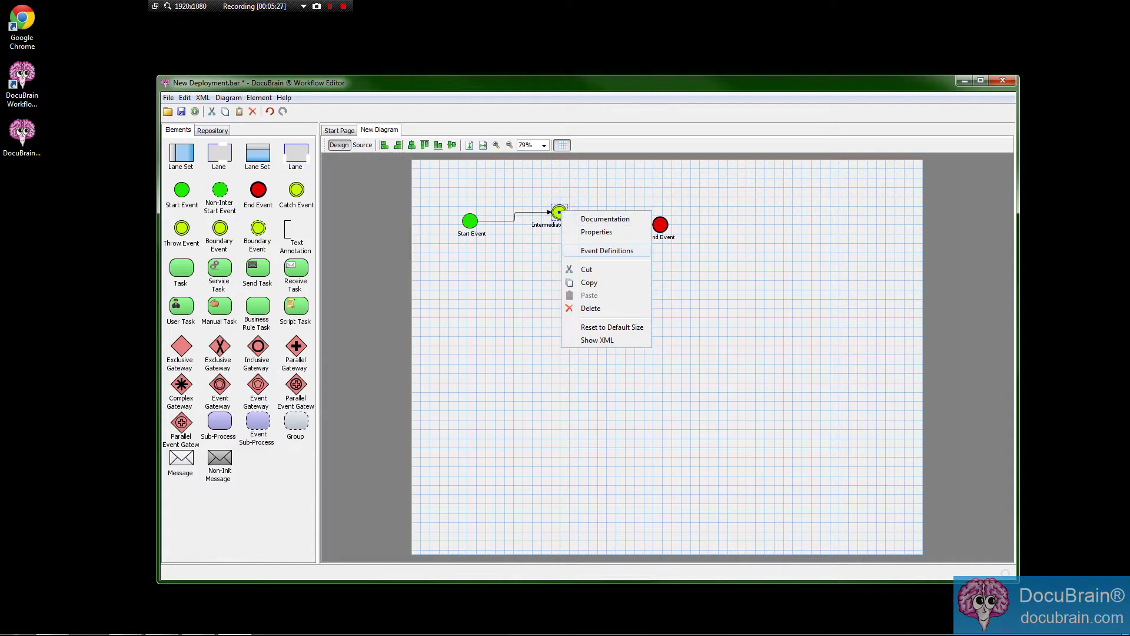
pyautogui.click(607, 250)
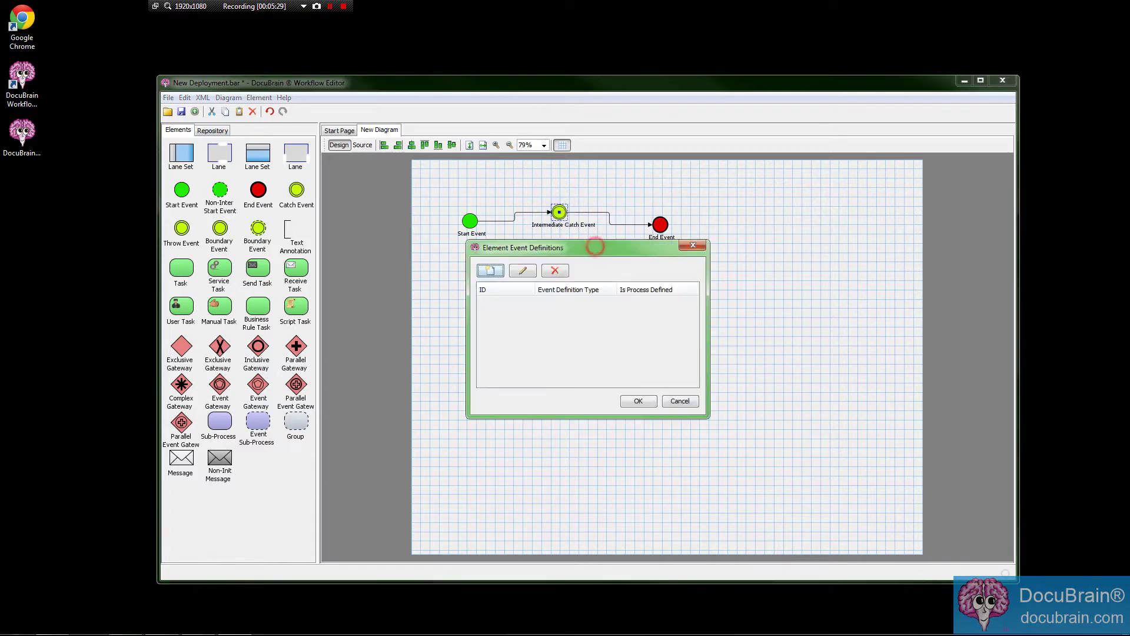
pyautogui.moveTo(552, 241); pyautogui.dragTo(561, 264)
# Add a Timer definition with Duration expression PT1M and apply it.
pyautogui.click(497, 286)
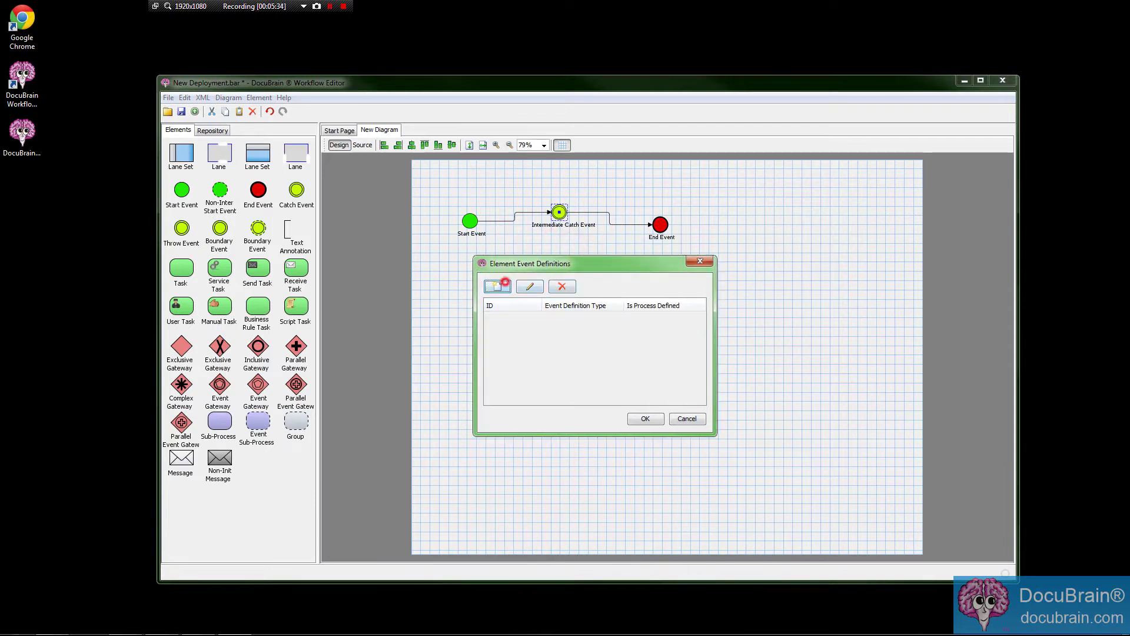
pyautogui.moveTo(530, 315)
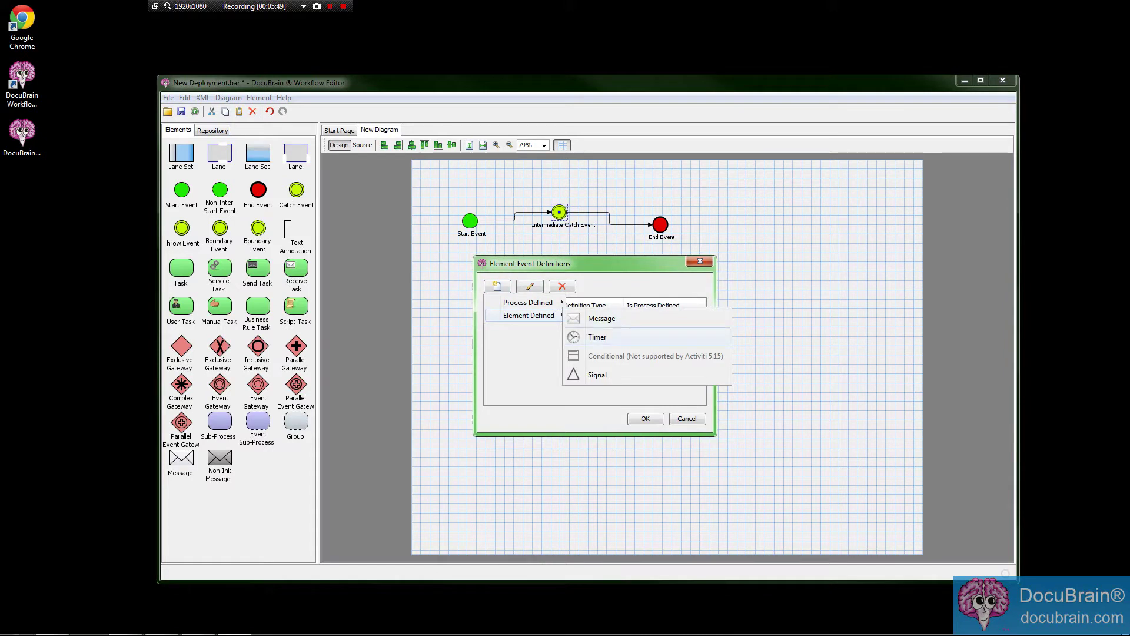
pyautogui.click(598, 337)
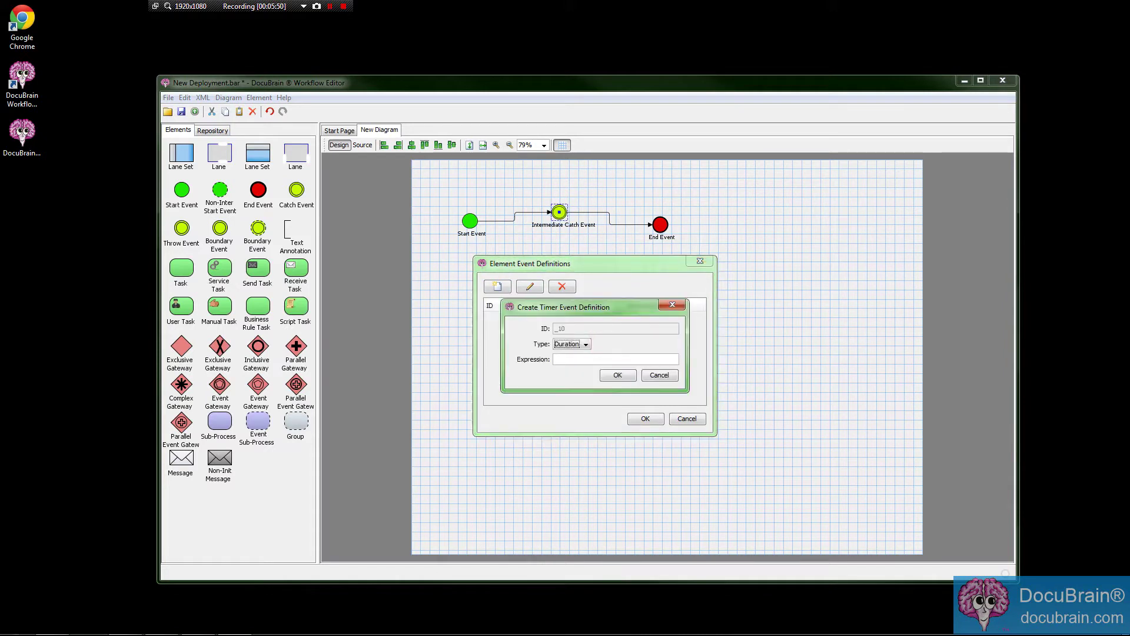
pyautogui.click(594, 360)
pyautogui.write('PT1M')
pyautogui.click(612, 375)
pyautogui.click(645, 419)
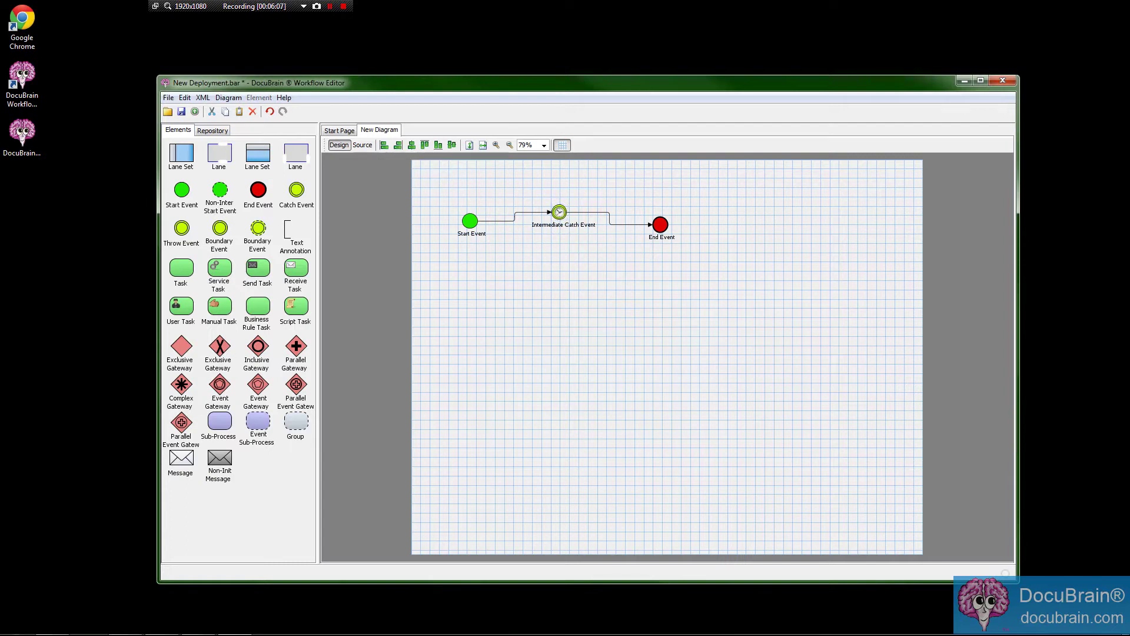
pyautogui.click(546, 278)
pyautogui.moveTo(446, 187); pyautogui.dragTo(751, 281)
pyautogui.click(593, 287)
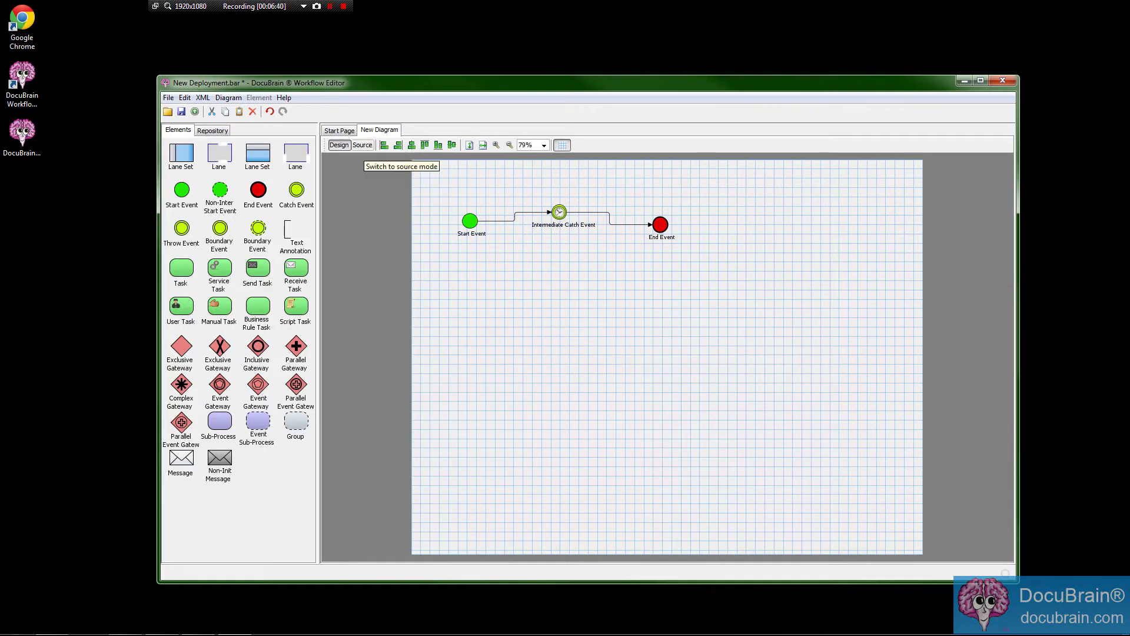
# Inspect the process definition block in the XML Source view.
pyautogui.click(362, 145)
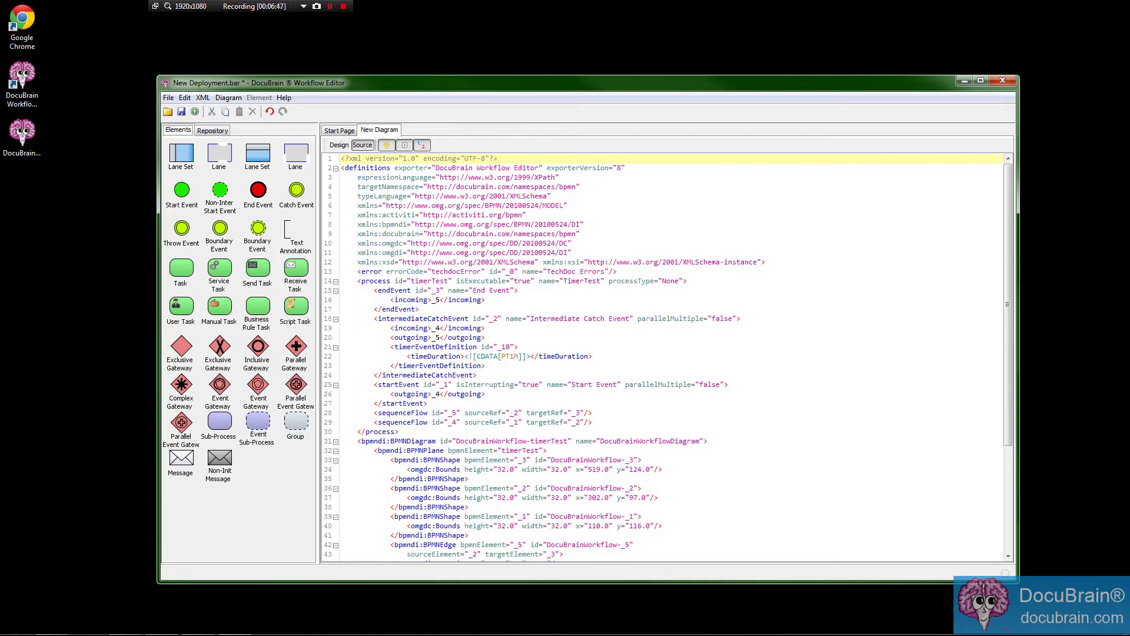
pyautogui.scroll(-1, 668, 357)
pyautogui.scroll(1, 668, 357)
pyautogui.scroll(-1, 668, 355)
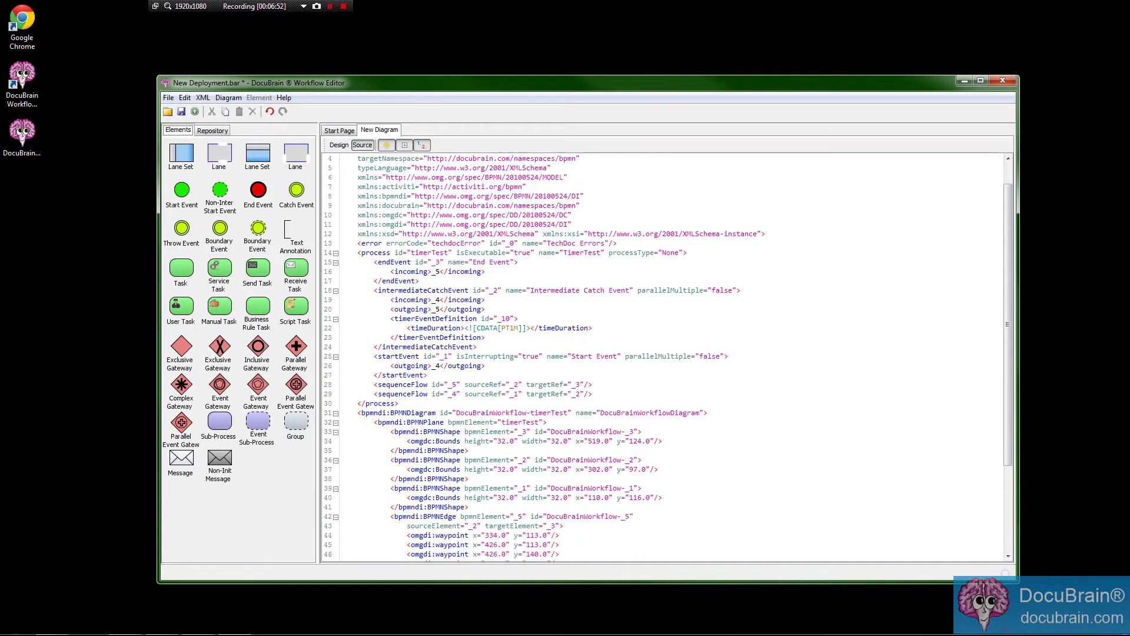
pyautogui.click(363, 253)
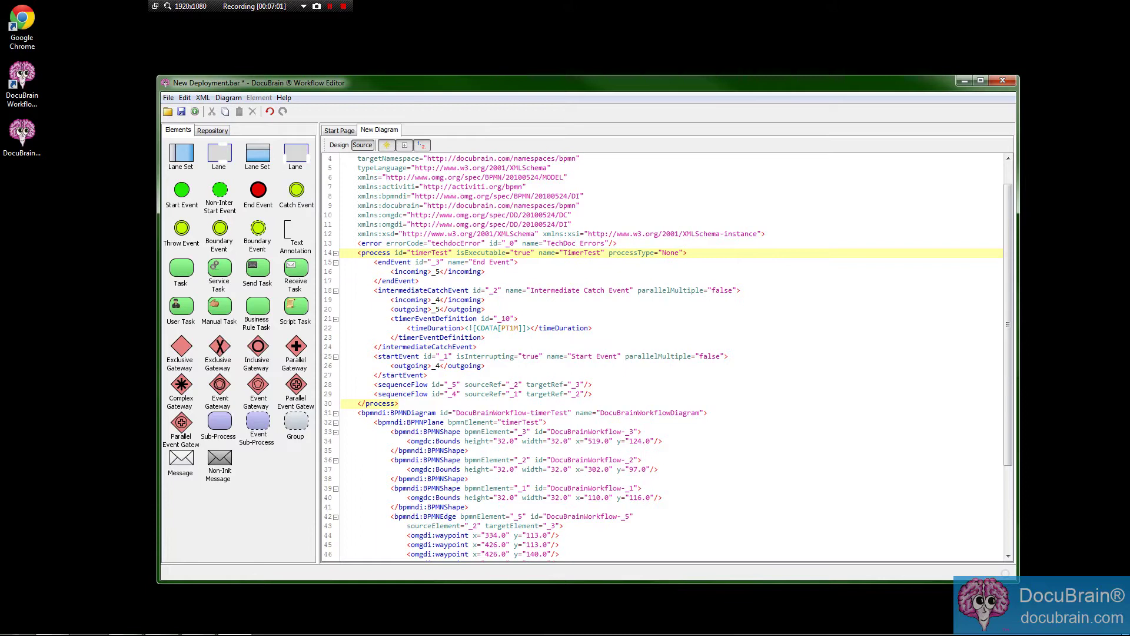
pyautogui.scroll(-3, 667, 356)
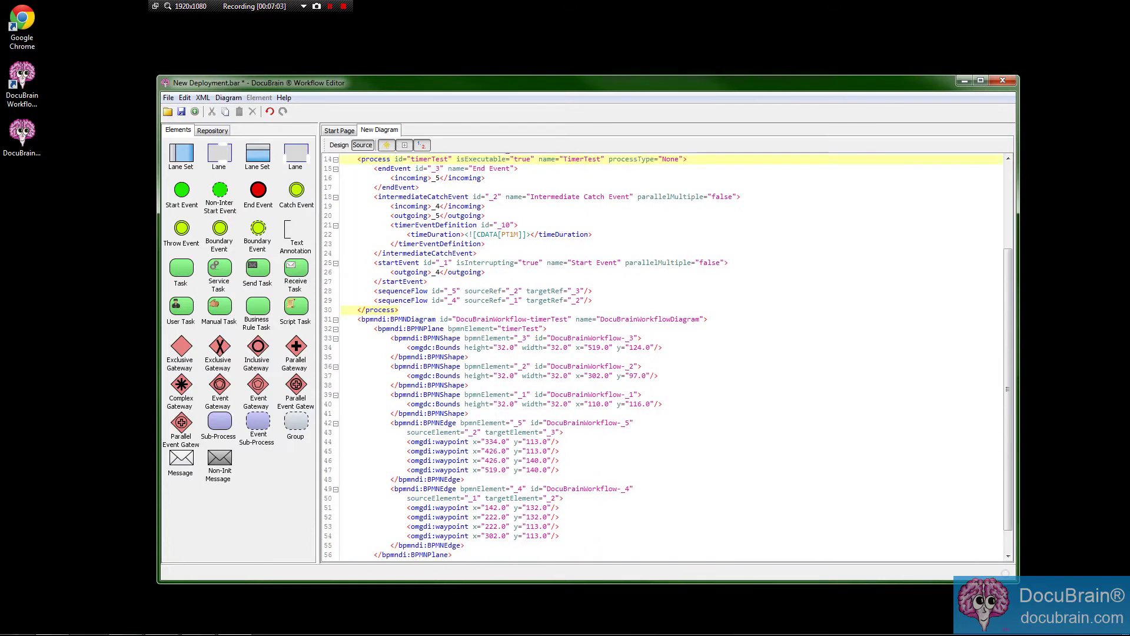
# Return to Design and place a Receive Task below the Start Event.
pyautogui.click(339, 145)
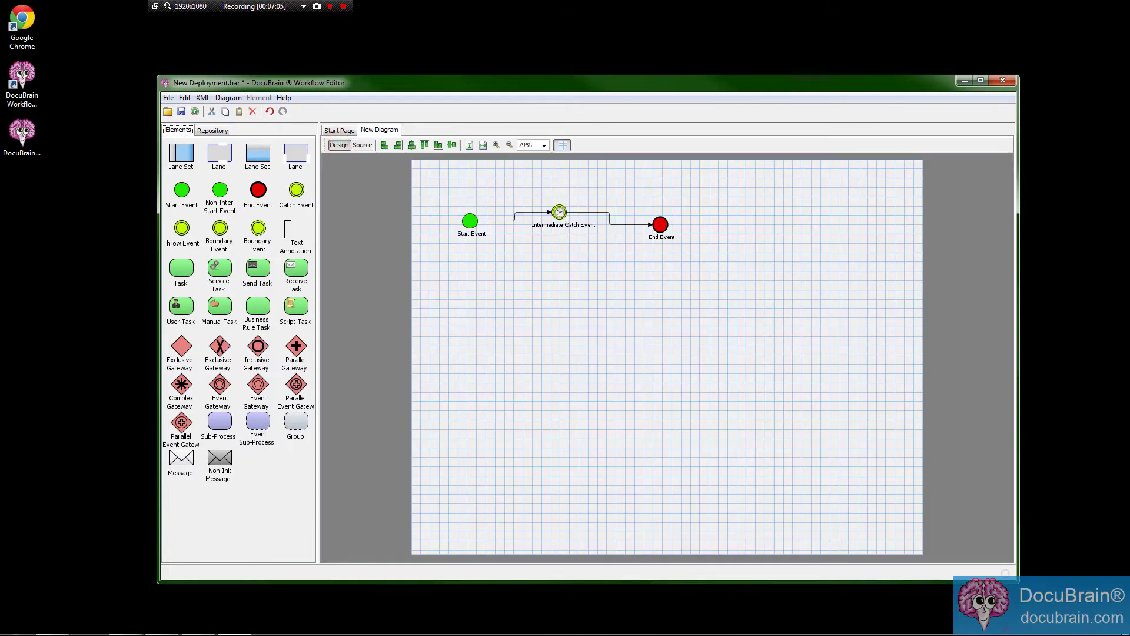
pyautogui.click(363, 144)
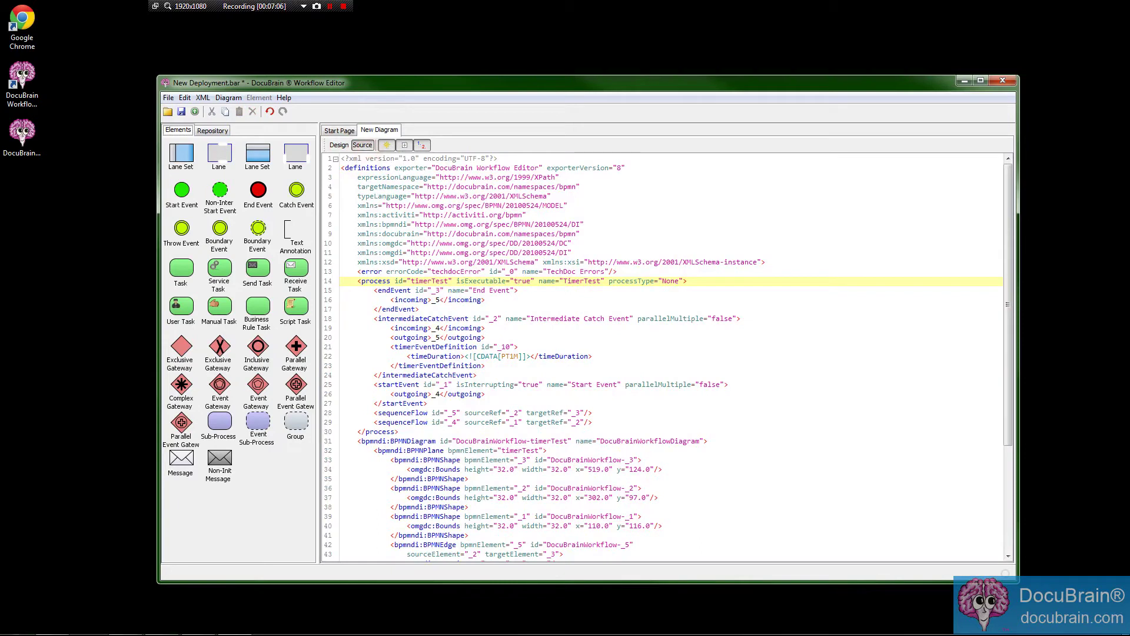
pyautogui.click(339, 145)
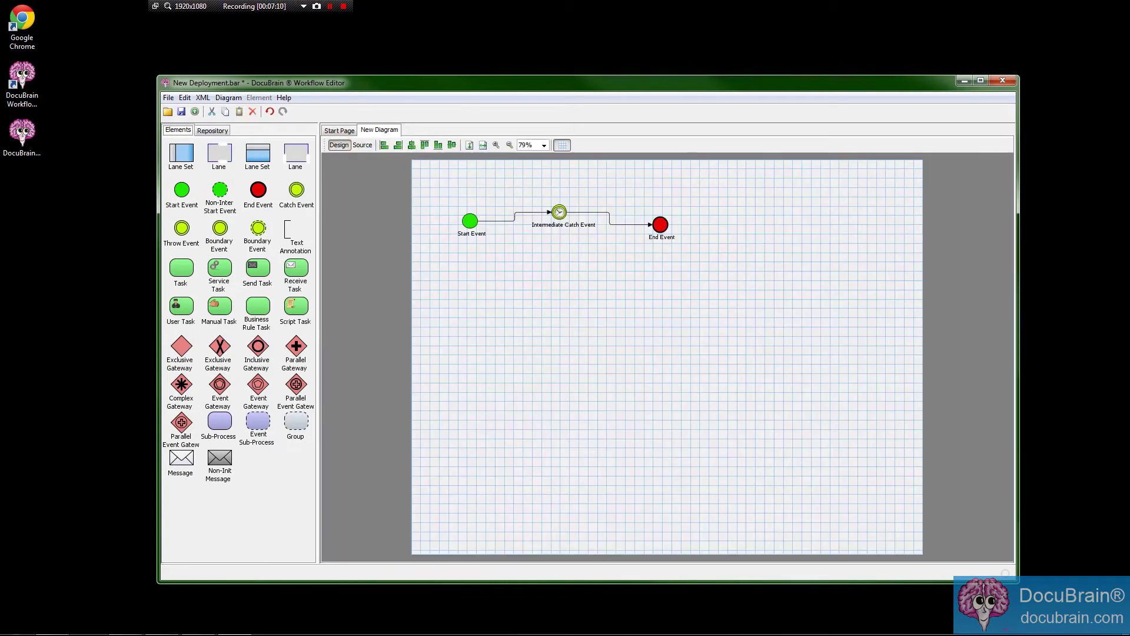
pyautogui.moveTo(295, 268); pyautogui.dragTo(515, 305)
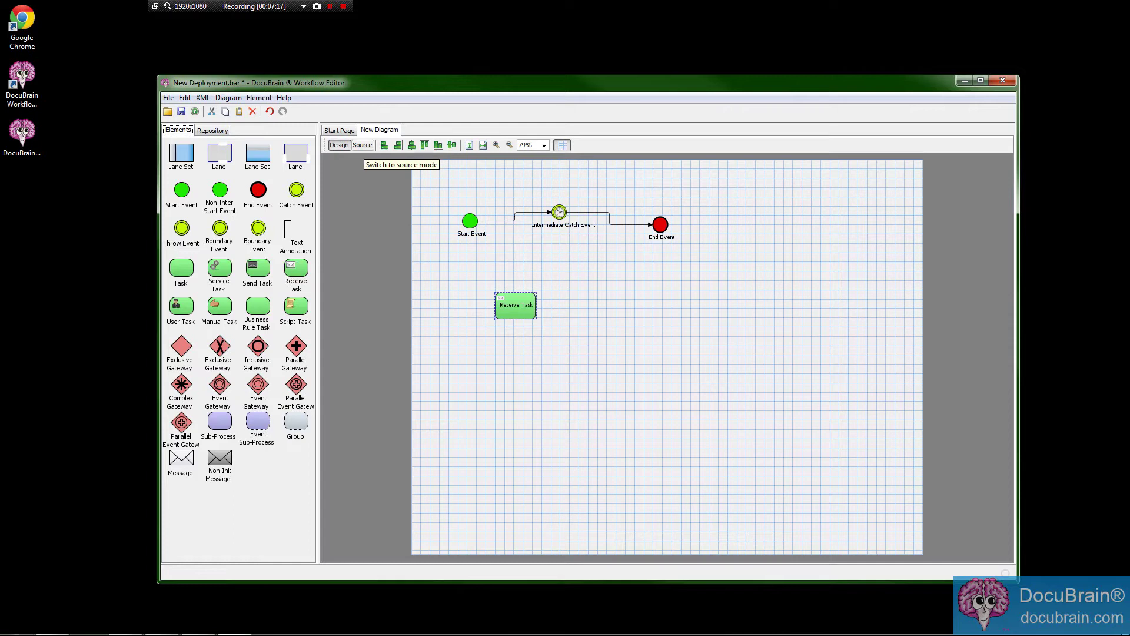
# Check the Receive Task in the XML, then delete it from the diagram.
pyautogui.click(362, 145)
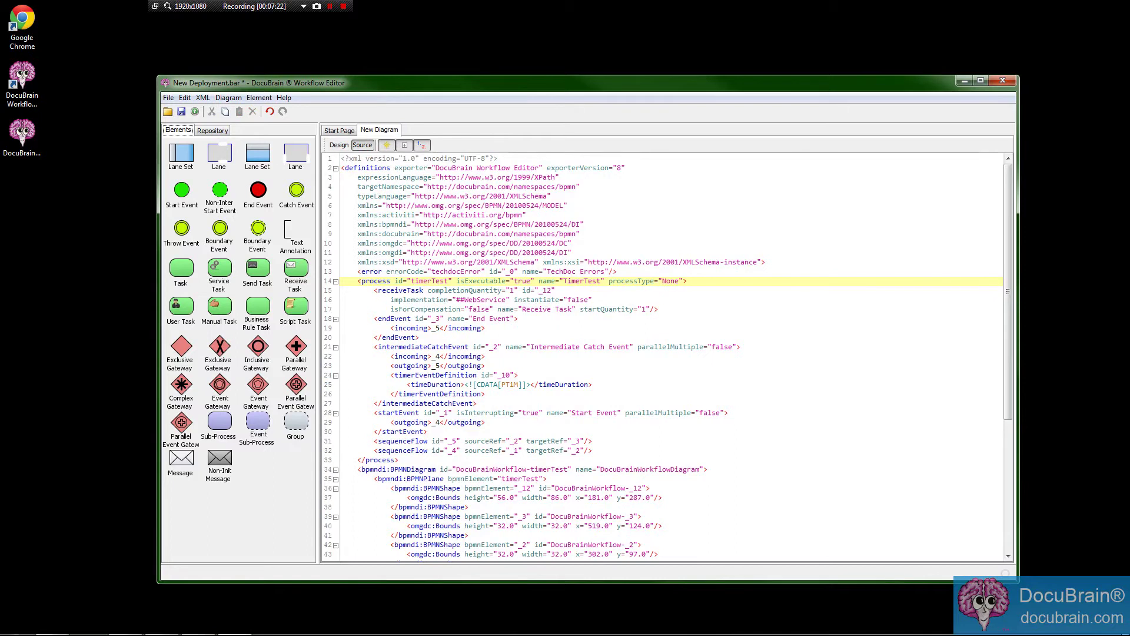
pyautogui.click(339, 145)
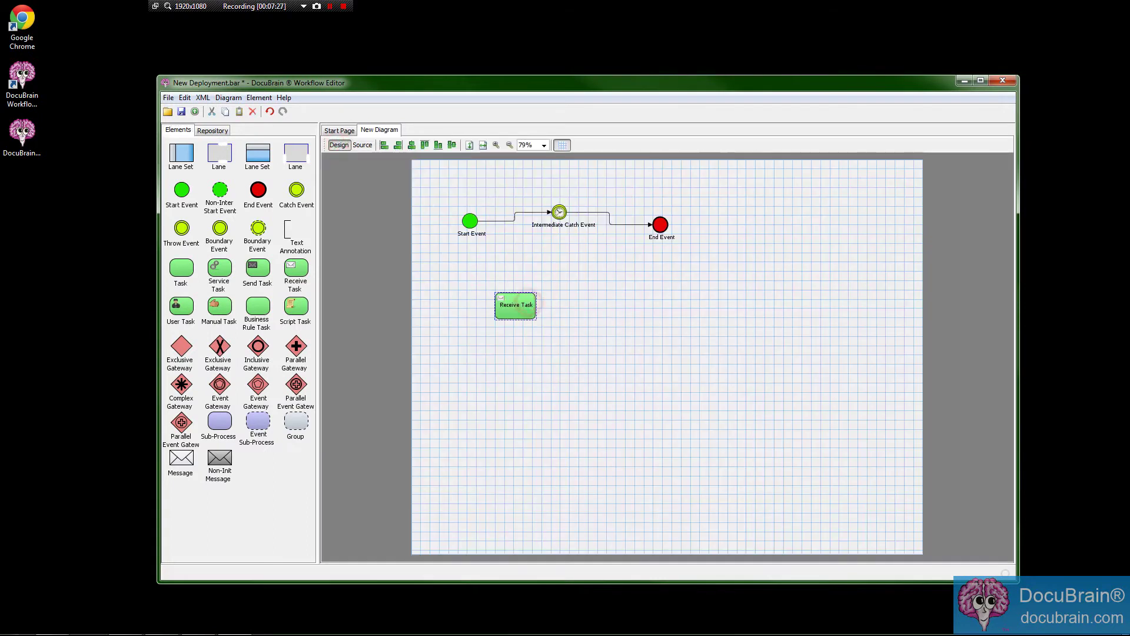
pyautogui.press('Delete')
# Review the updated XML source and return to the Design canvas.
pyautogui.click(363, 145)
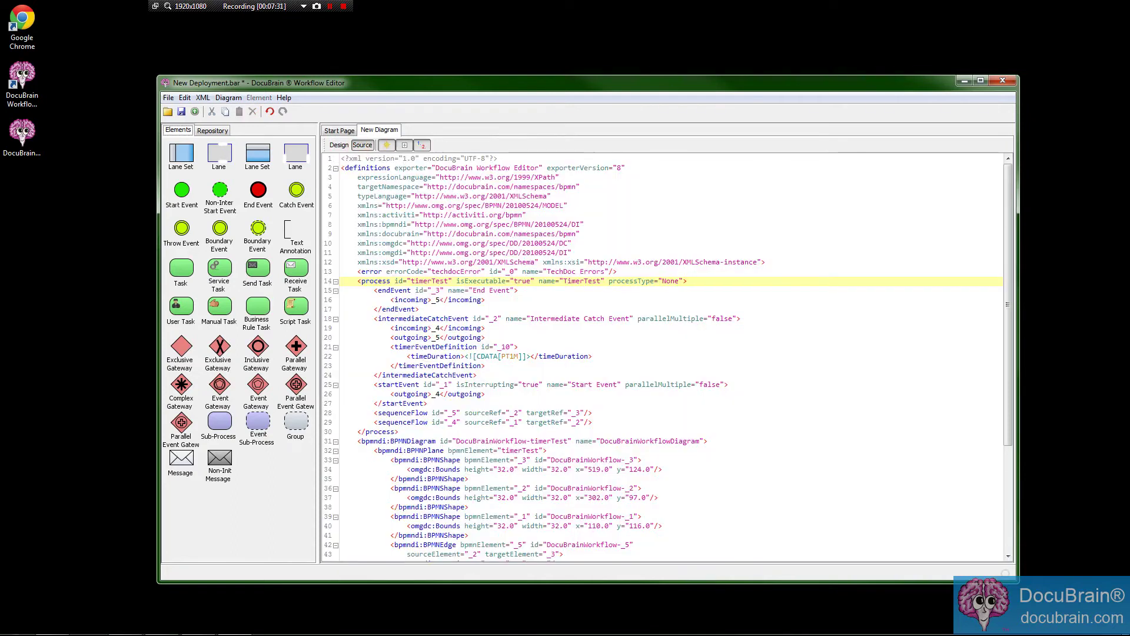
pyautogui.scroll(-5, 668, 357)
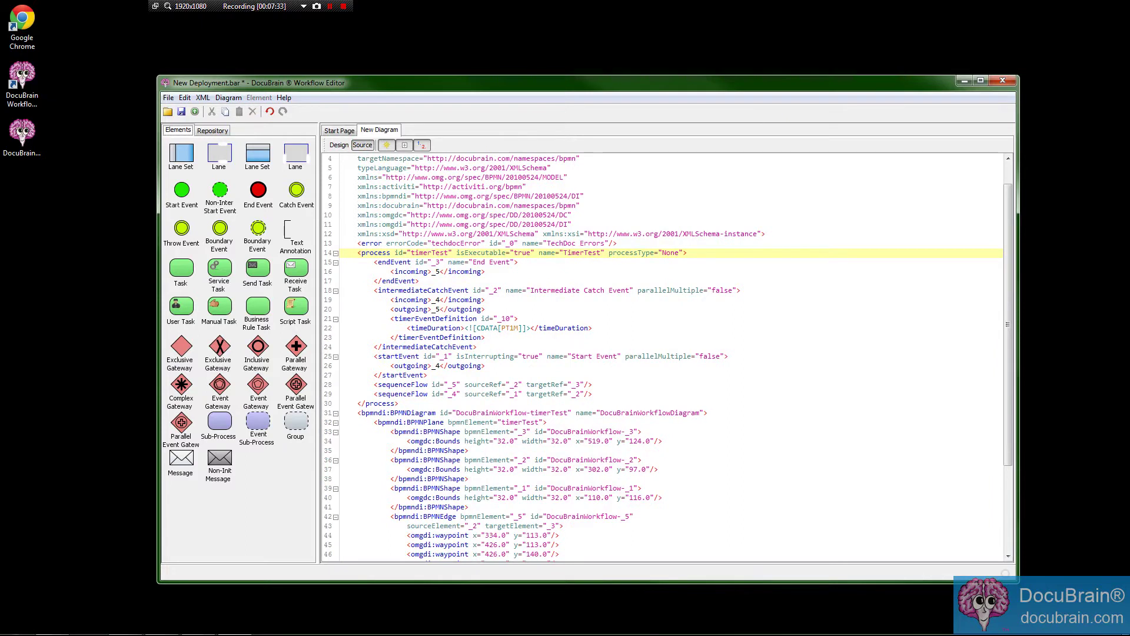
pyautogui.scroll(5, 668, 357)
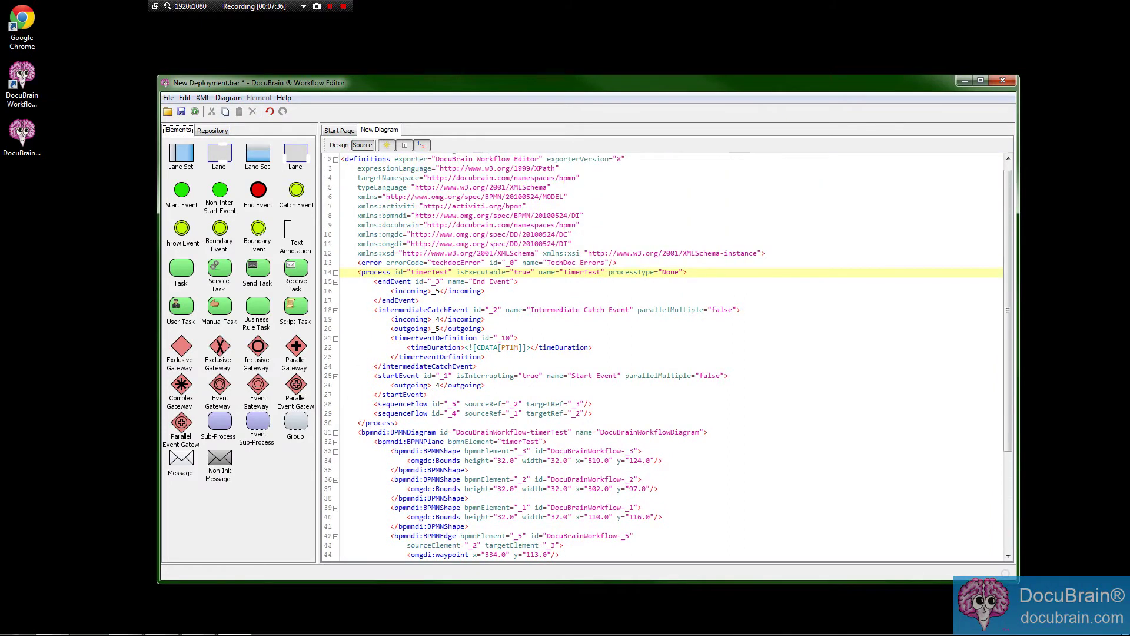
pyautogui.scroll(-5, 668, 357)
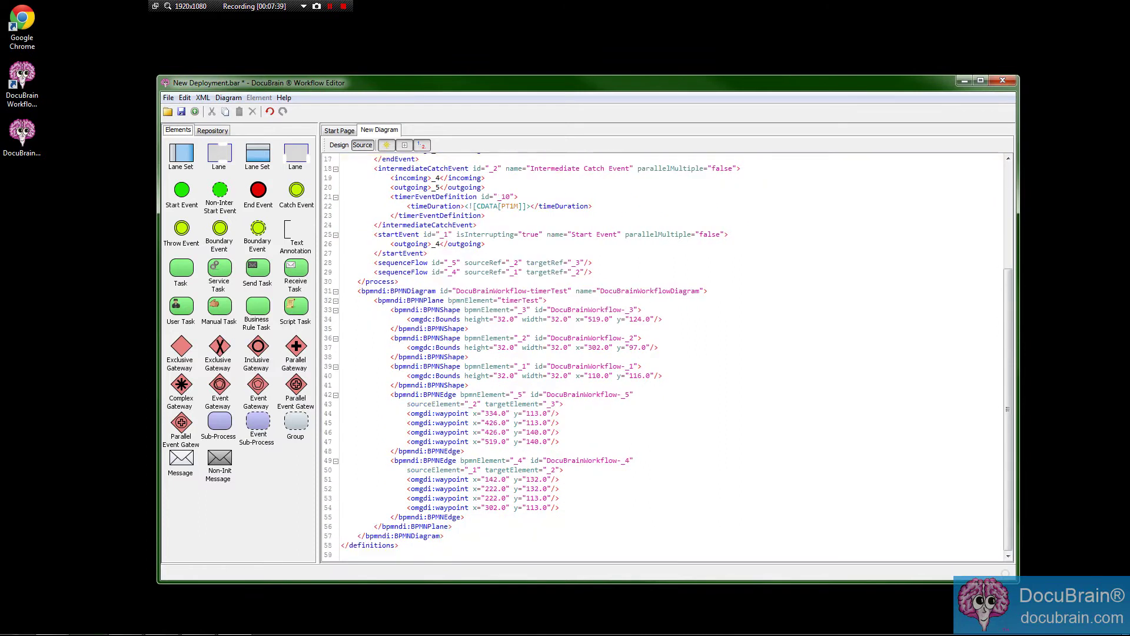
pyautogui.scroll(5, 668, 356)
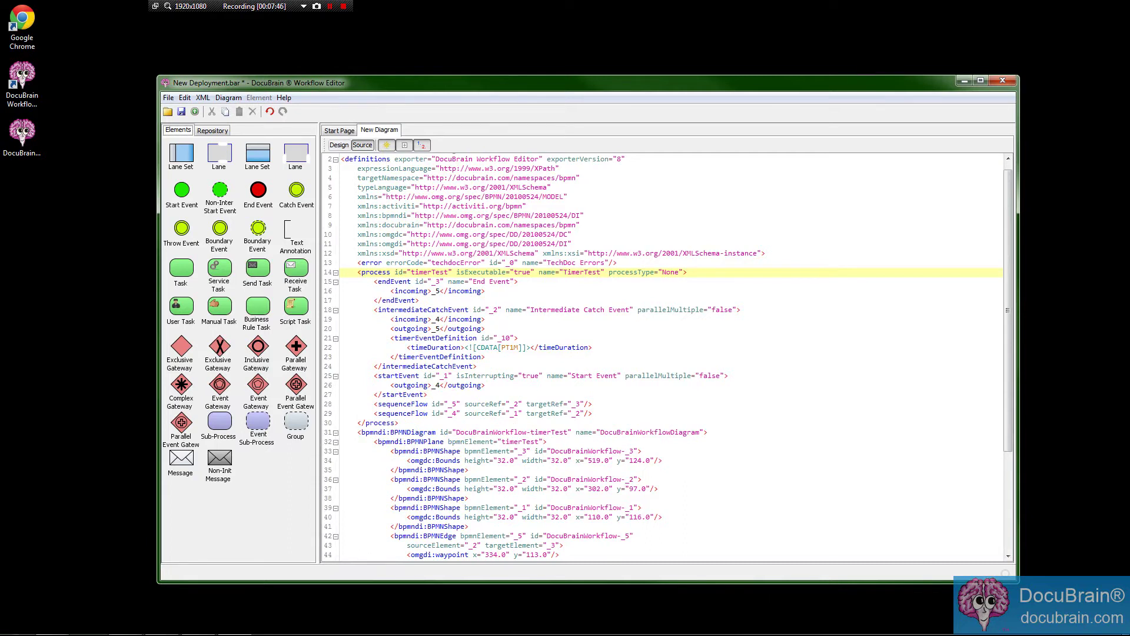
pyautogui.click(338, 145)
pyautogui.click(588, 355)
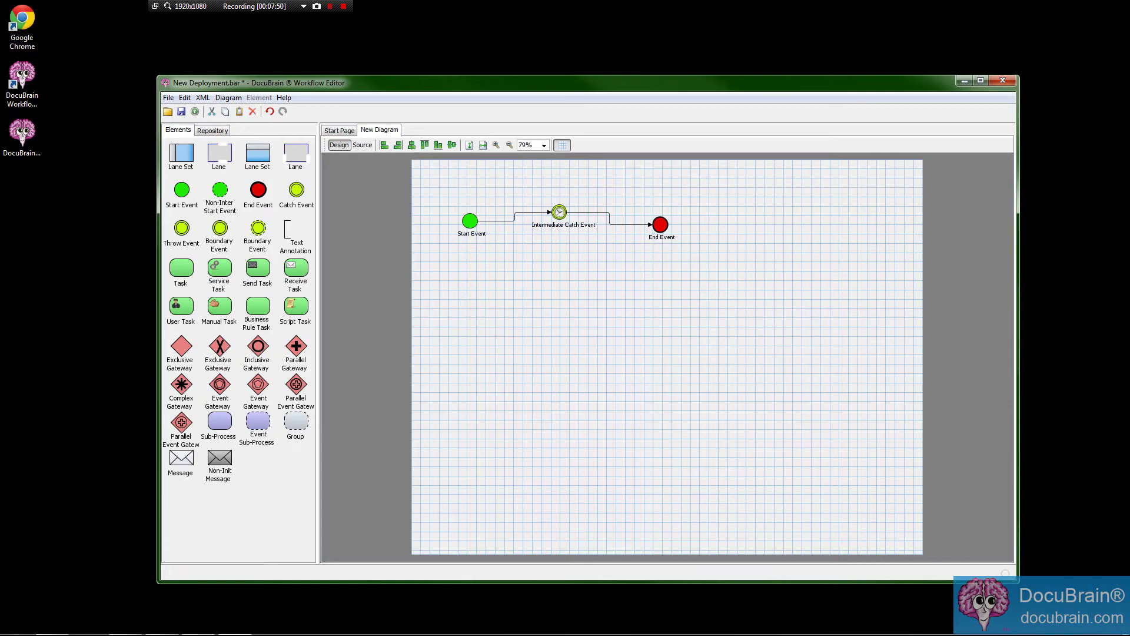
# Box-select the three events and both flows, then open the File menu.
pyautogui.moveTo(439, 187); pyautogui.dragTo(774, 283)
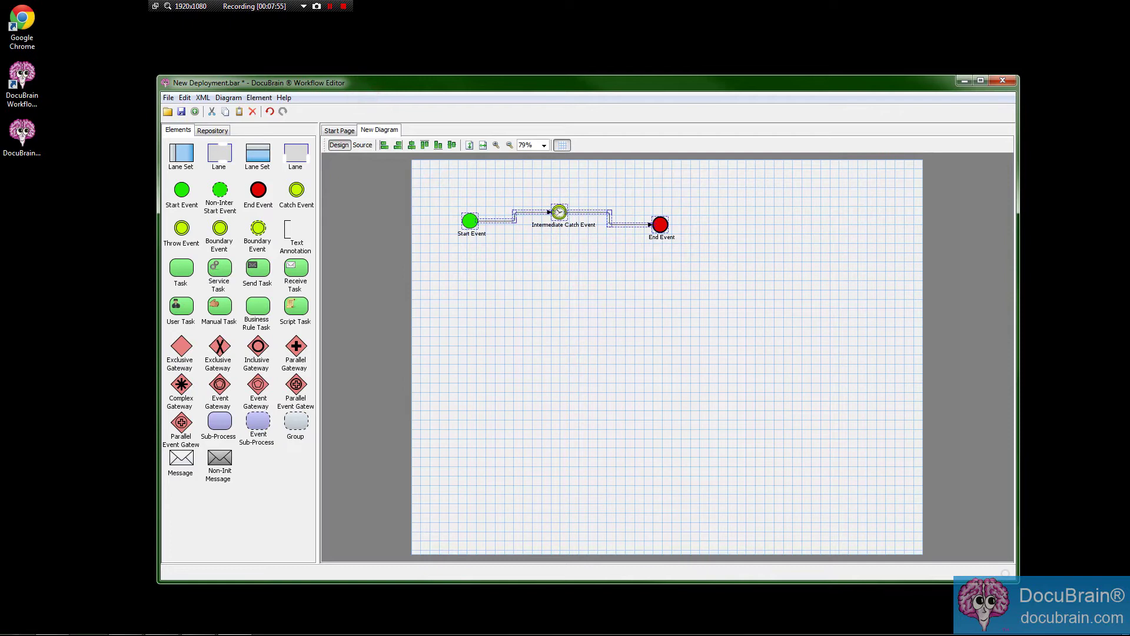
pyautogui.click(168, 98)
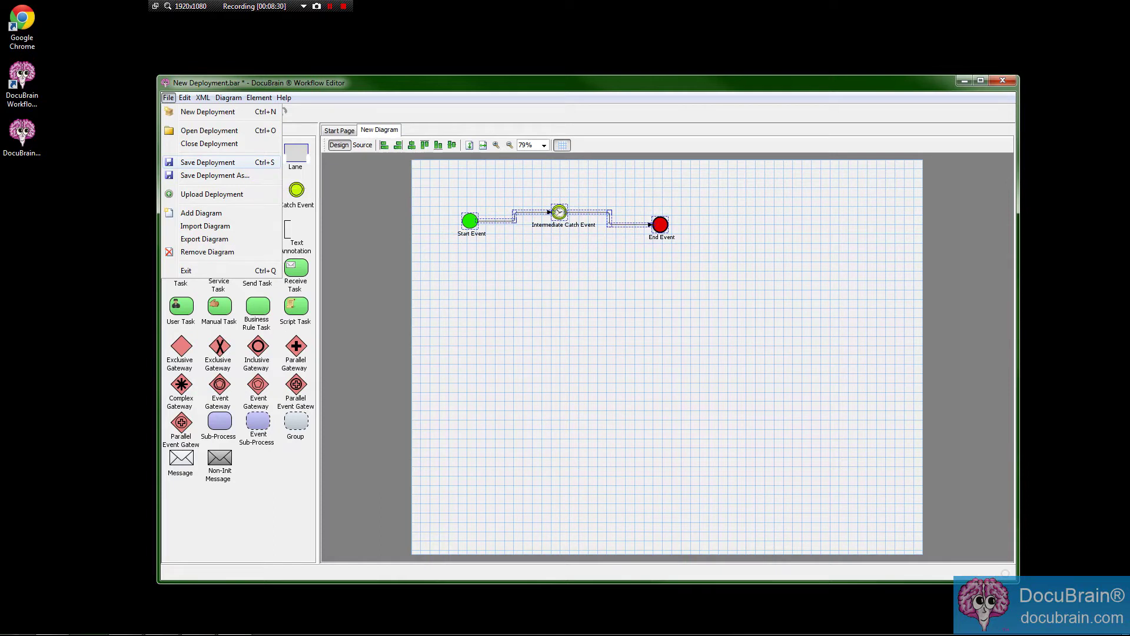
# Add a second blank diagram, New Diagram1, to the deployment.
pyautogui.click(468, 85)
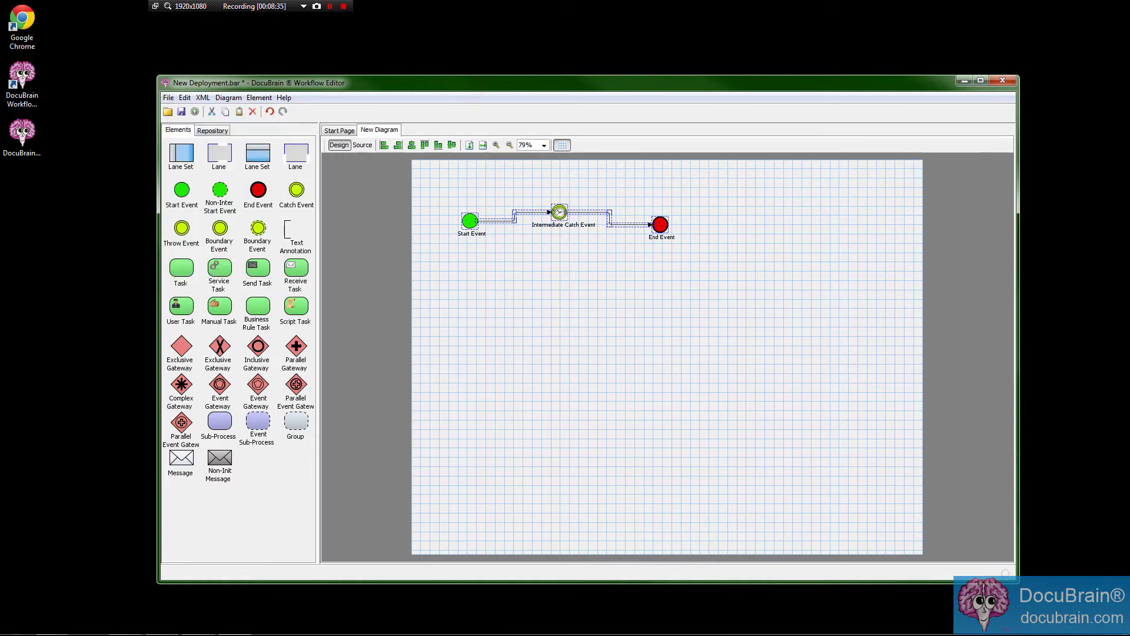
pyautogui.click(168, 97)
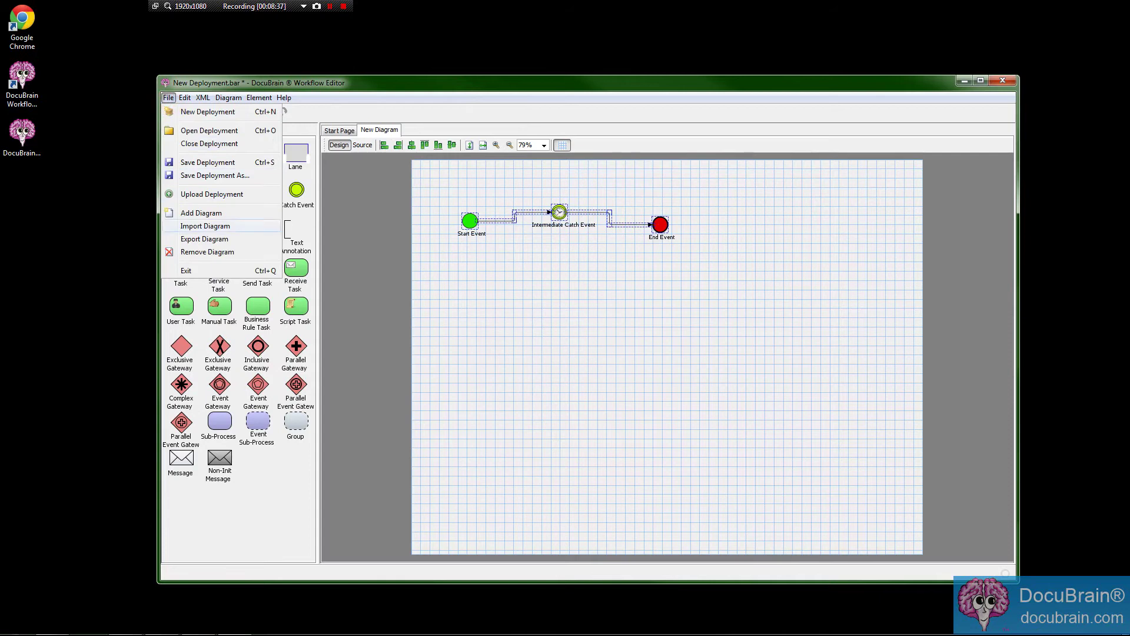
pyautogui.click(221, 213)
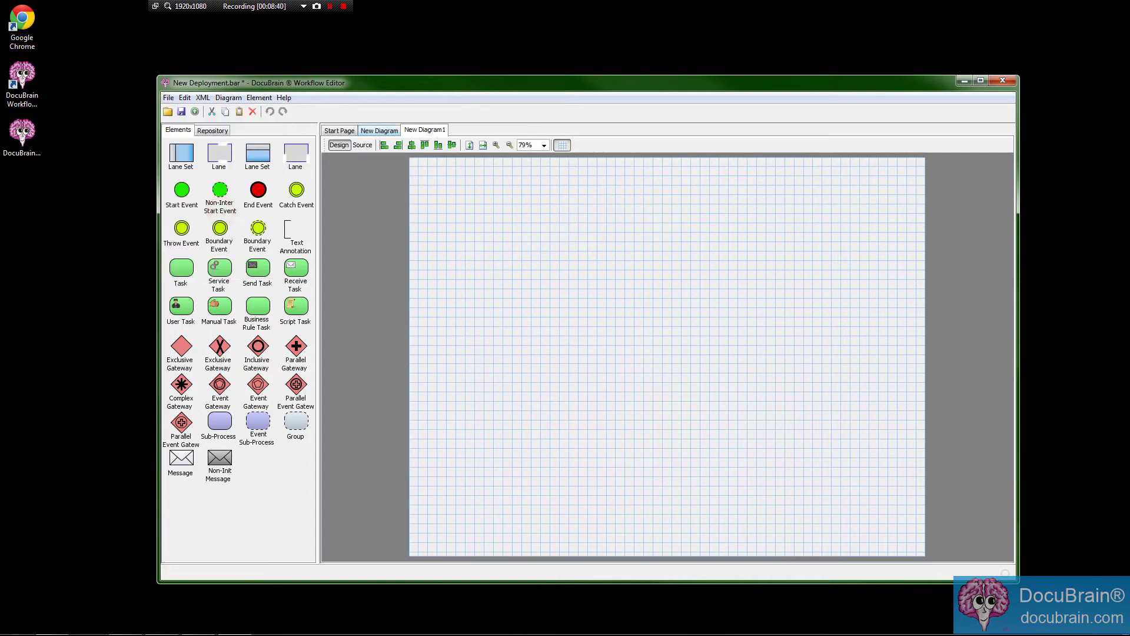
pyautogui.click(380, 131)
pyautogui.click(415, 130)
# Remove the blank New Diagram1 and bring up Save Deployment As.
pyautogui.click(169, 97)
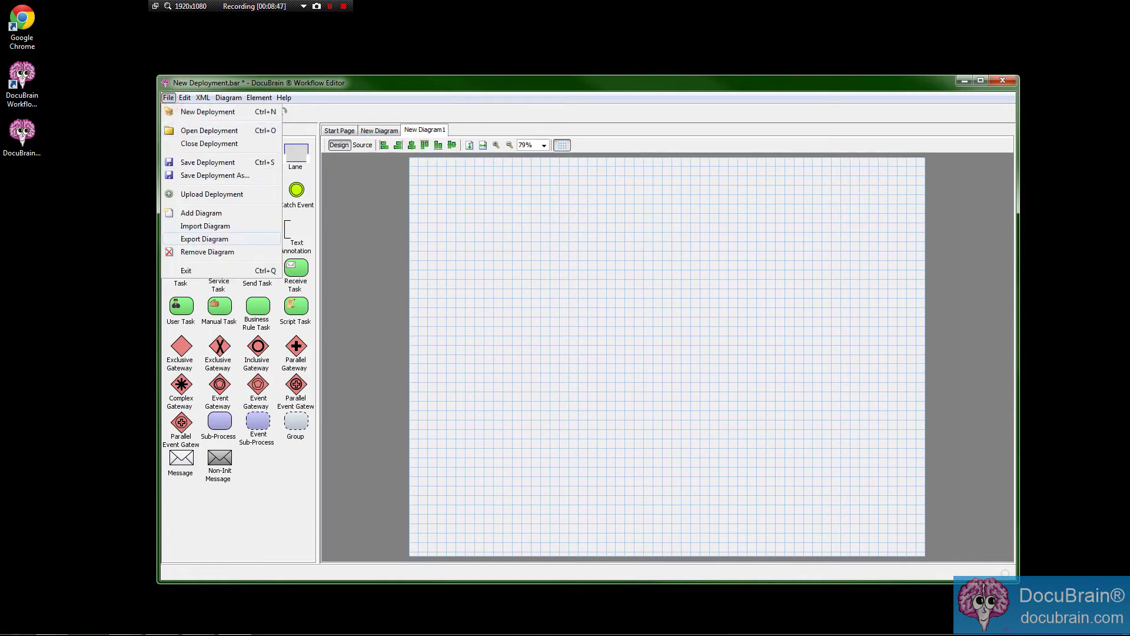
pyautogui.click(218, 249)
pyautogui.click(565, 346)
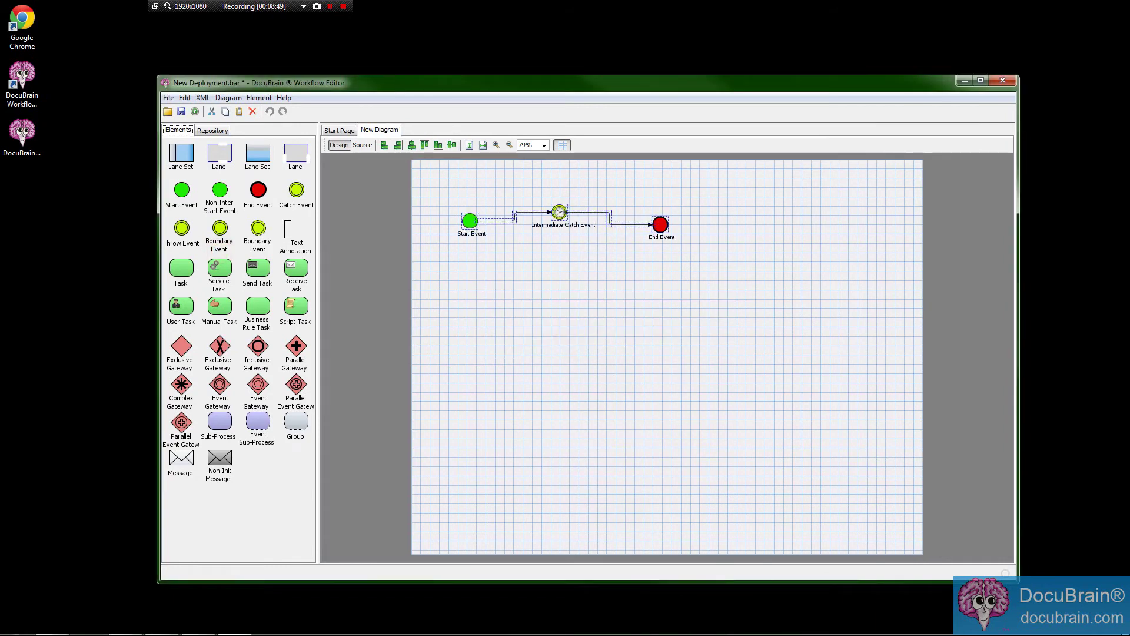
pyautogui.click(168, 98)
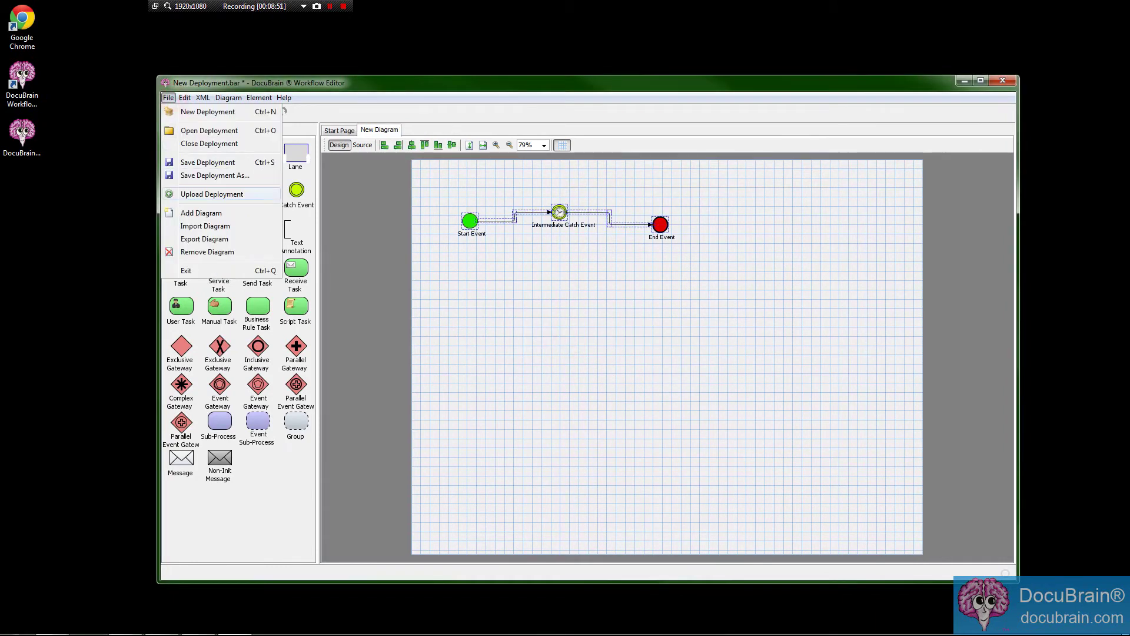
pyautogui.click(200, 175)
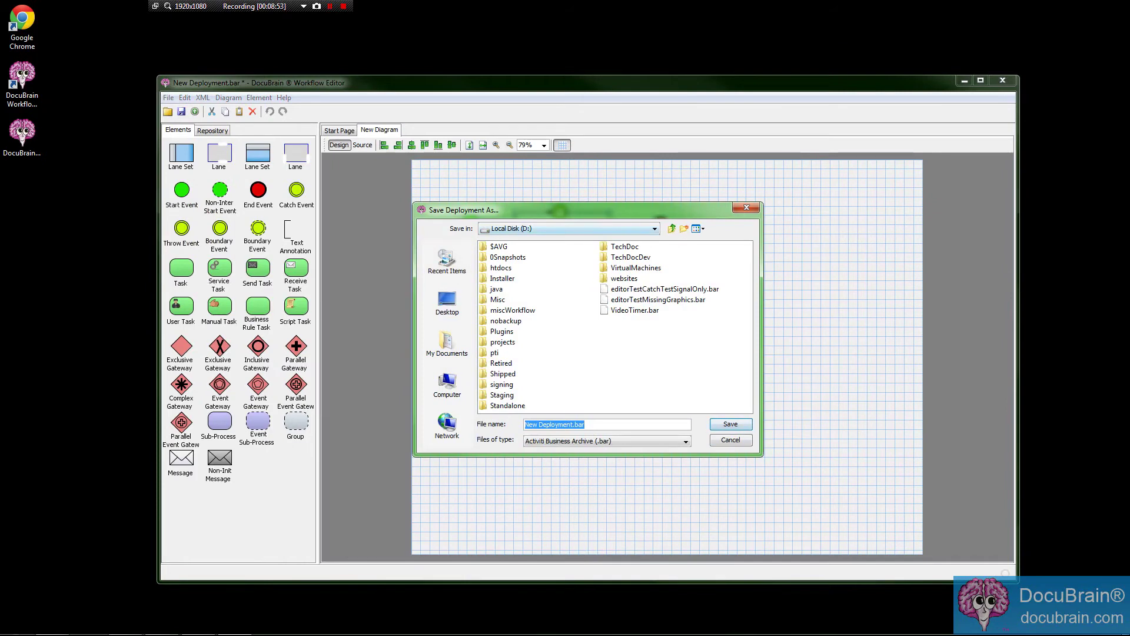
# Save the deployment under the file name VideoTimer.bar.
pyautogui.click(625, 310)
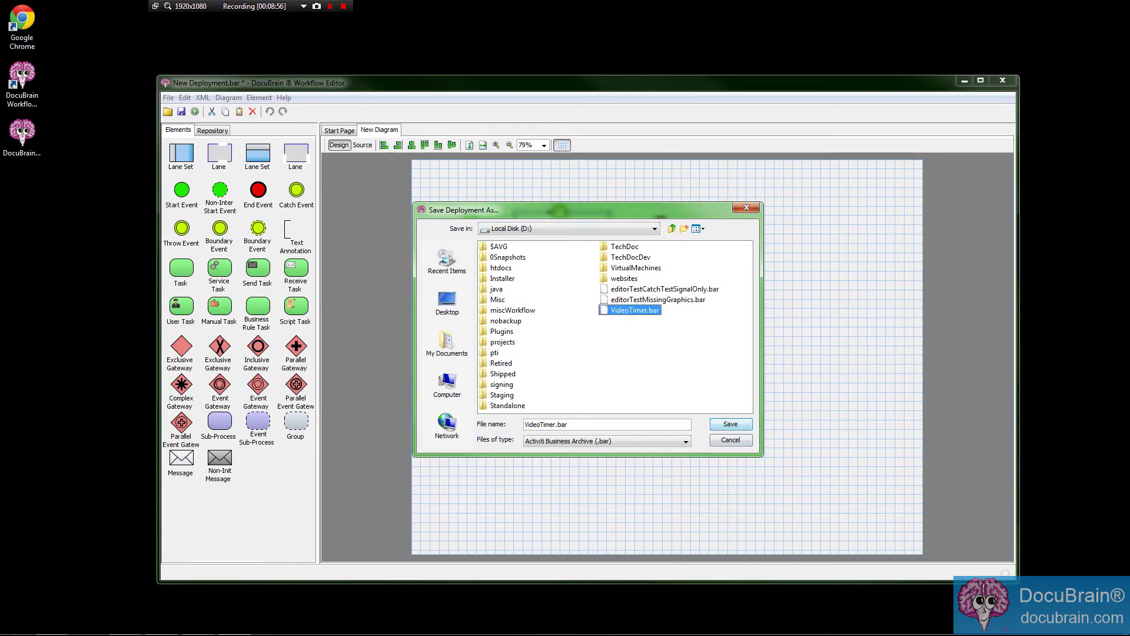
pyautogui.click(731, 423)
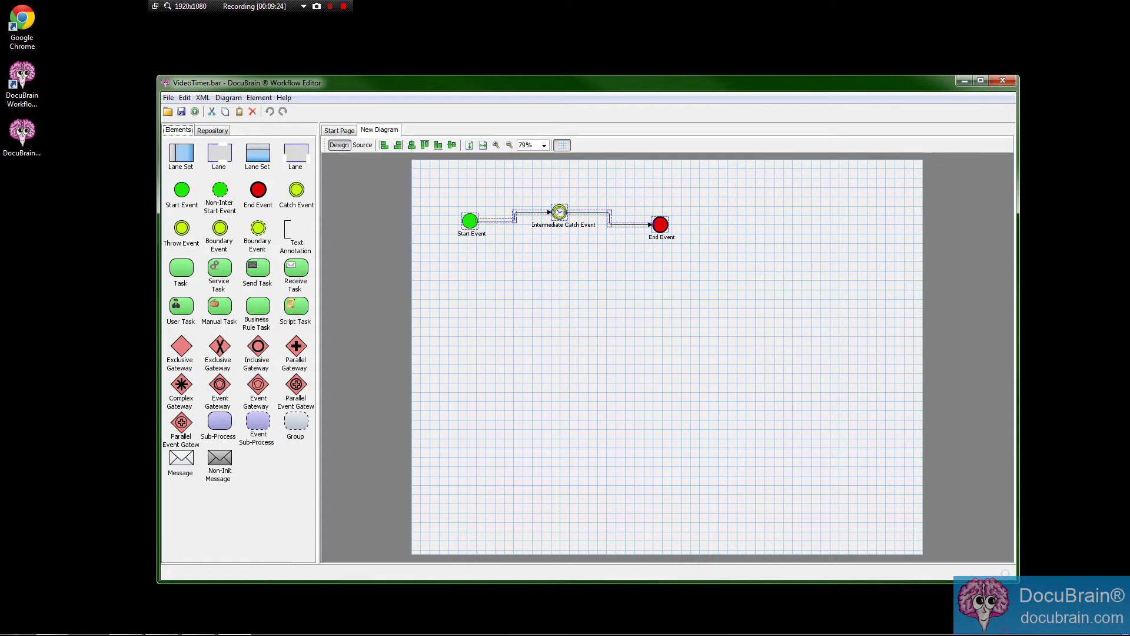
pyautogui.moveTo(433, 82); pyautogui.dragTo(412, 75)
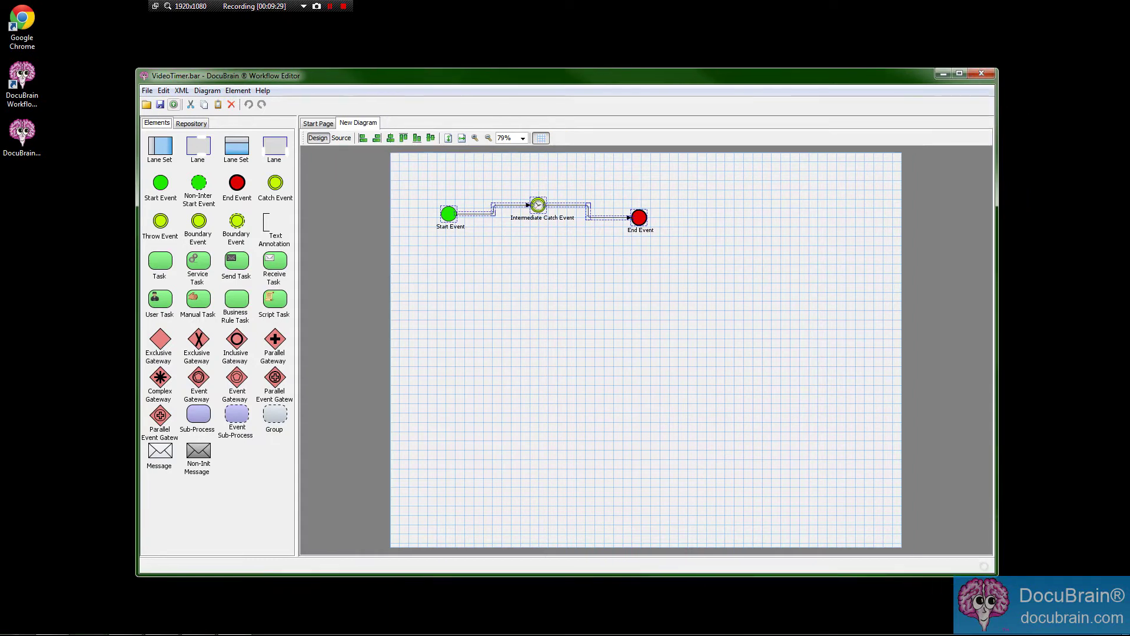
pyautogui.click(147, 90)
pyautogui.click(209, 52)
pyautogui.moveTo(214, 74); pyautogui.dragTo(226, 70)
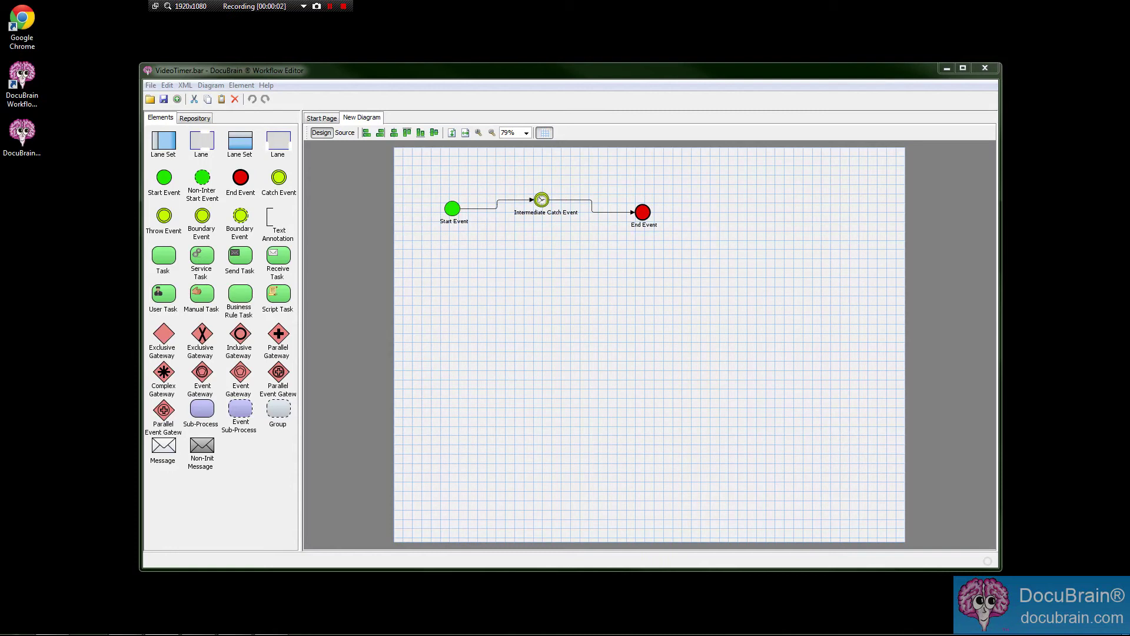
# Show the Workflow Repository panel and open its Manage Connections window.
pyautogui.moveTo(571, 70); pyautogui.dragTo(564, 84)
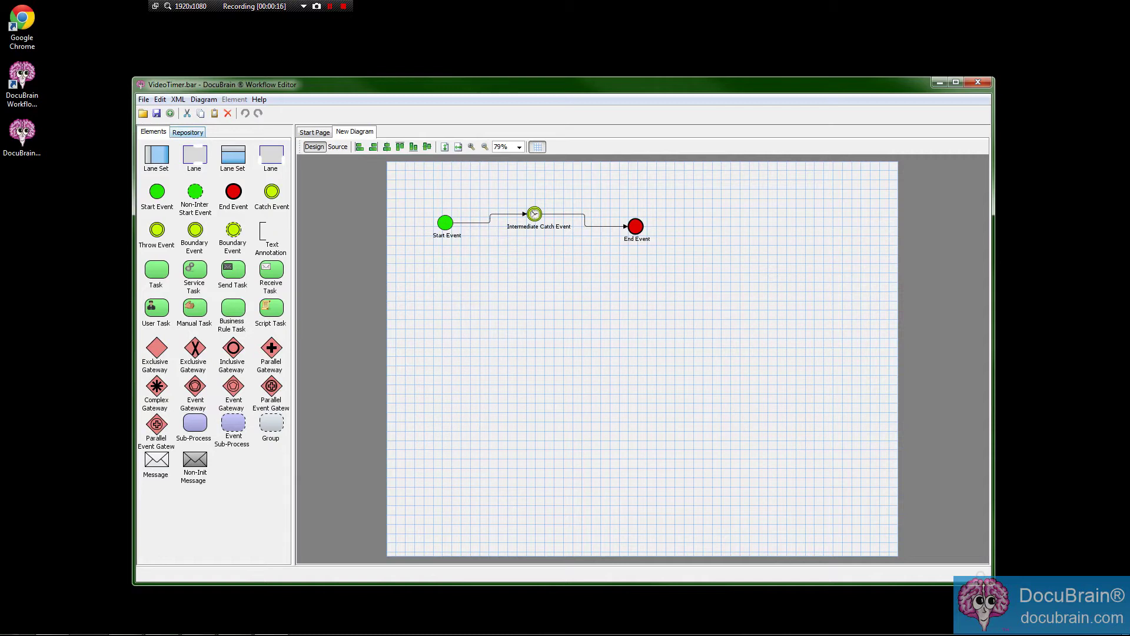
pyautogui.click(187, 132)
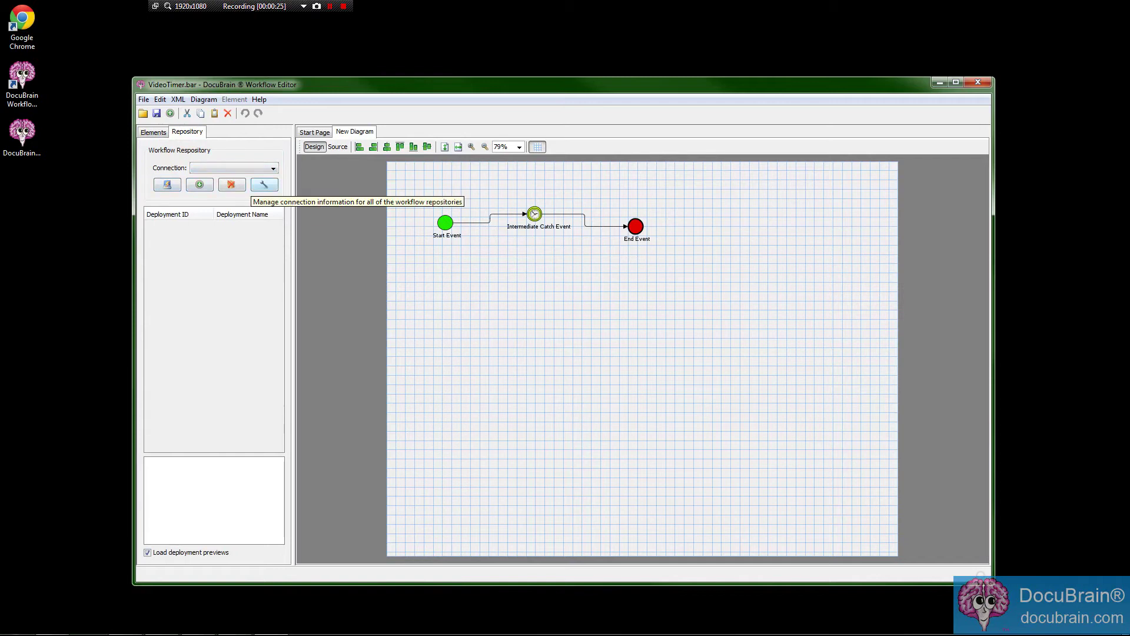
pyautogui.click(264, 185)
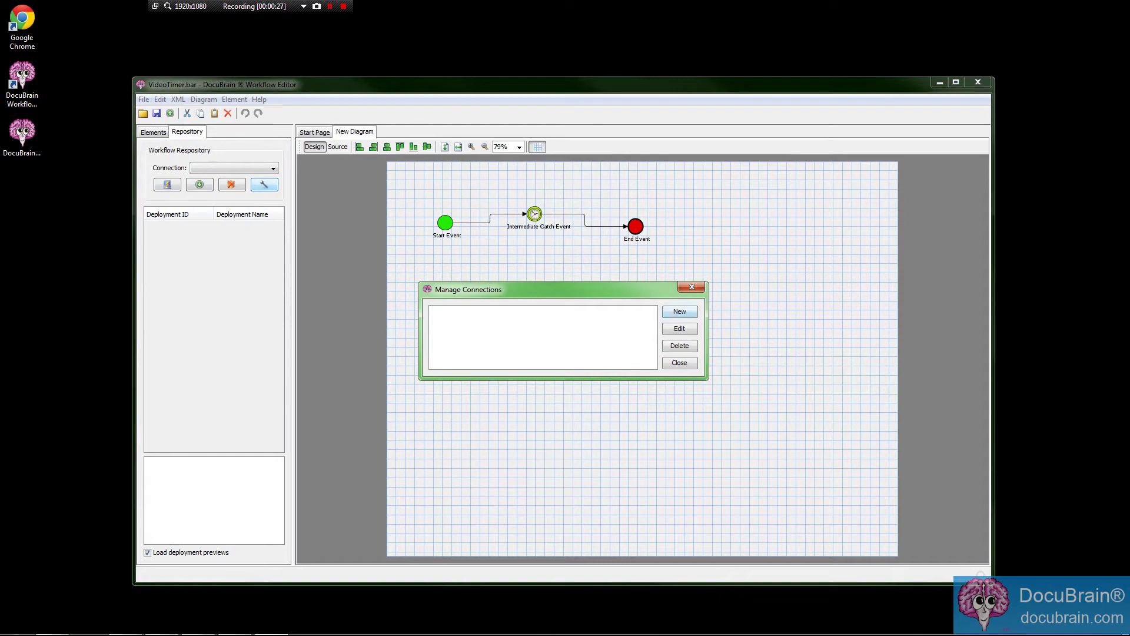
# Create a repository connection to host mouse with Connect using Single Sign On enabled.
pyautogui.click(679, 312)
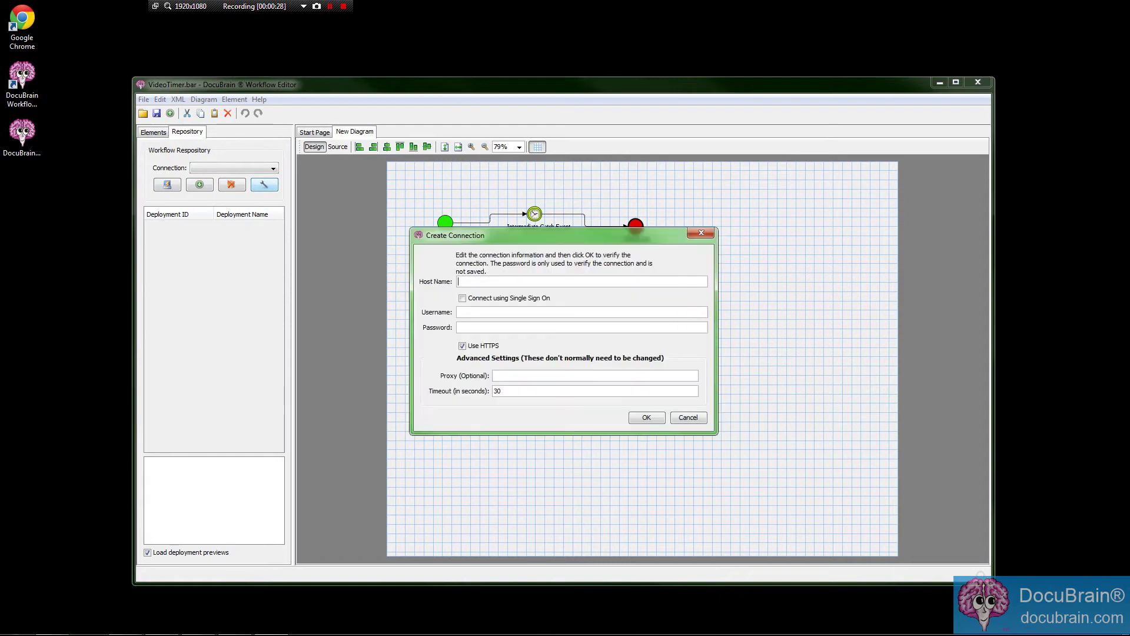
pyautogui.write('mouse')
pyautogui.click(462, 298)
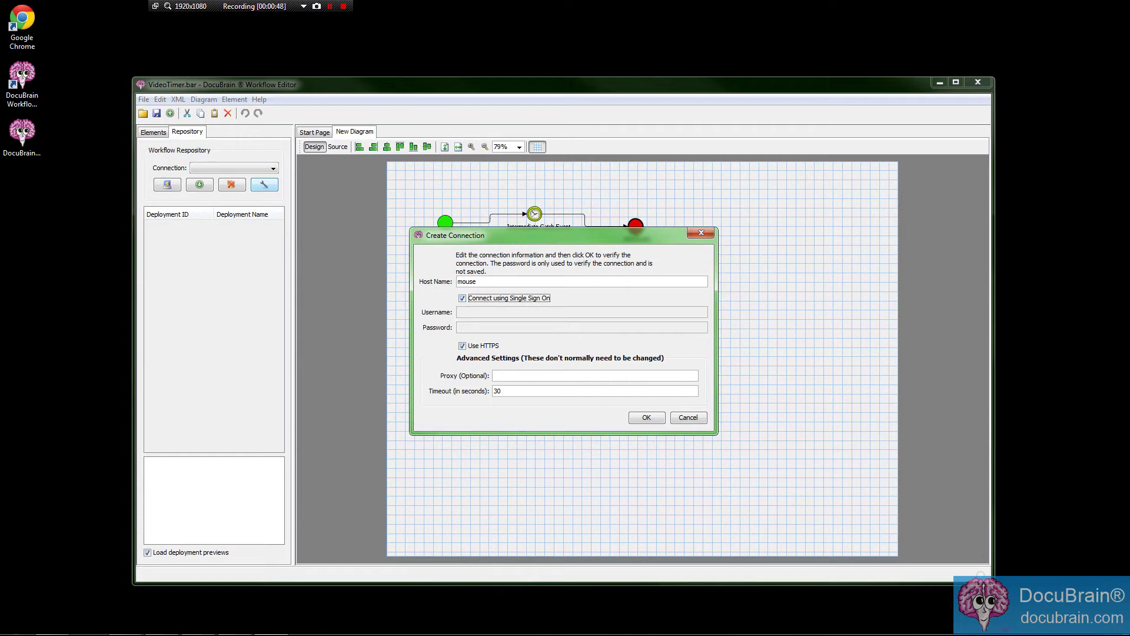
pyautogui.click(462, 298)
pyautogui.click(470, 312)
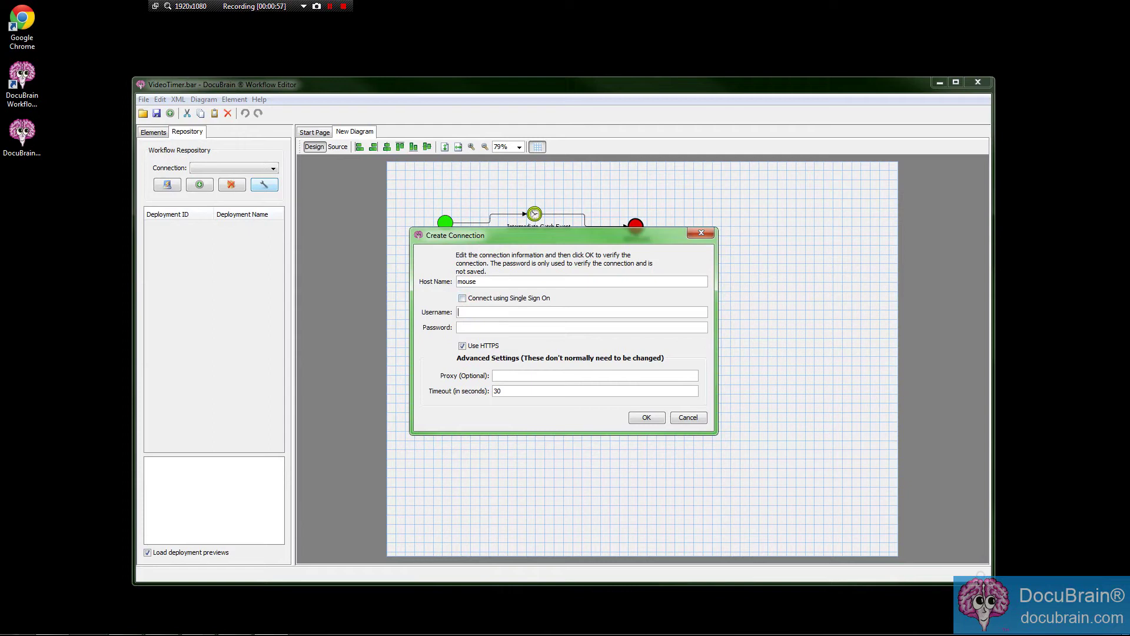
pyautogui.click(462, 297)
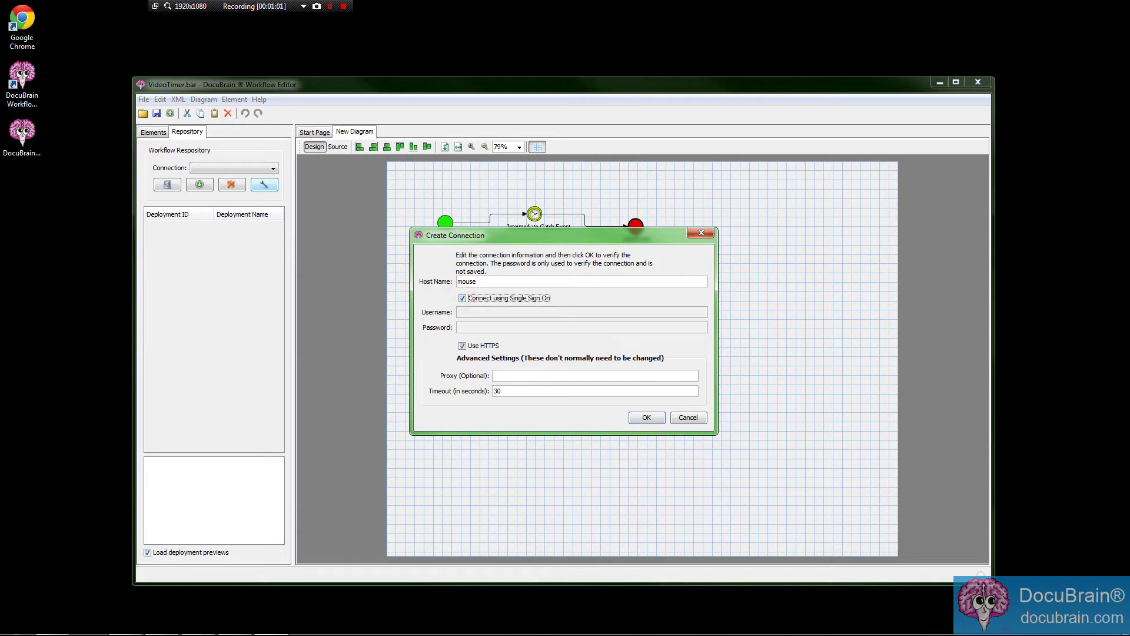
pyautogui.click(646, 418)
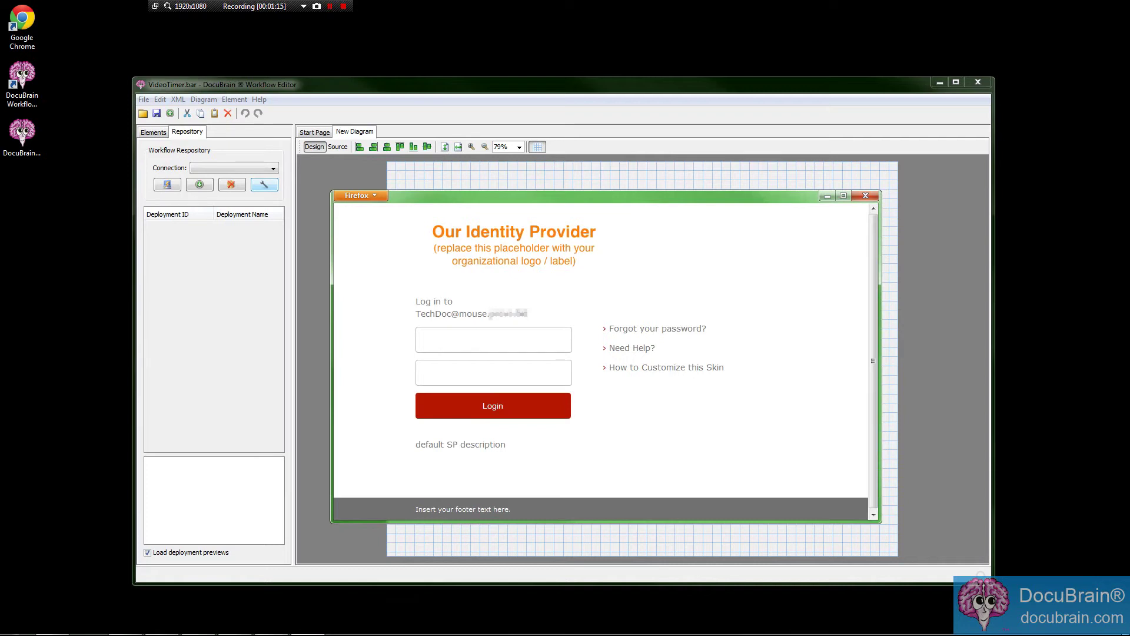
# Log in on the identity provider page with the account username and password, accepting the security warning.
pyautogui.click(491, 340)
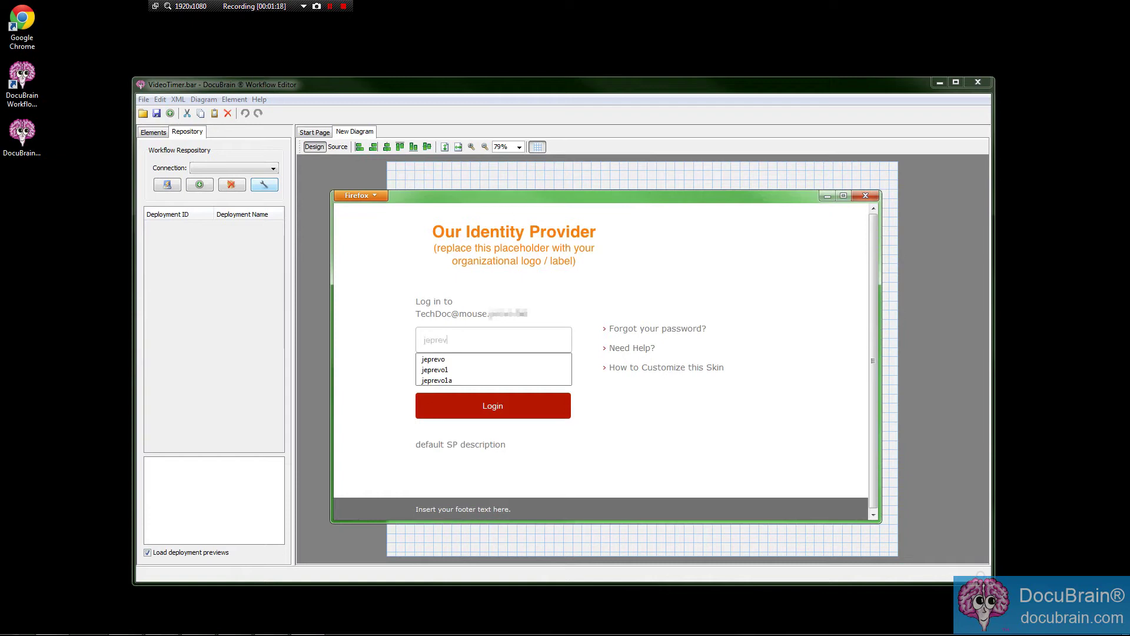
pyautogui.press('Tab')
pyautogui.write('•••••••••••••')
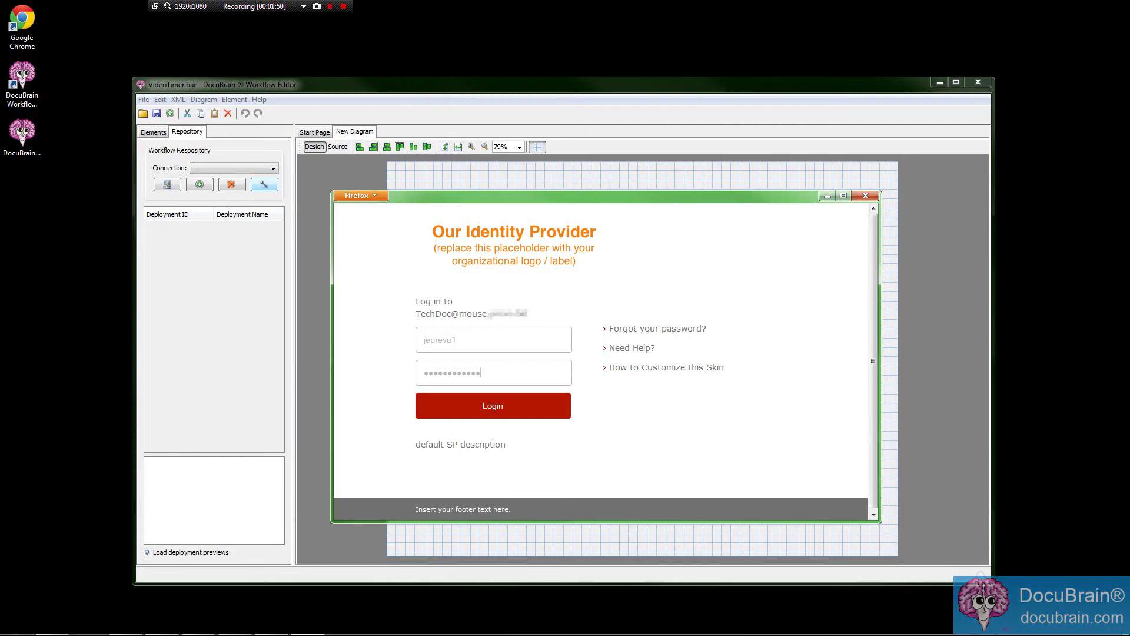
pyautogui.click(493, 406)
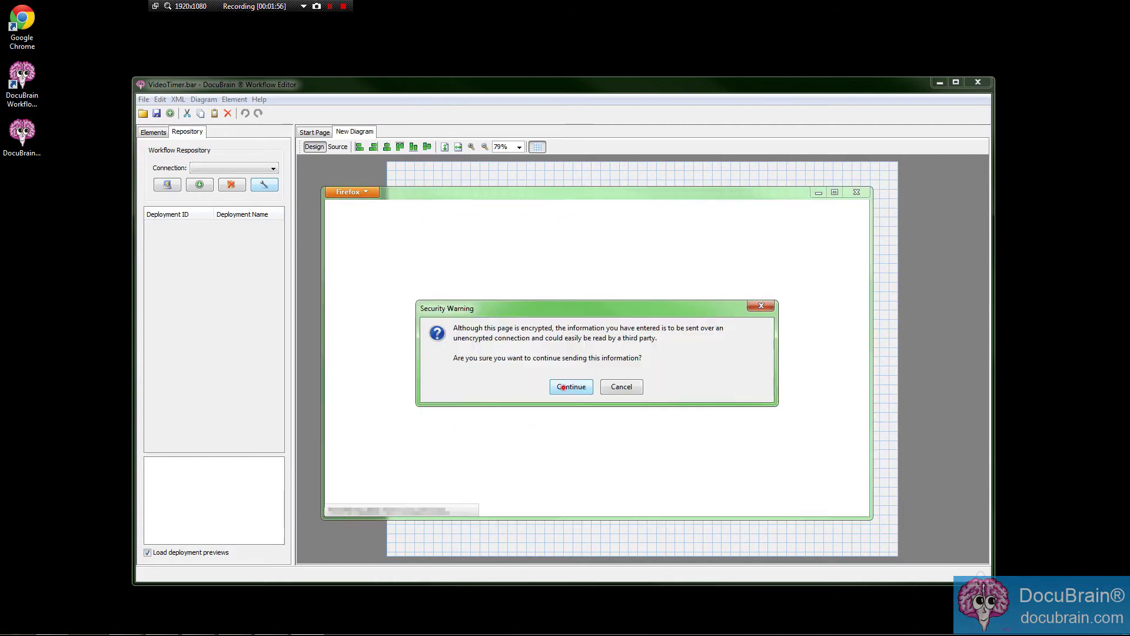
pyautogui.click(567, 387)
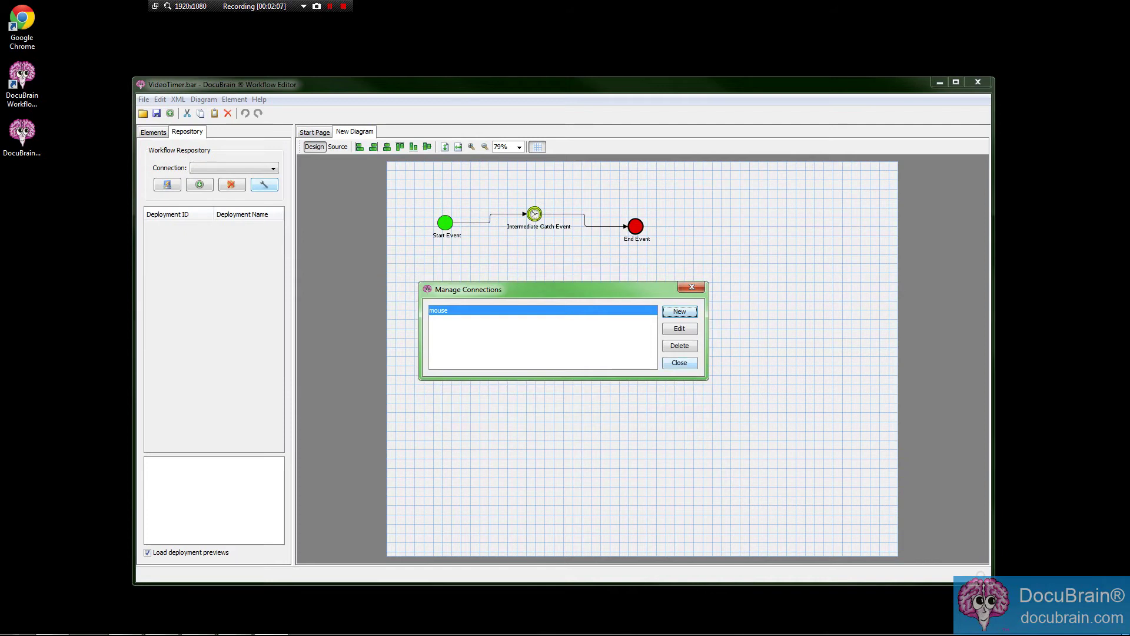
# Close Manage Connections, select the mouse connection and connect to the repository.
pyautogui.click(679, 362)
pyautogui.click(212, 168)
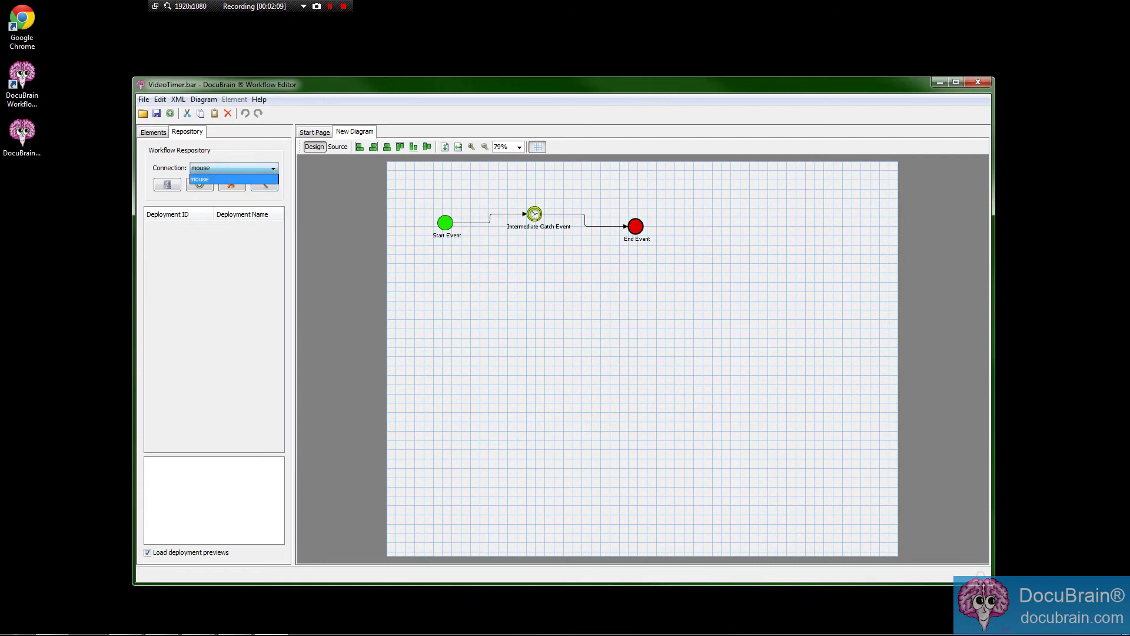
pyautogui.click(203, 179)
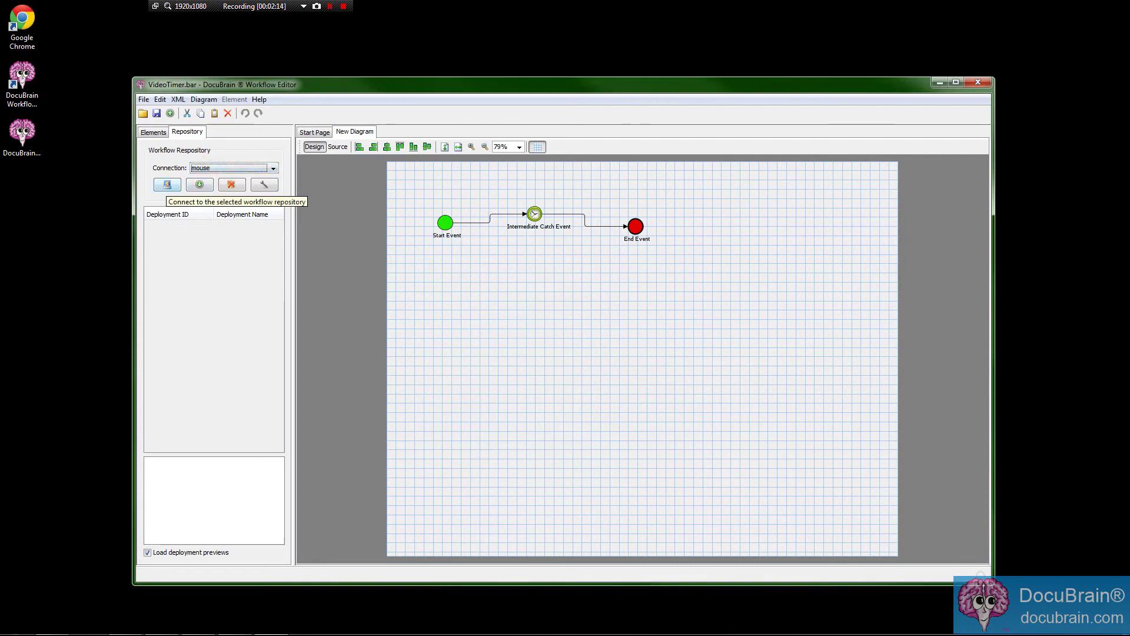
pyautogui.click(167, 184)
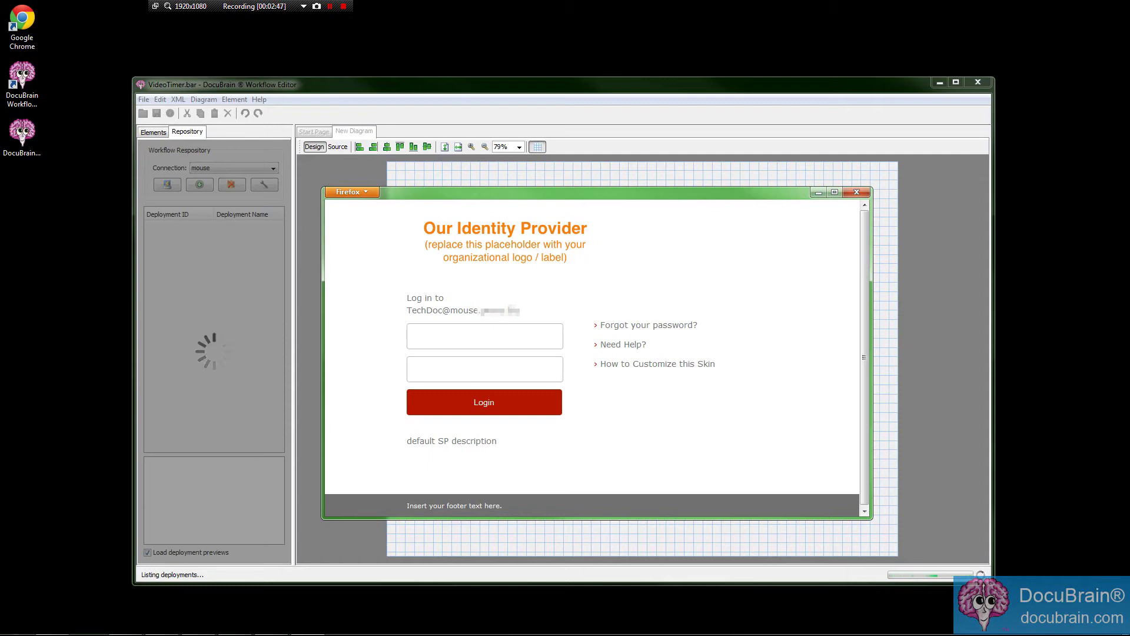
# Log in again with the account username and password and accept the security warning.
pyautogui.click(455, 324)
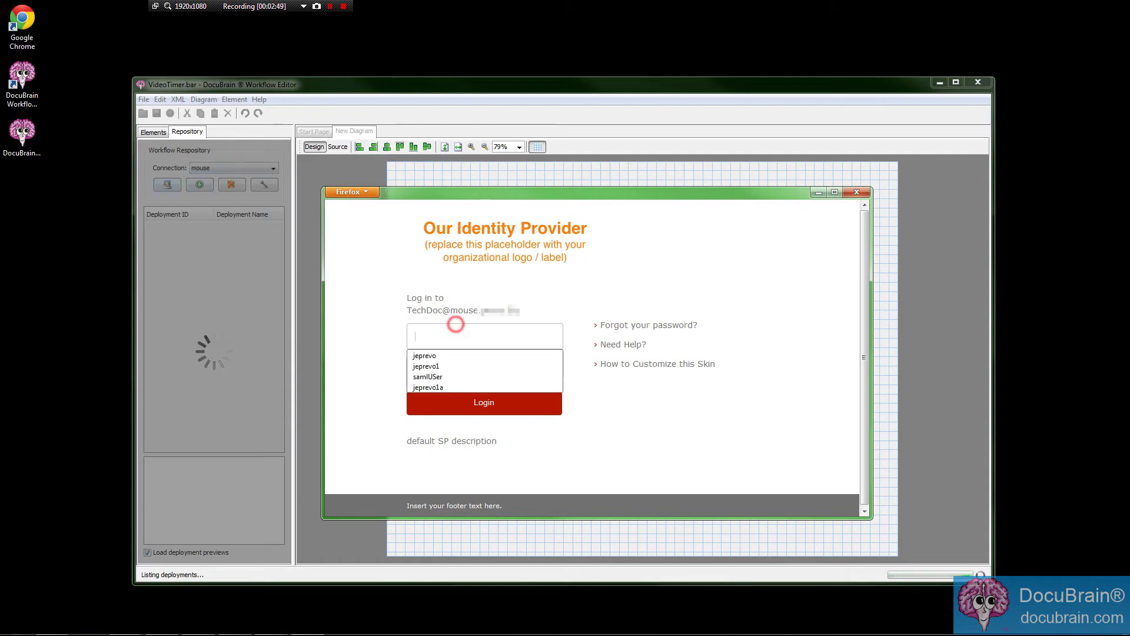
pyautogui.click(429, 329)
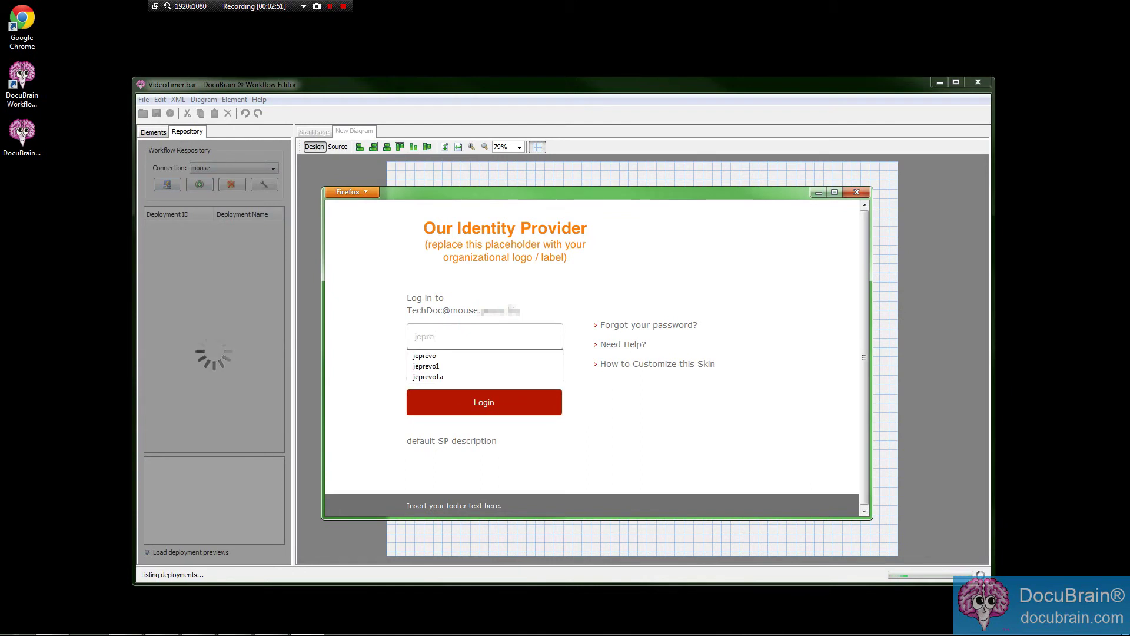
pyautogui.press('Tab')
pyautogui.write('•••••••••••••')
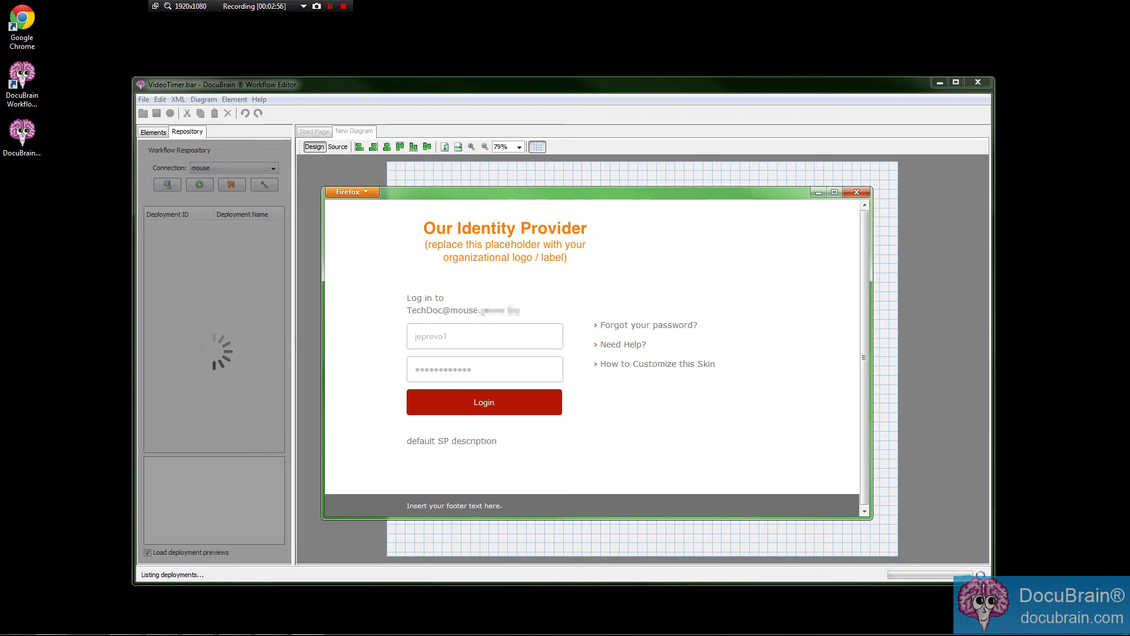
pyautogui.press('Return')
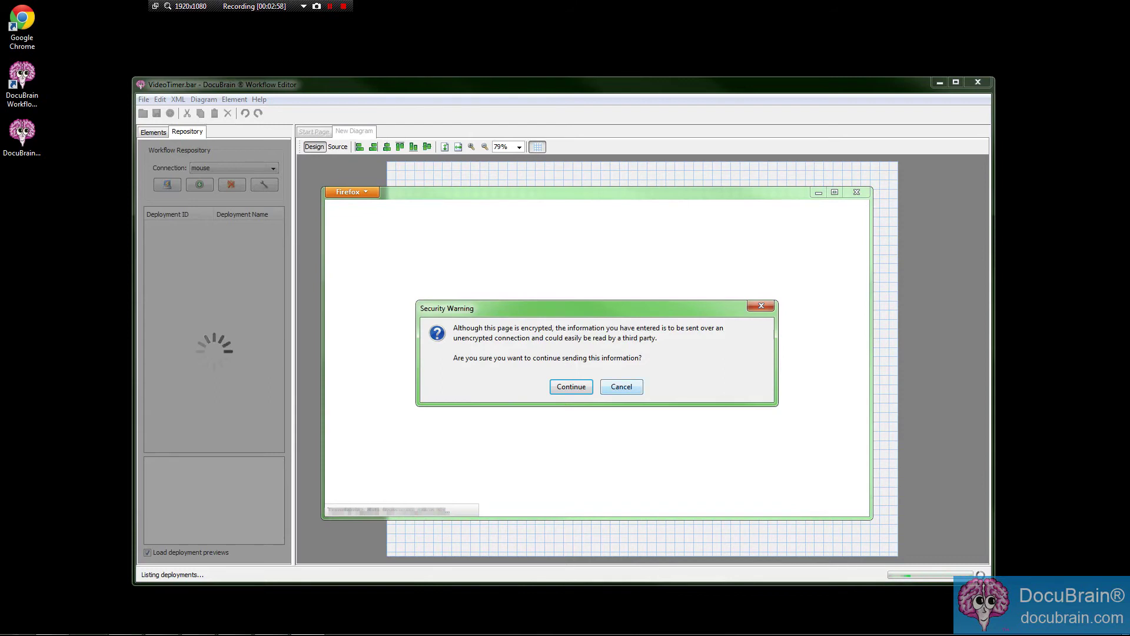
pyautogui.click(574, 386)
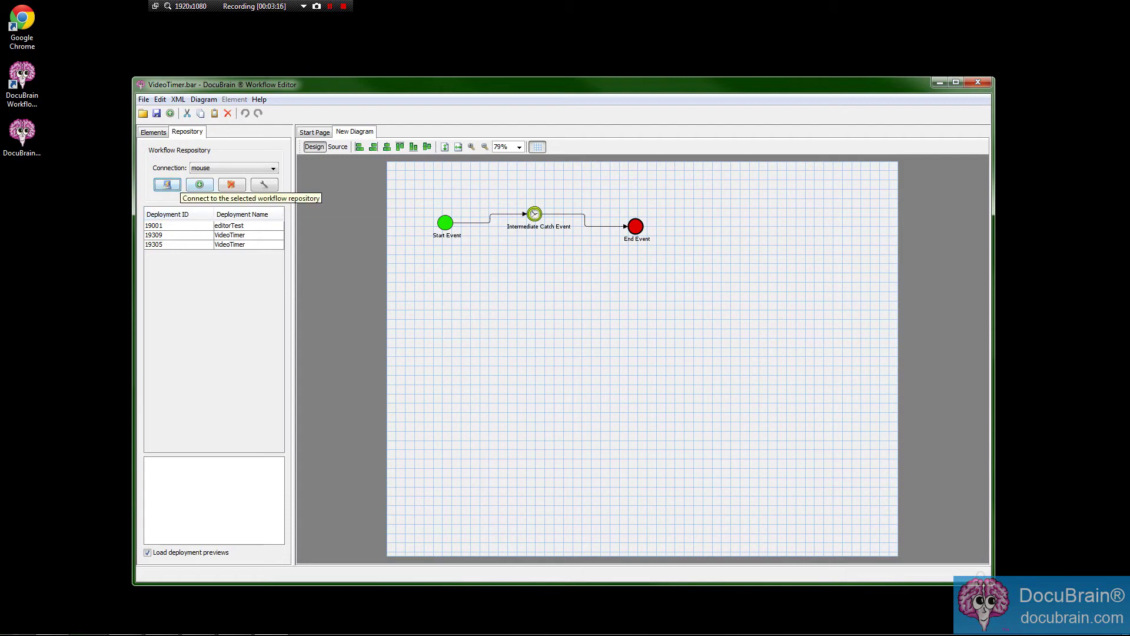
# Select editorTest and the other deployments and attempt to delete them.
pyautogui.click(174, 225)
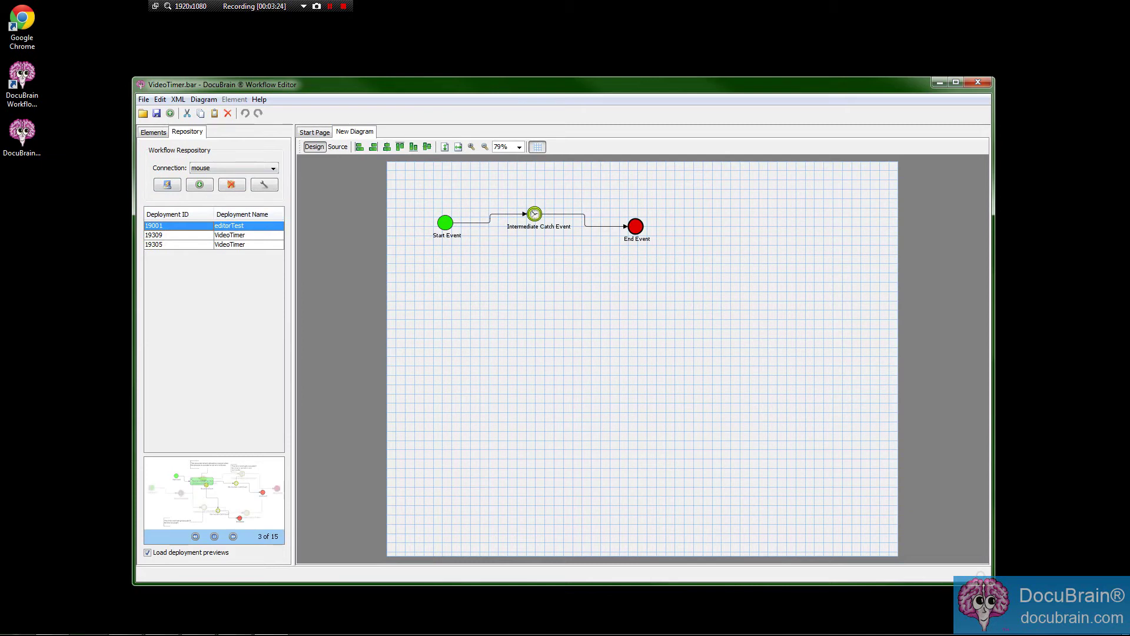
pyautogui.keyDown('shift'); pyautogui.click(238, 245); pyautogui.keyUp('shift')
pyautogui.click(231, 184)
pyautogui.click(538, 348)
pyautogui.click(531, 351)
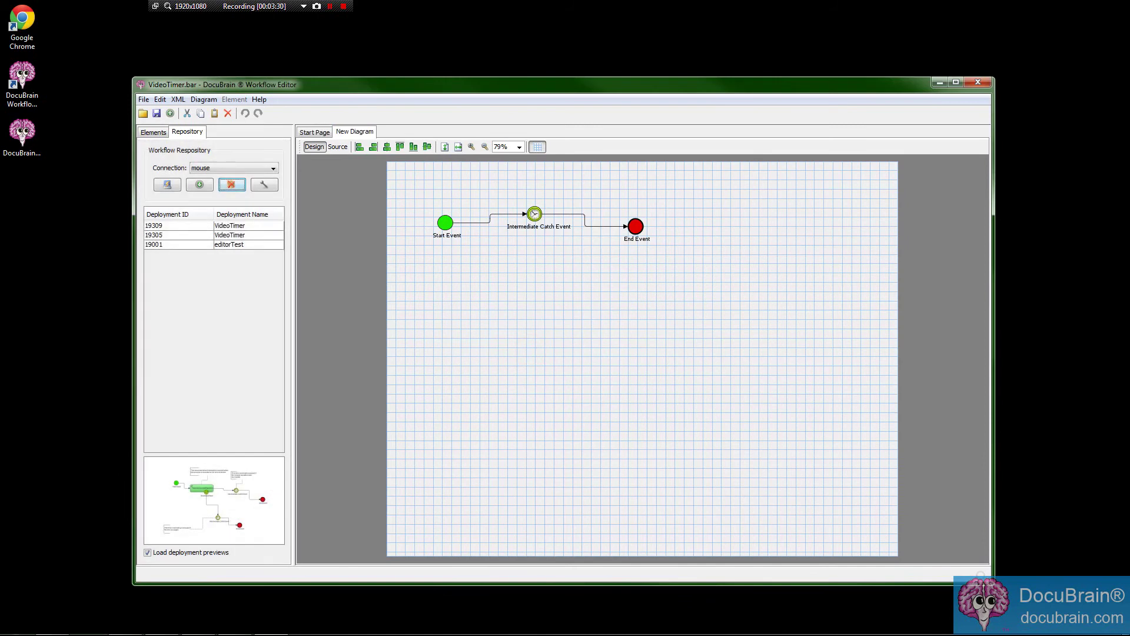
# Retry deleting the selected deployments; editorTest is refused because it has running instances.
pyautogui.click(238, 234)
pyautogui.click(242, 225)
pyautogui.click(241, 244)
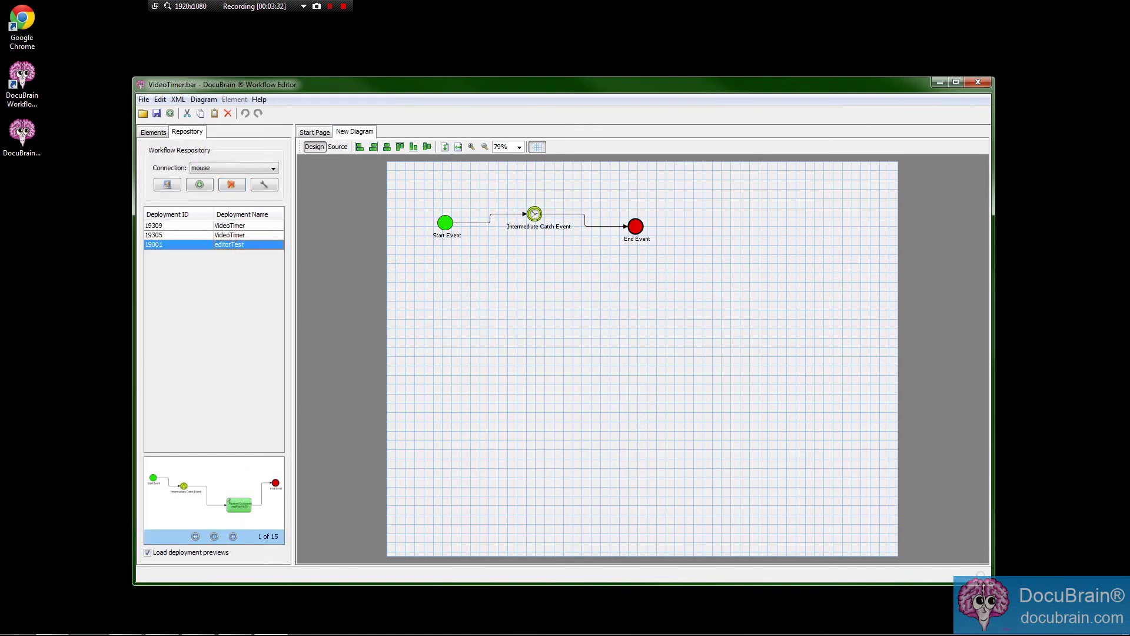
pyautogui.click(231, 185)
pyautogui.click(535, 347)
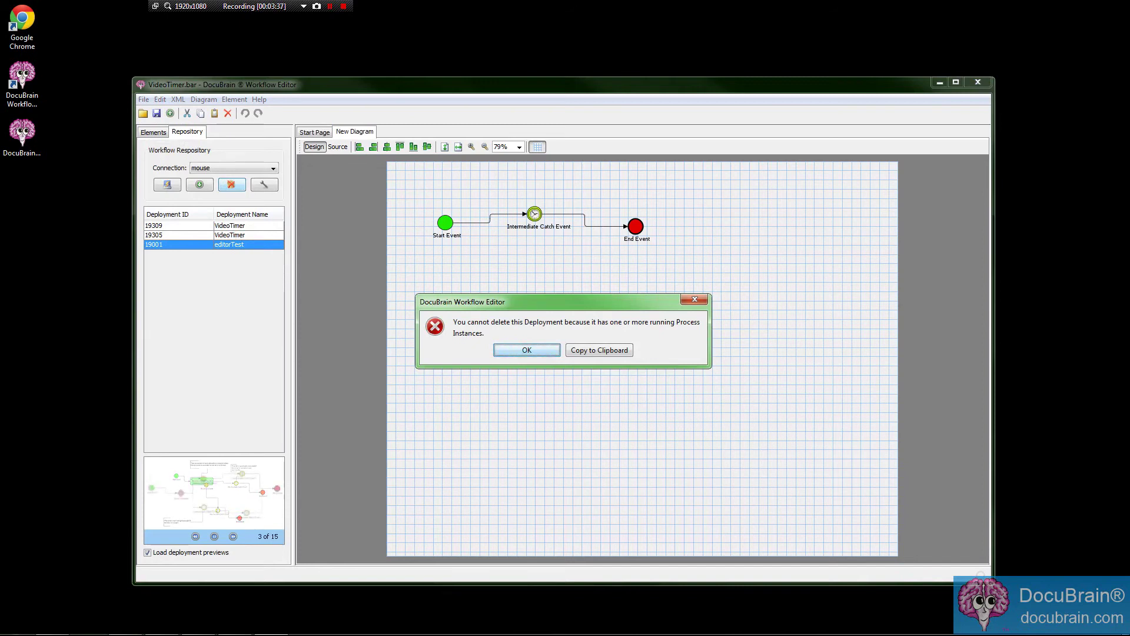
pyautogui.click(523, 350)
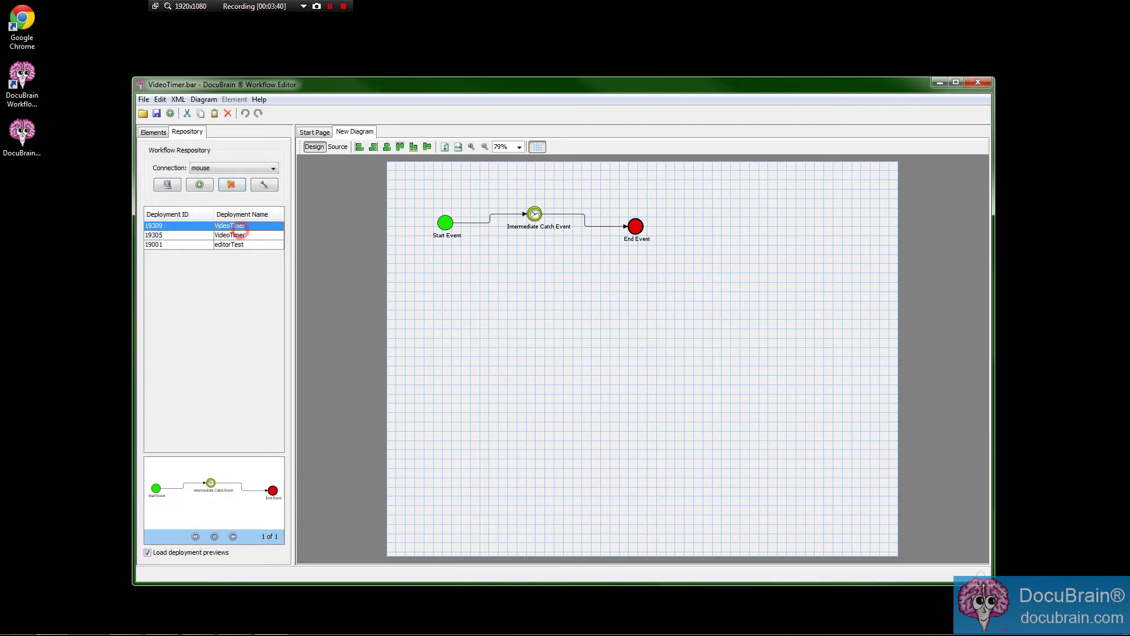
# Delete the two VideoTimer deployments 19309 and 19305.
pyautogui.keyDown('ctrl'); pyautogui.click(235, 235); pyautogui.keyUp('ctrl')
pyautogui.click(231, 184)
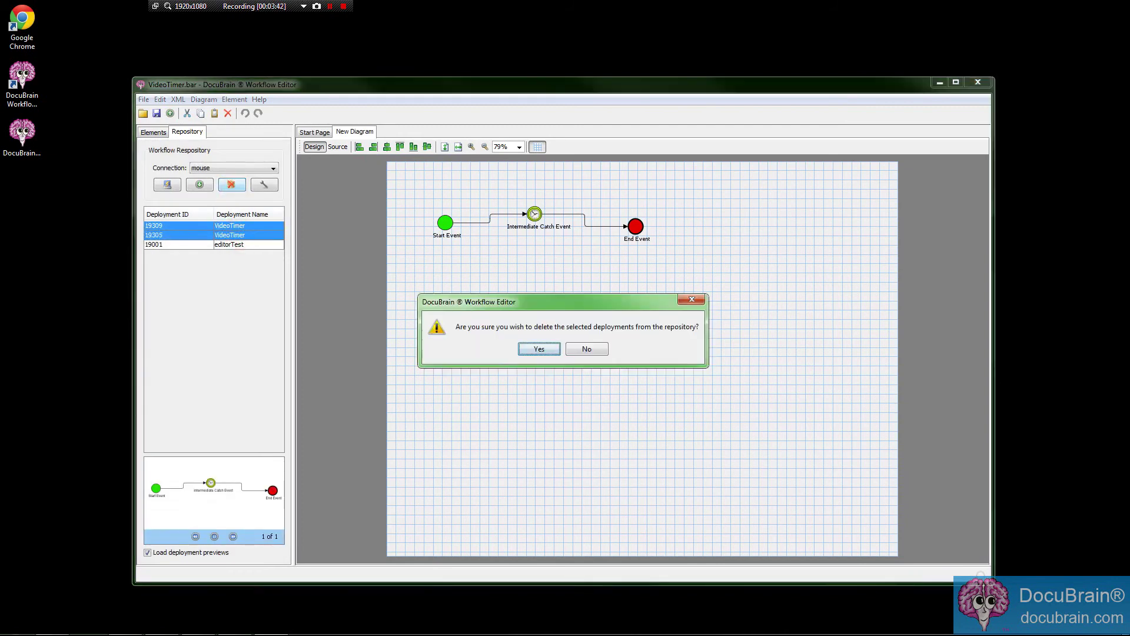
pyautogui.click(534, 347)
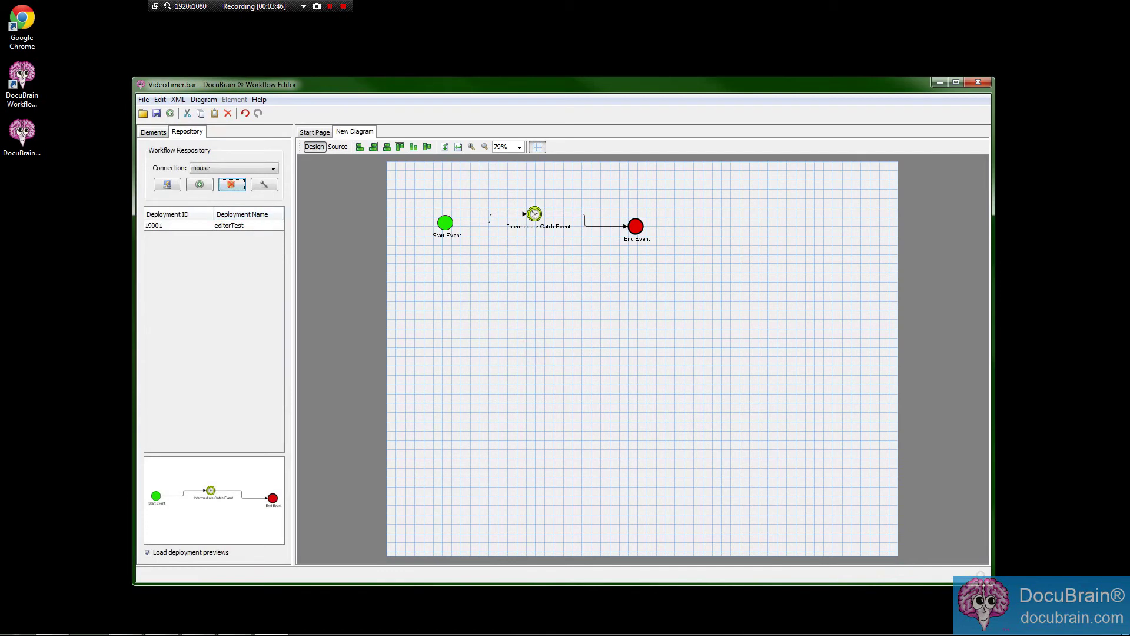
# Deploy the diagram to the mouse repository as VideoTimer and preview the new deployment 19313.
pyautogui.moveTo(377, 84); pyautogui.dragTo(368, 87)
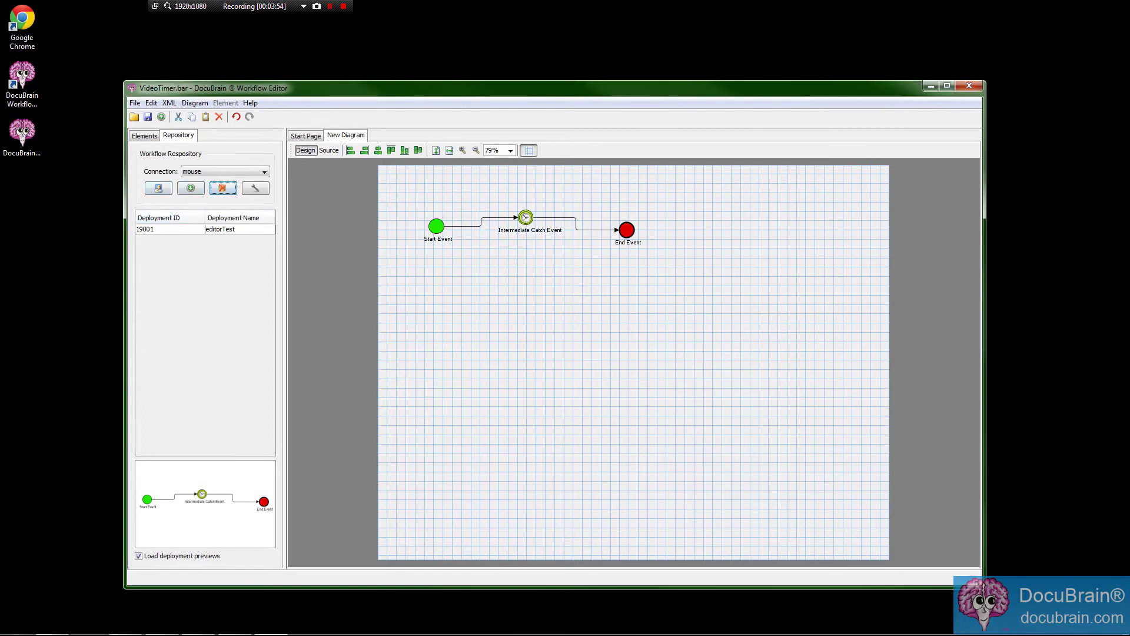
pyautogui.click(161, 116)
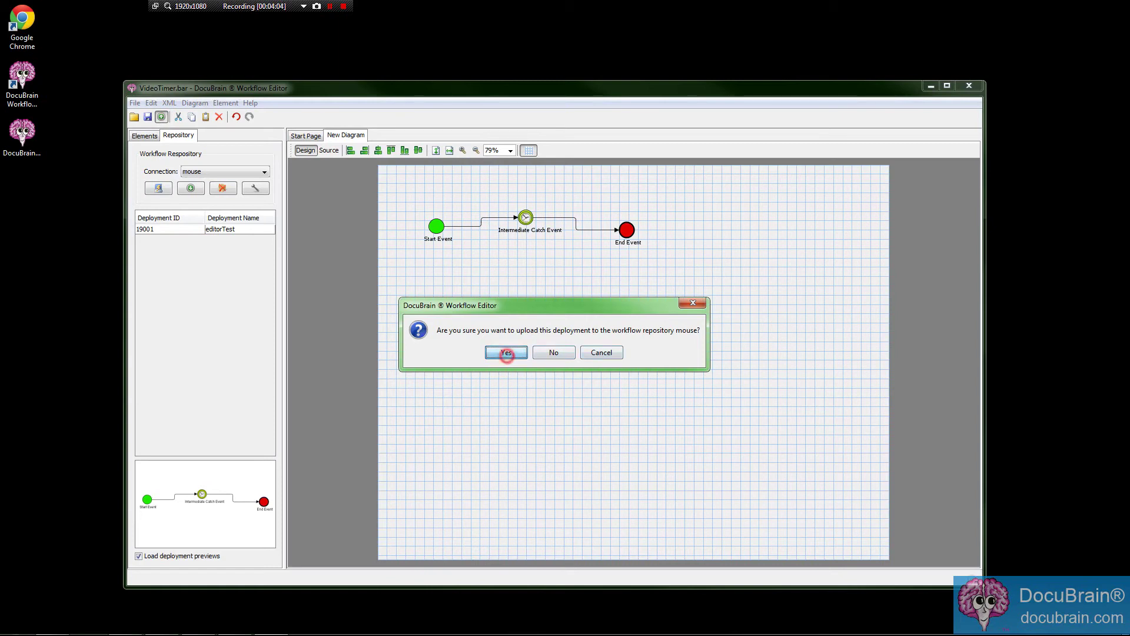
pyautogui.click(505, 352)
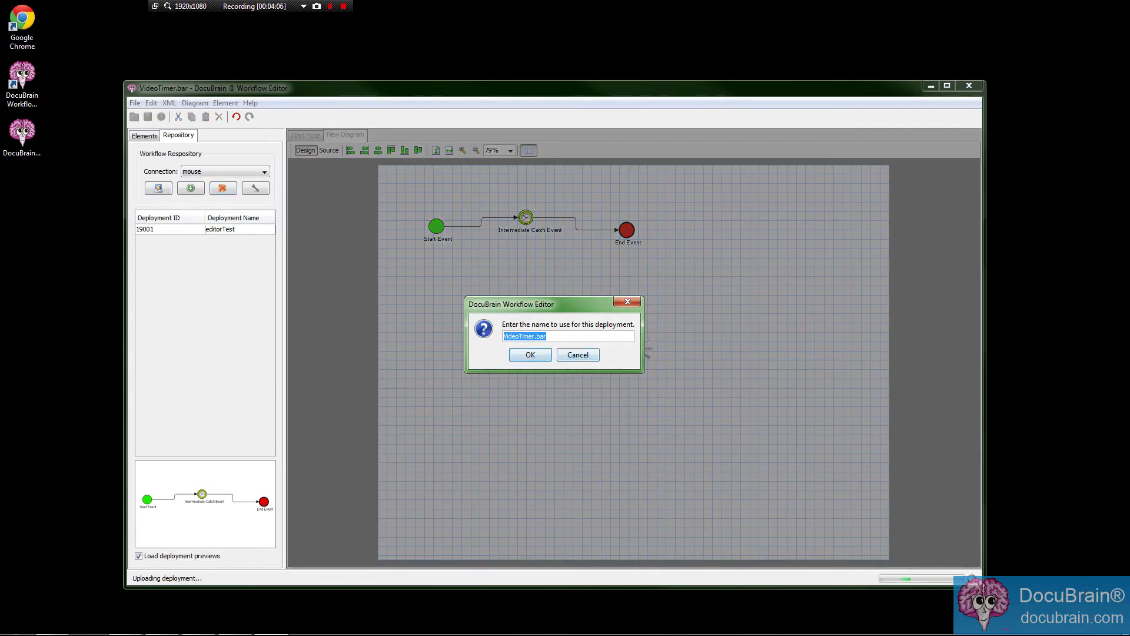
pyautogui.click(590, 340)
pyautogui.hotkey('shift', 'Right')
pyautogui.hotkey('shift', 'Right')
pyautogui.hotkey('shift', 'Right')
pyautogui.hotkey('shift', 'Right')
pyautogui.hotkey('shift', 'Right')
pyautogui.hotkey('shift', 'Right')
pyautogui.hotkey('shift', 'Right')
pyautogui.hotkey('shift', 'Right')
pyautogui.hotkey('shift', 'Right')
pyautogui.hotkey('shift', 'Right')
pyautogui.hotkey('shift', 'Right')
pyautogui.hotkey('shift', 'Right')
pyautogui.hotkey('shift', 'Right')
pyautogui.hotkey('shift', 'Right')
pyautogui.click(565, 337)
pyautogui.press('Return')
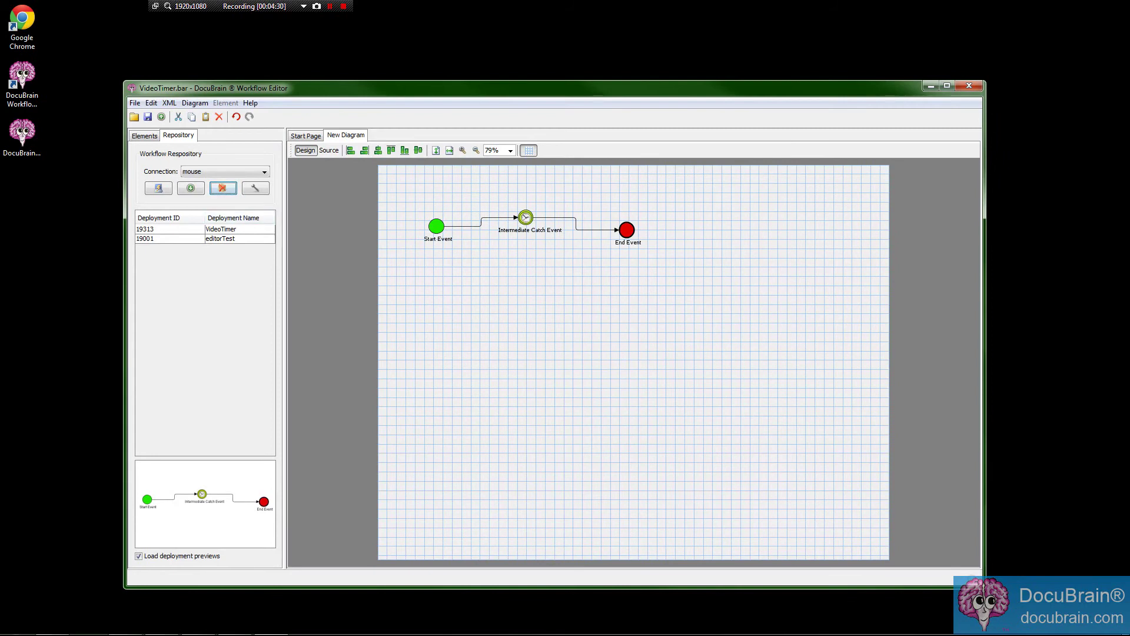
pyautogui.click(220, 229)
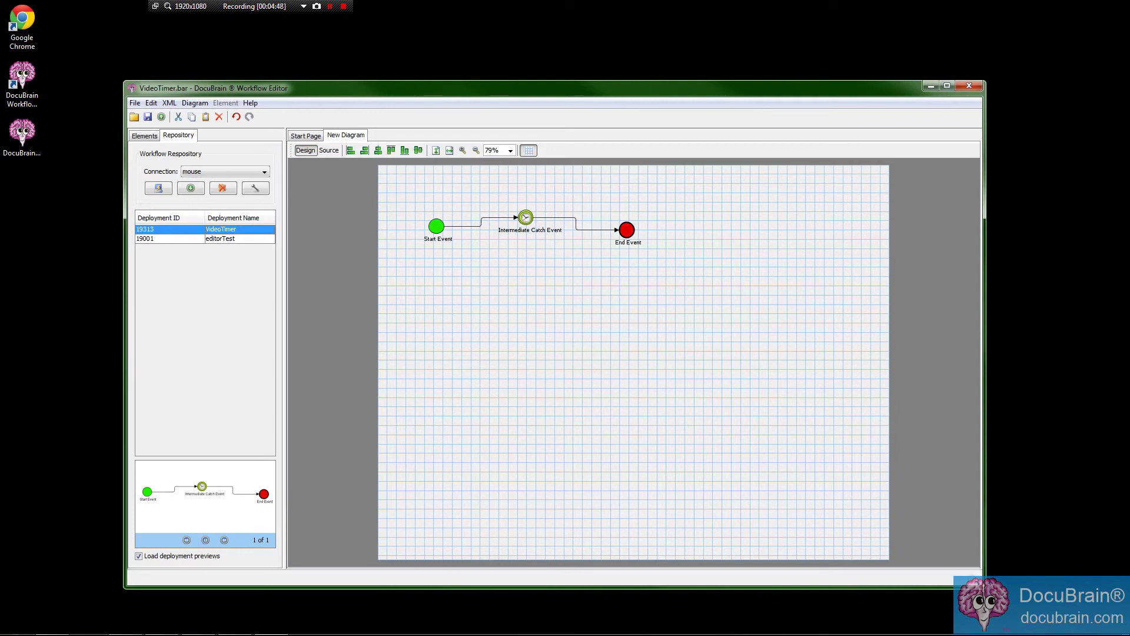
pyautogui.click(198, 623)
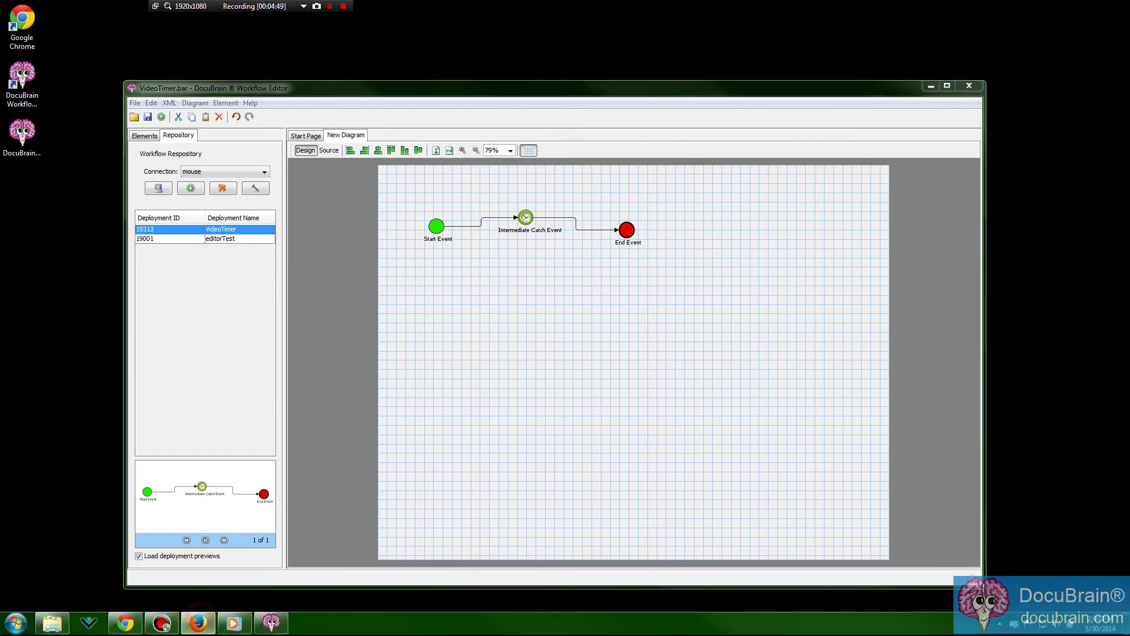
# In Chrome, load mouse/servlet/dm.web.HomePage to reach the Document Manager home page.
pyautogui.click(125, 623)
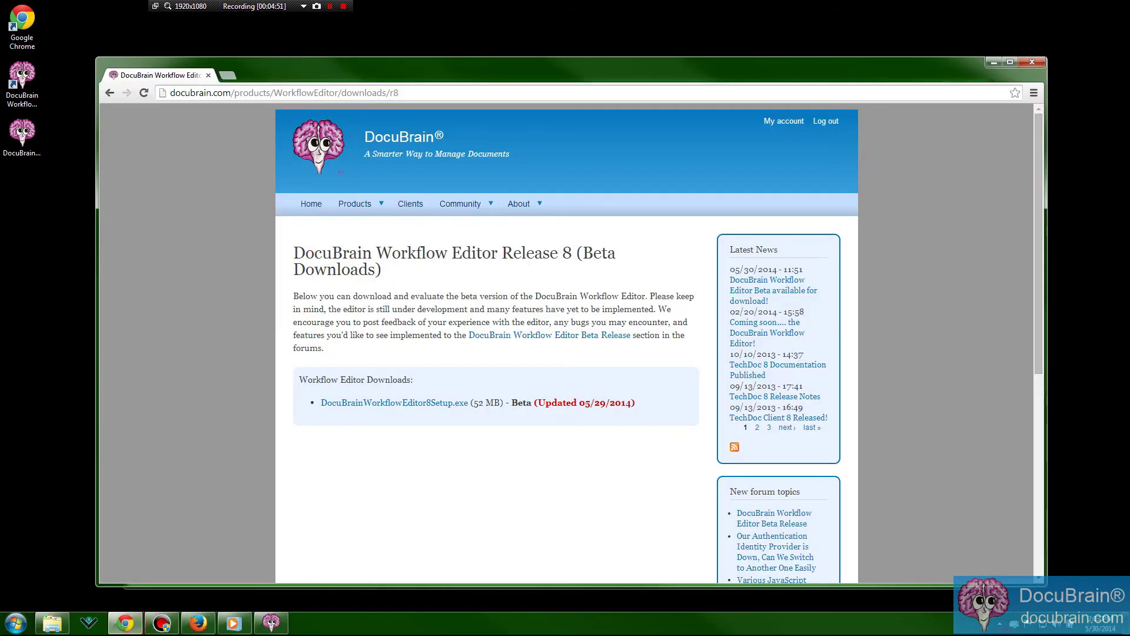
pyautogui.click(428, 92)
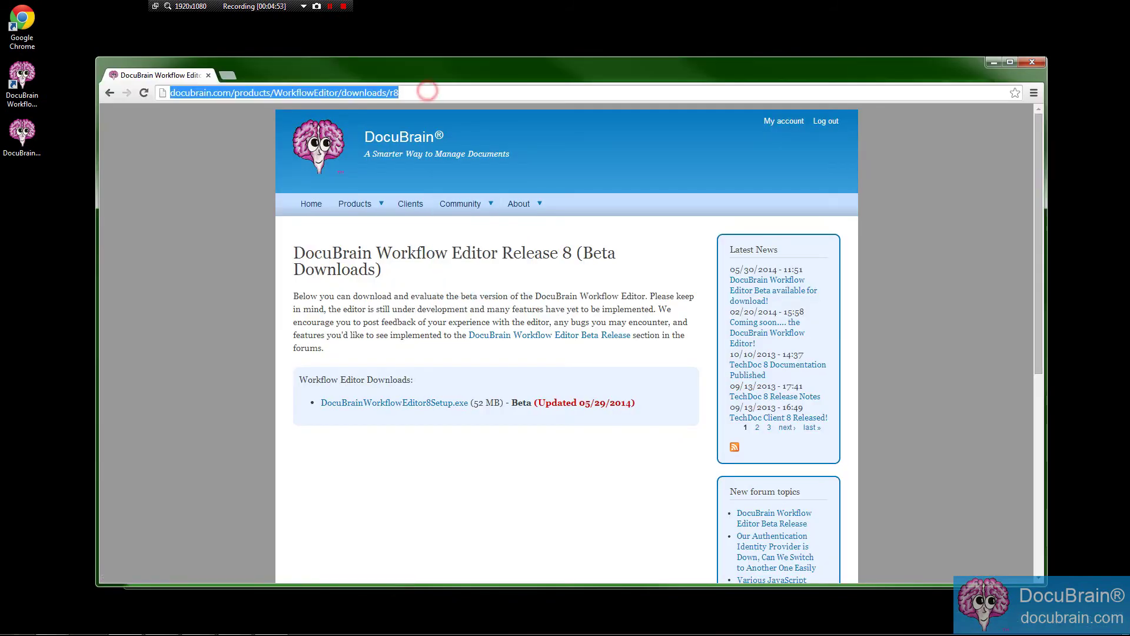
pyautogui.write('mouse/')
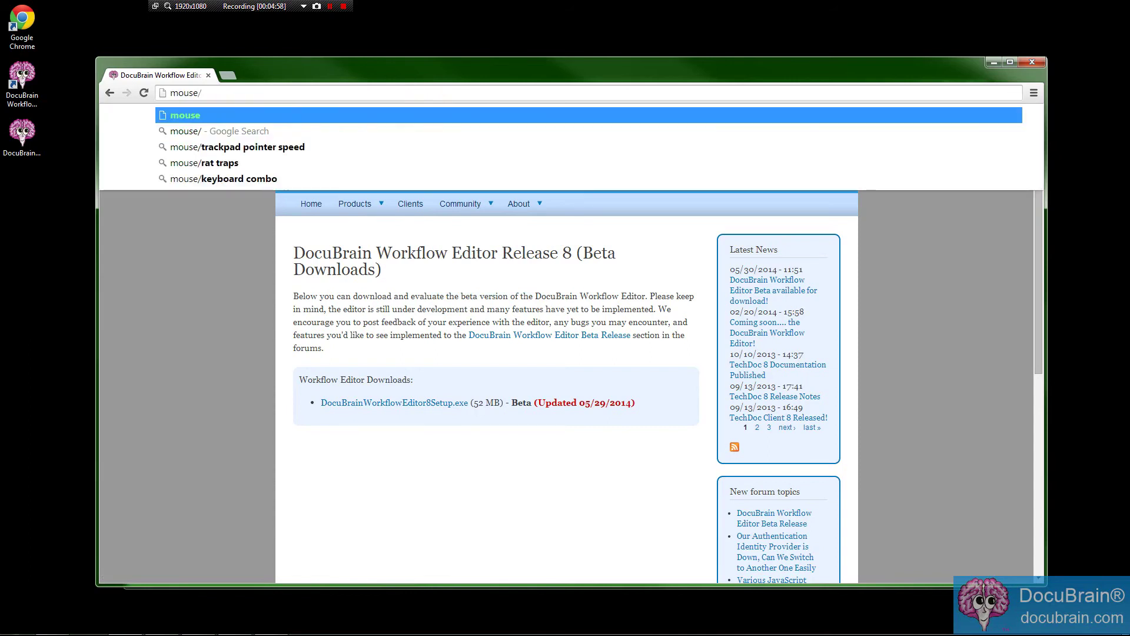
pyautogui.write('serv')
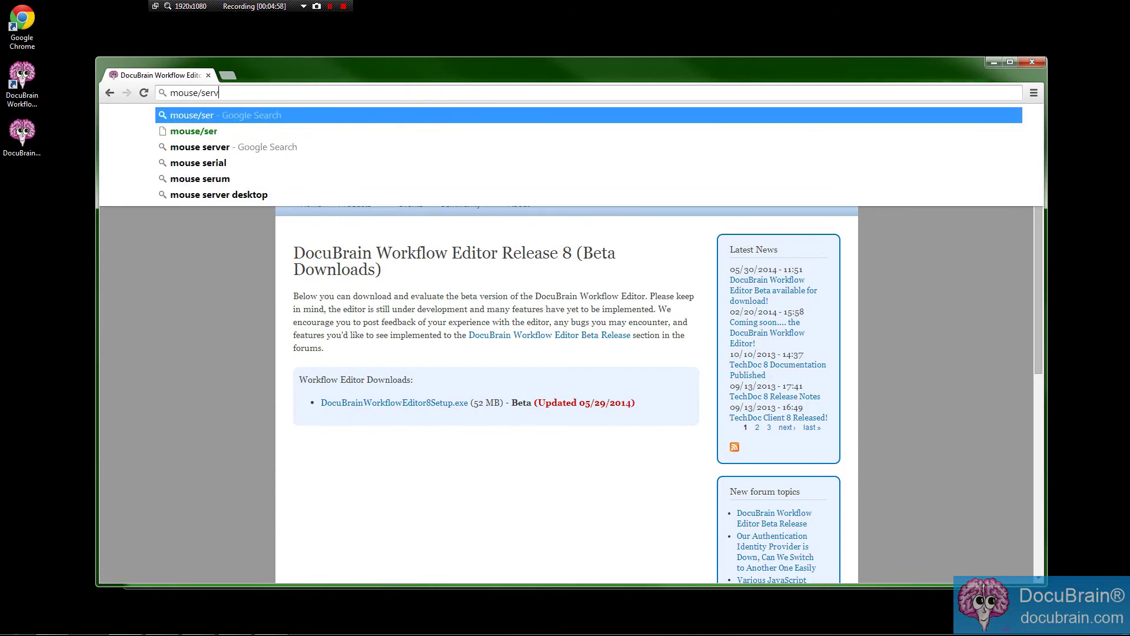
pyautogui.write('let/dm')
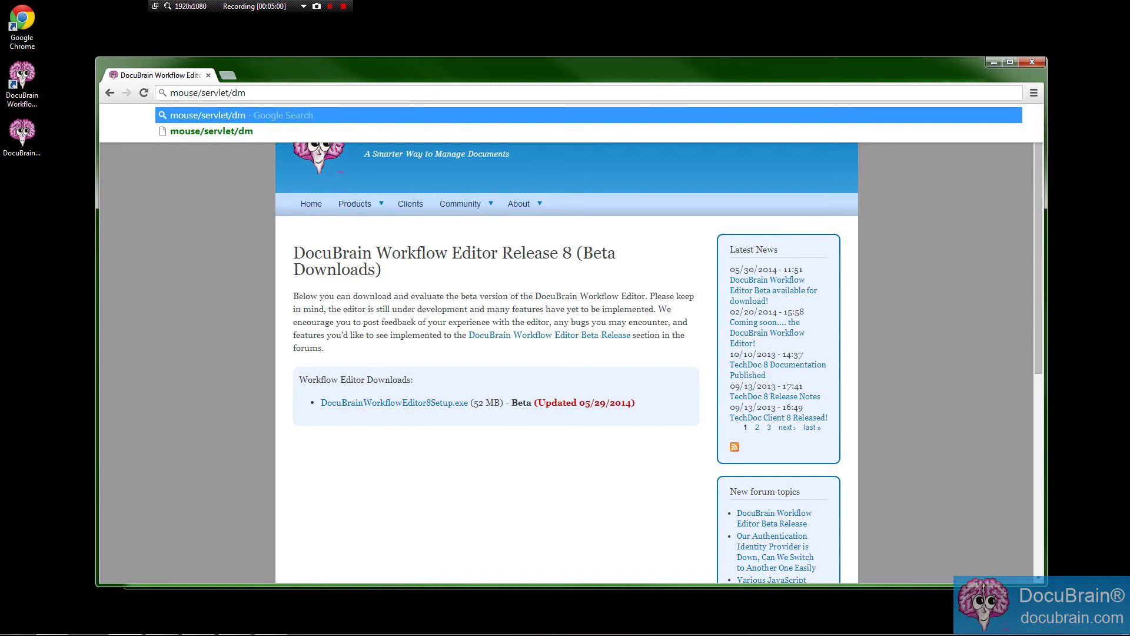
pyautogui.write('.web.HomePage')
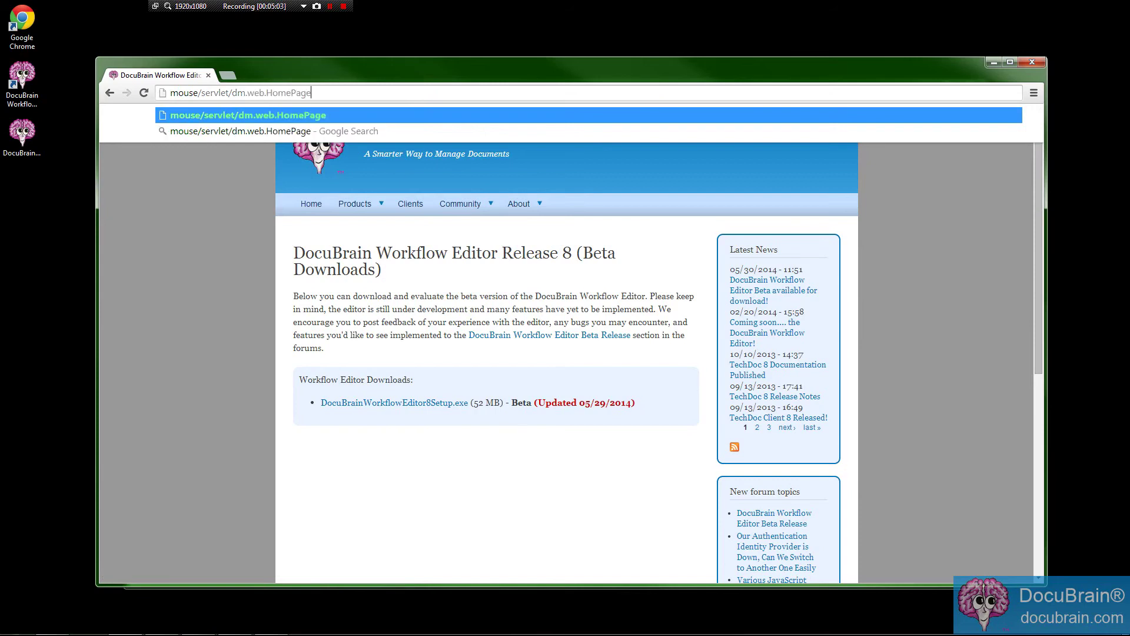
pyautogui.press('Return')
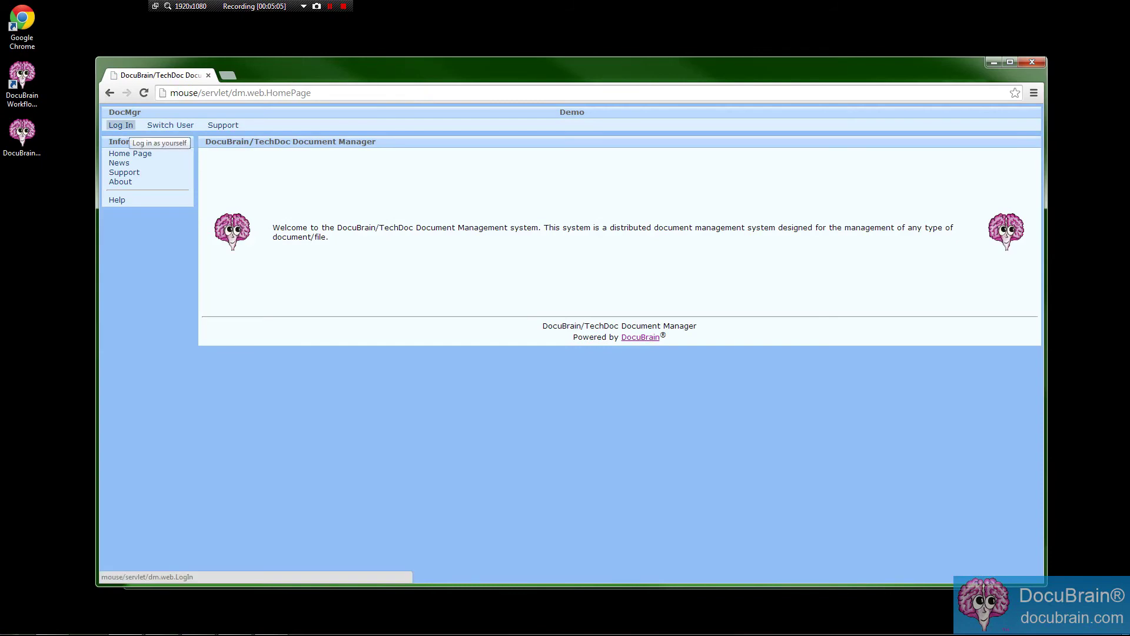
# Switch to the admin account with its username and password, then open Workflows management.
pyautogui.click(174, 125)
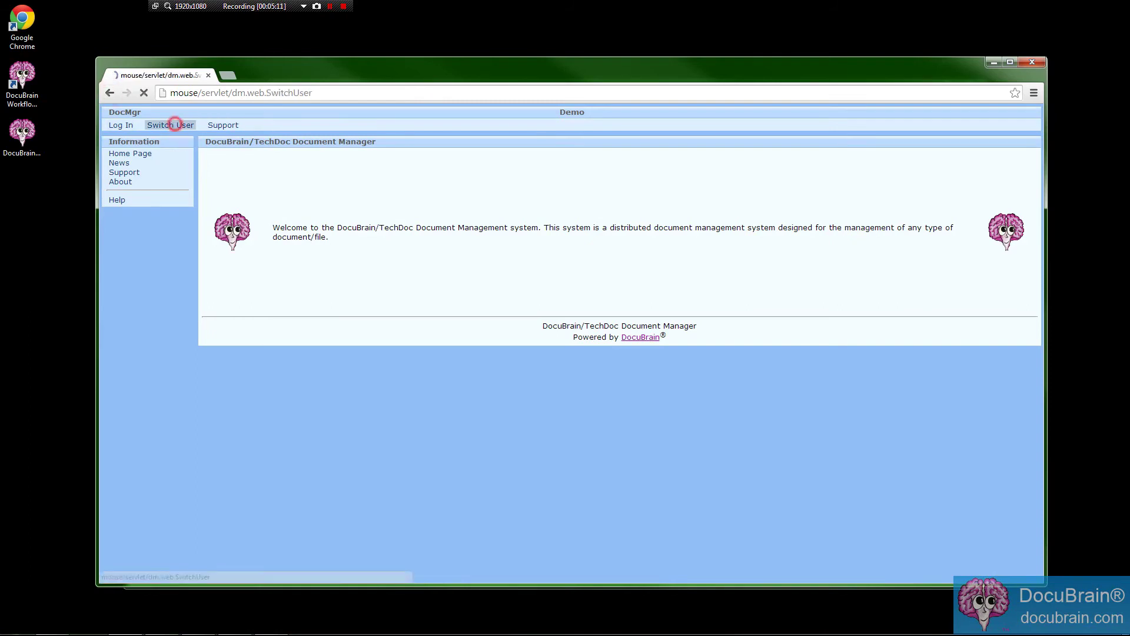
pyautogui.click(257, 303)
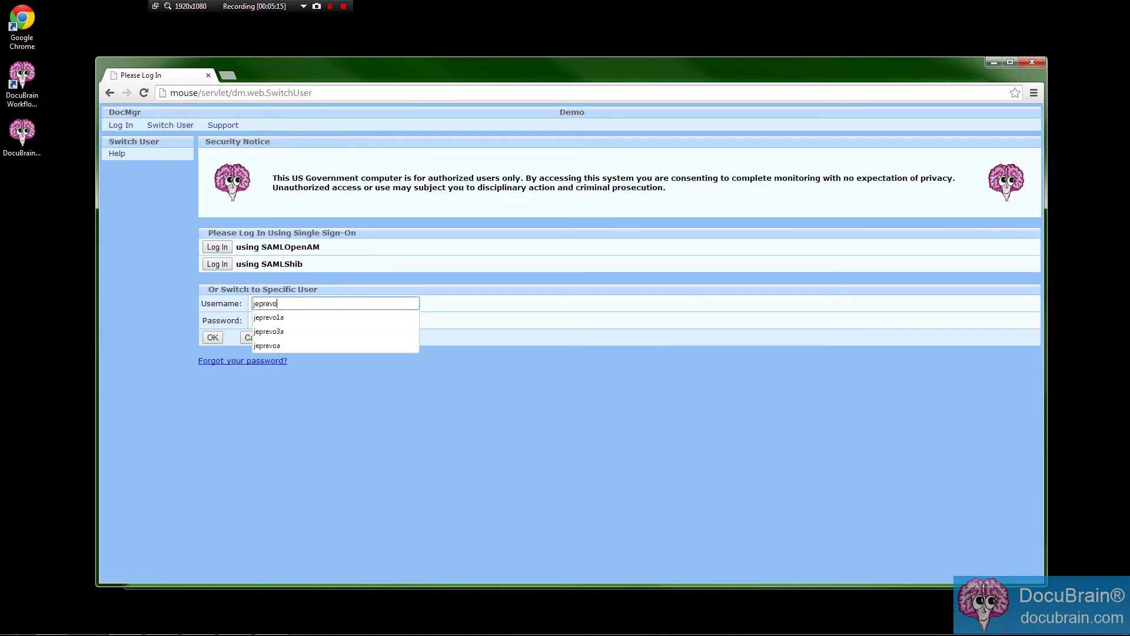
pyautogui.press('Down')
pyautogui.press('Tab')
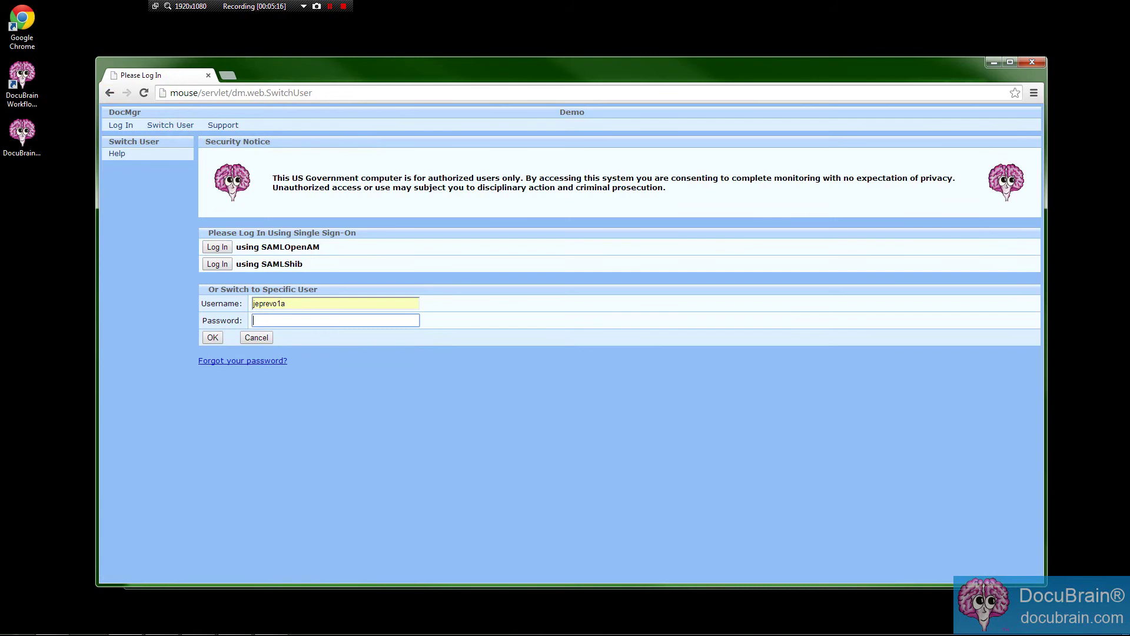
pyautogui.write('•••••••••')
pyautogui.click(213, 337)
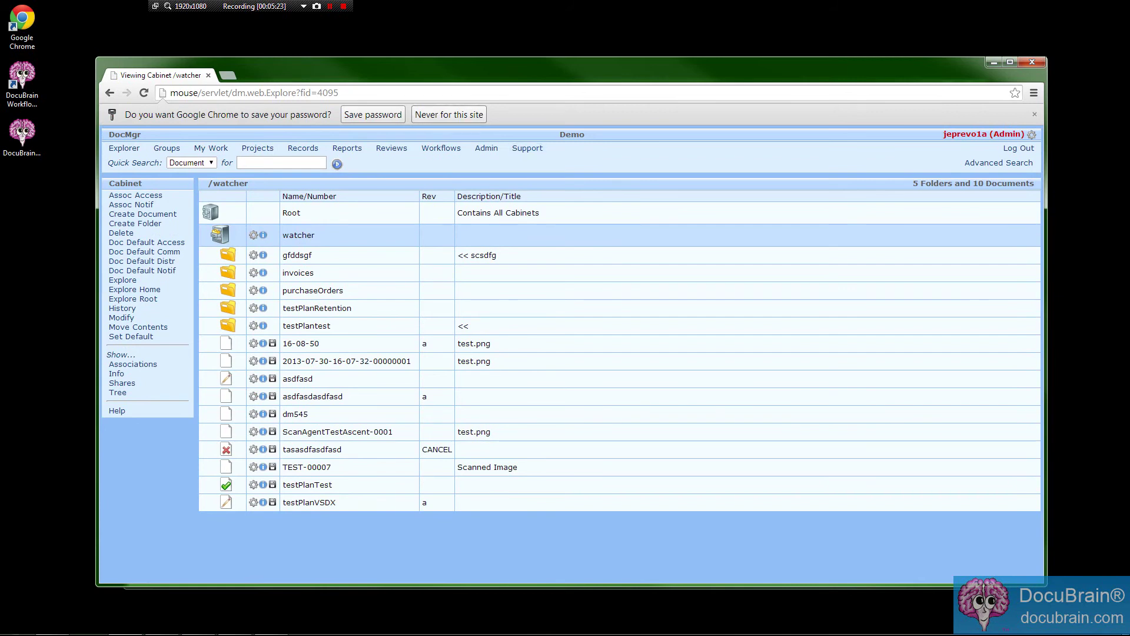
pyautogui.click(1034, 115)
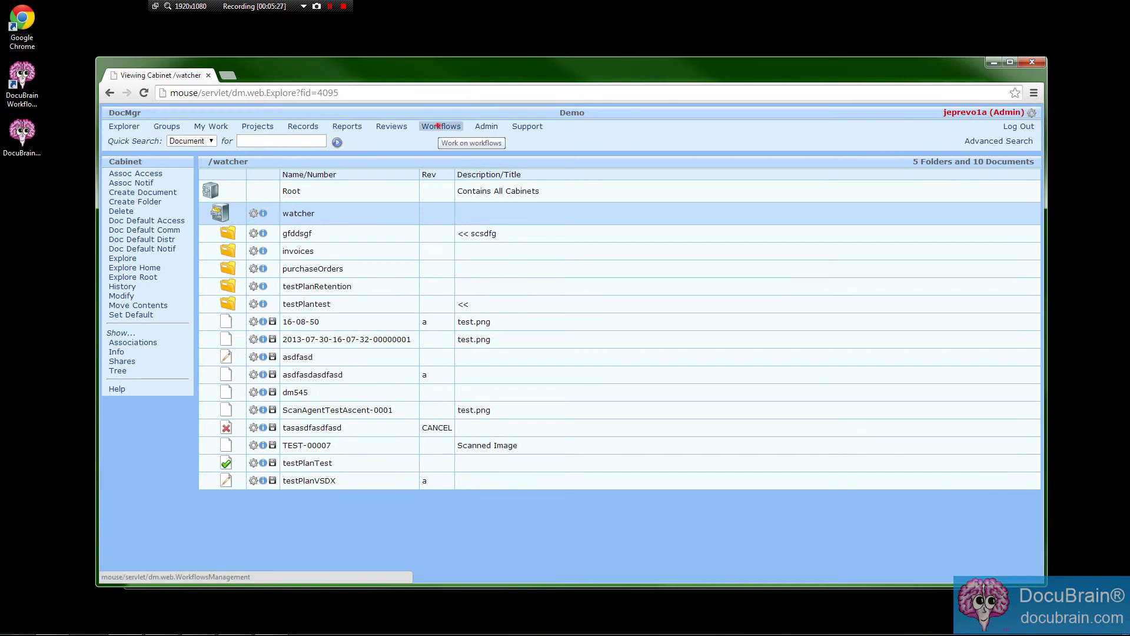
pyautogui.click(439, 126)
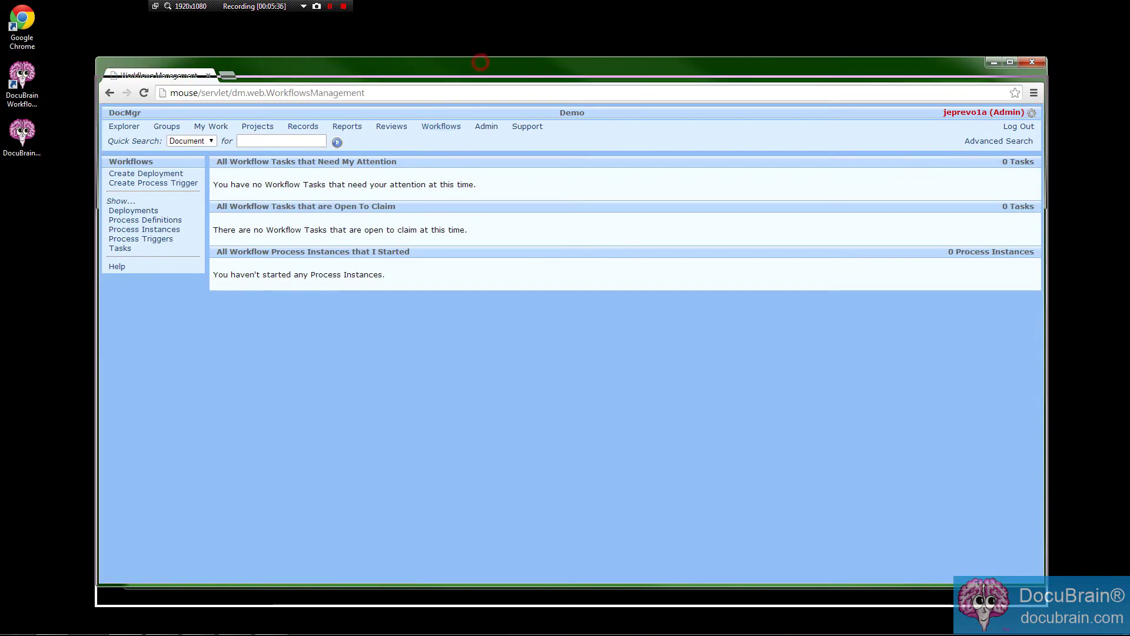
# Reload Workflows management and list all workflow deployments.
pyautogui.moveTo(479, 60); pyautogui.dragTo(480, 57)
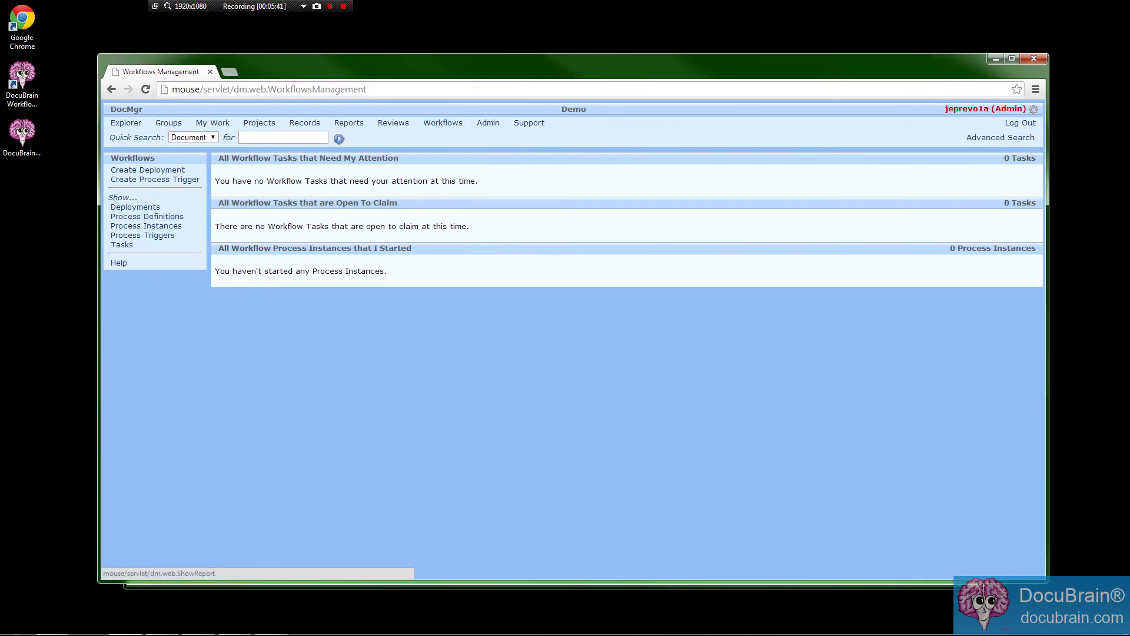
pyautogui.click(434, 123)
pyautogui.click(134, 207)
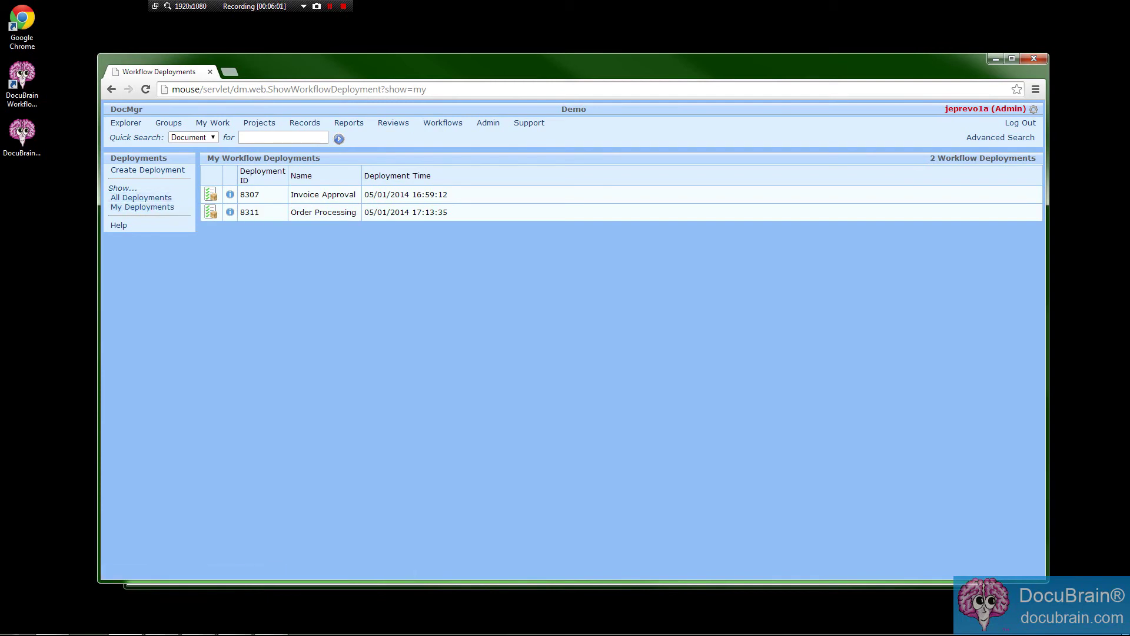
pyautogui.click(134, 197)
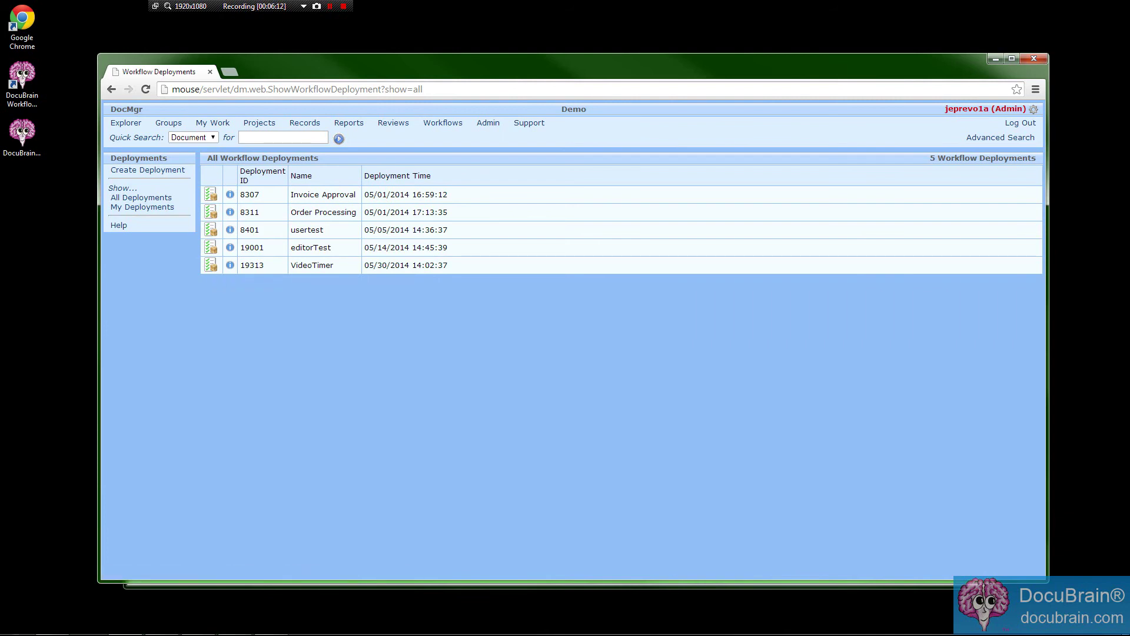
# Point out the VideoTimer deployment's name and time, then open its details.
pyautogui.moveTo(198, 265); pyautogui.dragTo(307, 265)
pyautogui.click(307, 266)
pyautogui.moveTo(367, 265); pyautogui.dragTo(448, 265)
pyautogui.click(385, 303)
pyautogui.click(211, 265)
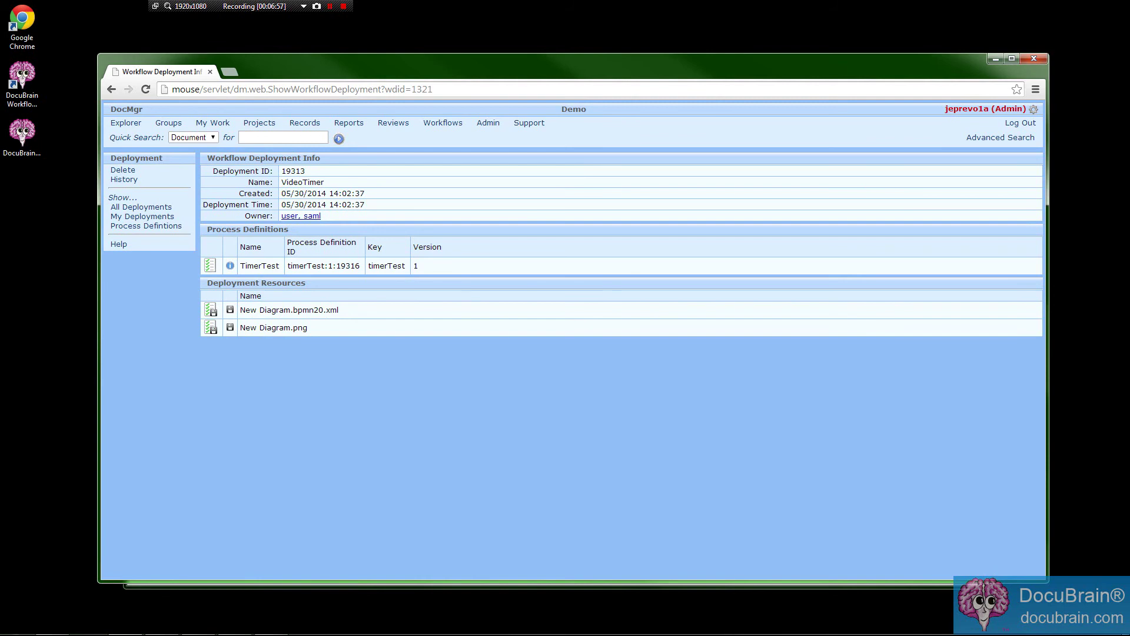
pyautogui.moveTo(240, 309); pyautogui.dragTo(331, 309)
pyautogui.click(357, 310)
pyautogui.moveTo(240, 309); pyautogui.dragTo(309, 310)
pyautogui.click(344, 339)
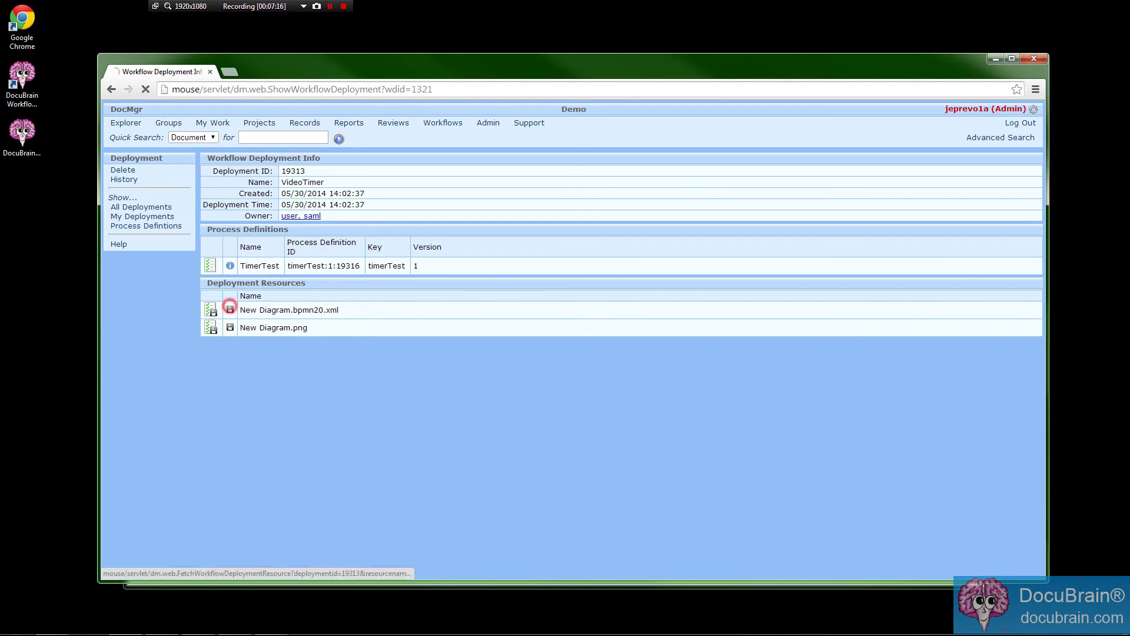
pyautogui.click(229, 308)
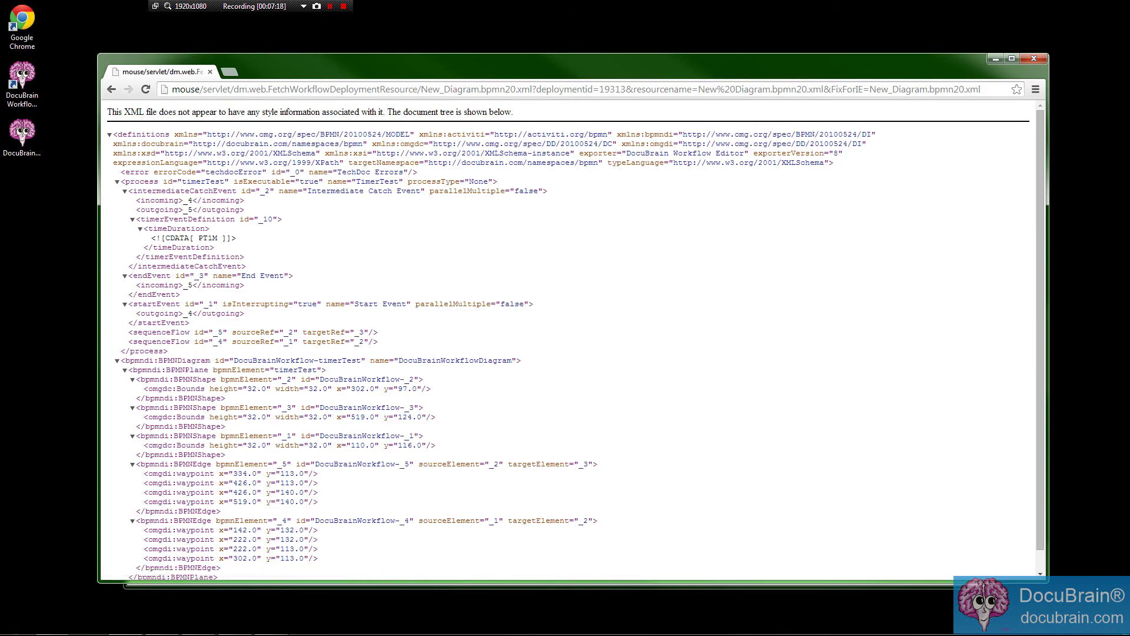
pyautogui.moveTo(196, 134); pyautogui.dragTo(189, 301)
pyautogui.scroll(-1, 189, 322)
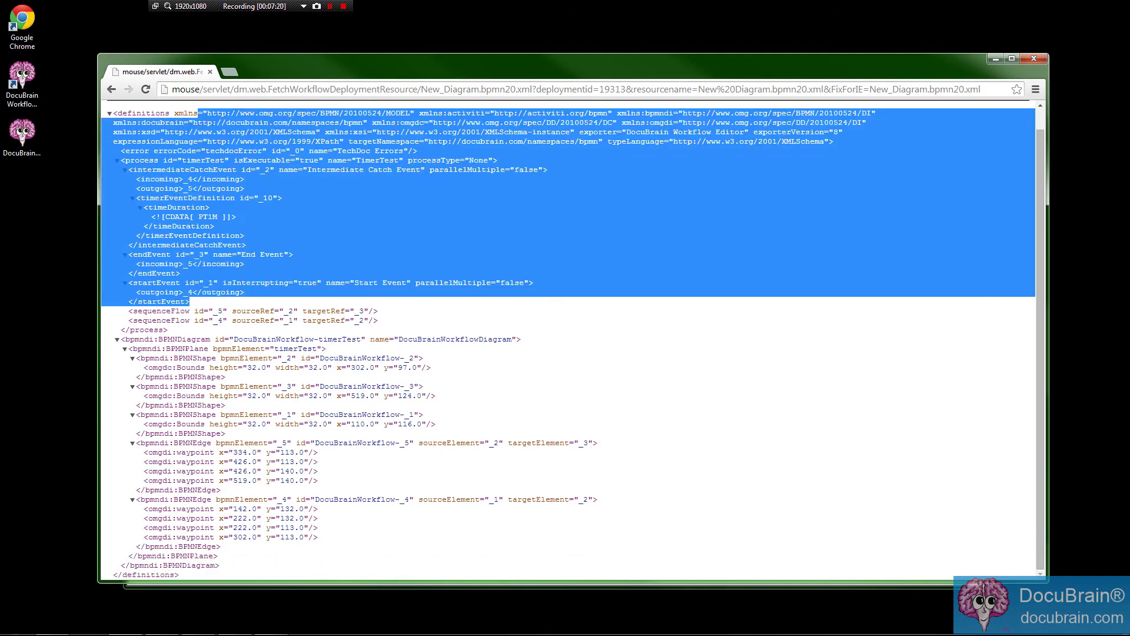
pyautogui.scroll(1, 572, 339)
pyautogui.scroll(-1, 572, 339)
pyautogui.scroll(1, 572, 339)
pyautogui.moveTo(233, 181); pyautogui.dragTo(555, 464)
pyautogui.scroll(-1, 555, 464)
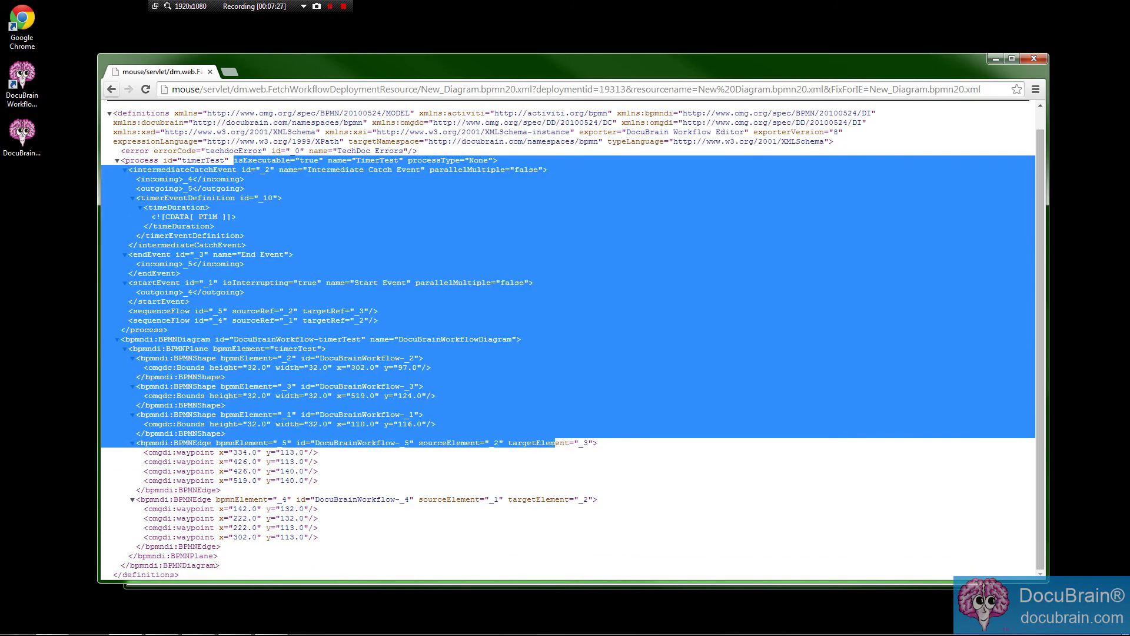
pyautogui.click(356, 311)
pyautogui.moveTo(196, 151); pyautogui.dragTo(317, 452)
pyautogui.click(111, 89)
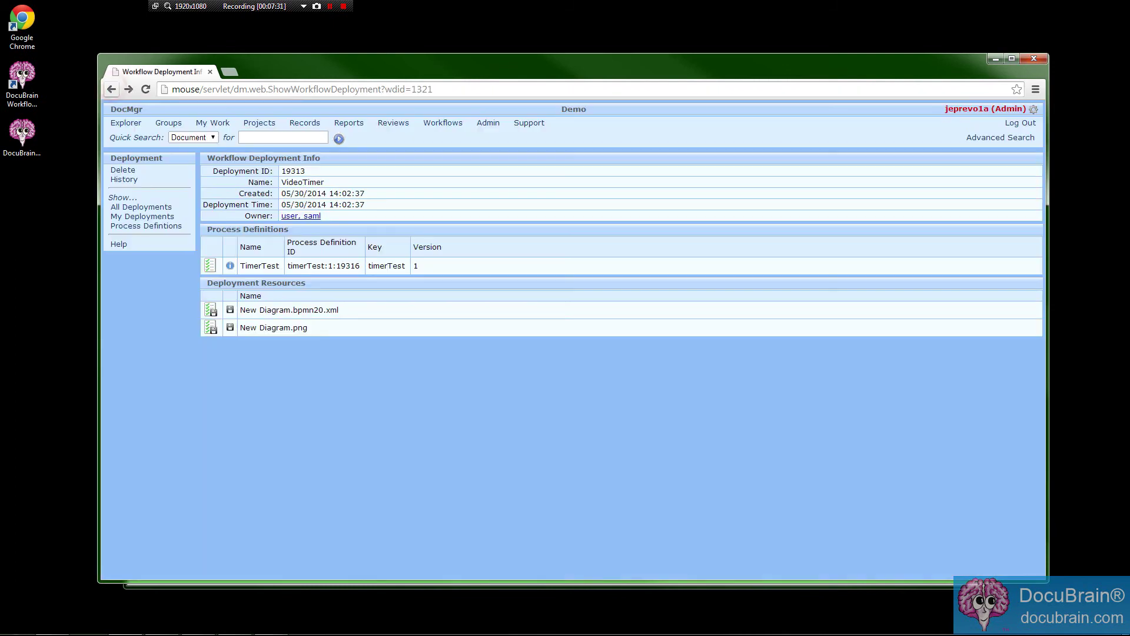
pyautogui.moveTo(240, 327); pyautogui.dragTo(294, 327)
pyautogui.click(317, 329)
# View the deployed New Diagram.png image, then return and open the TimerTest process definition.
pyautogui.click(294, 327)
pyautogui.doubleClick(295, 327)
pyautogui.click(230, 326)
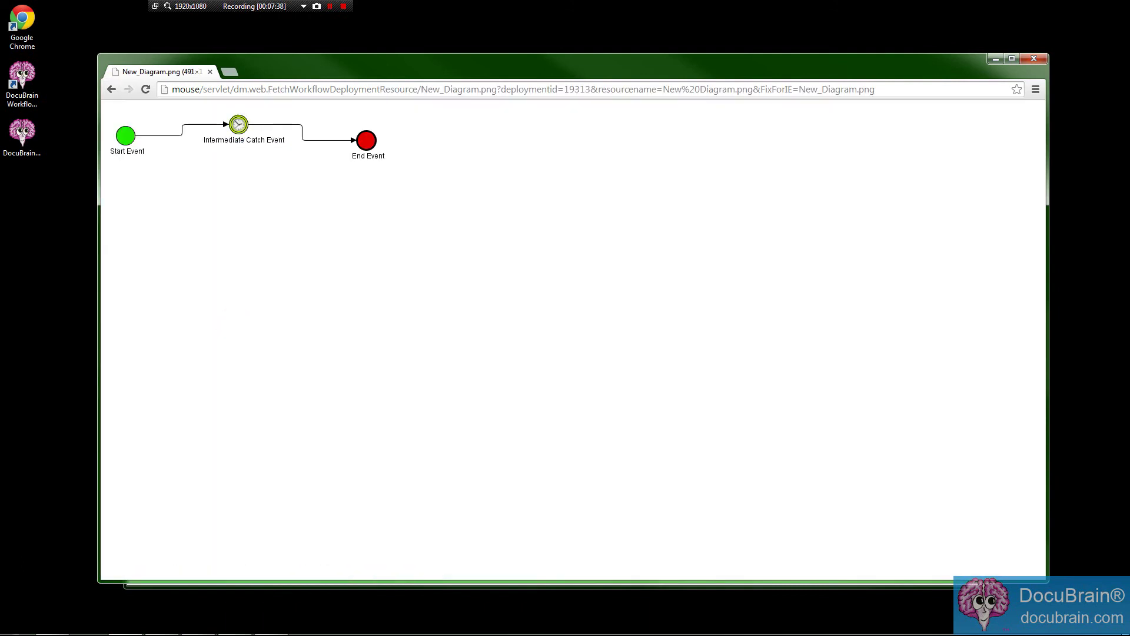
pyautogui.click(111, 90)
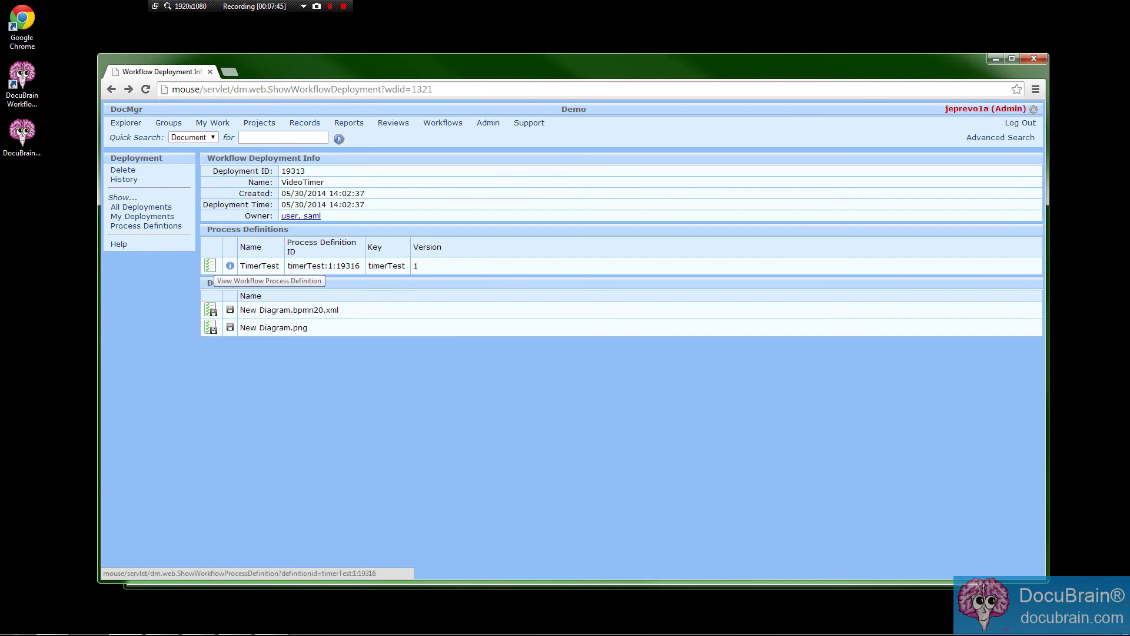
pyautogui.click(210, 266)
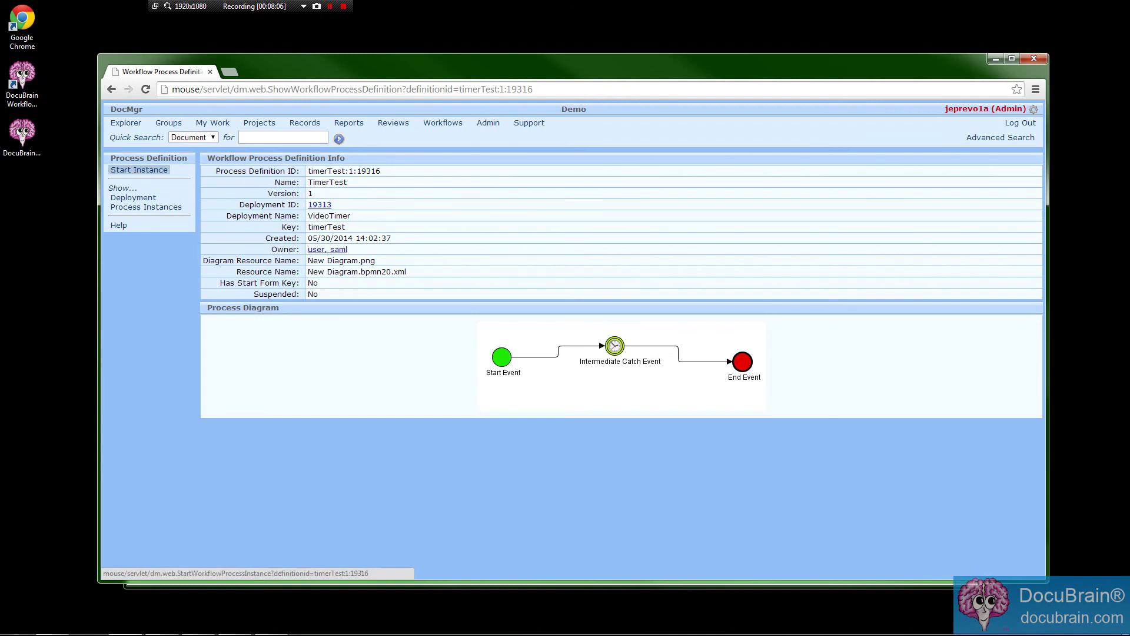
# Start a TimerTest instance, point out its number 19317, and list the definition's instances.
pyautogui.click(152, 171)
pyautogui.moveTo(223, 163); pyautogui.dragTo(331, 164)
pyautogui.click(343, 154)
pyautogui.click(325, 168)
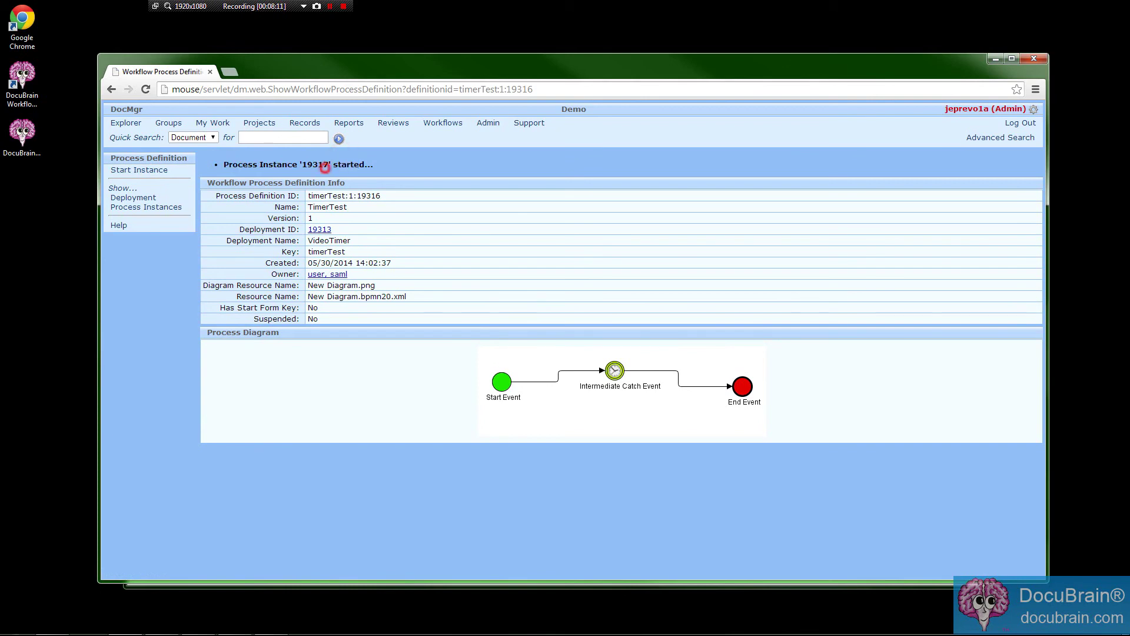
pyautogui.doubleClick(325, 167)
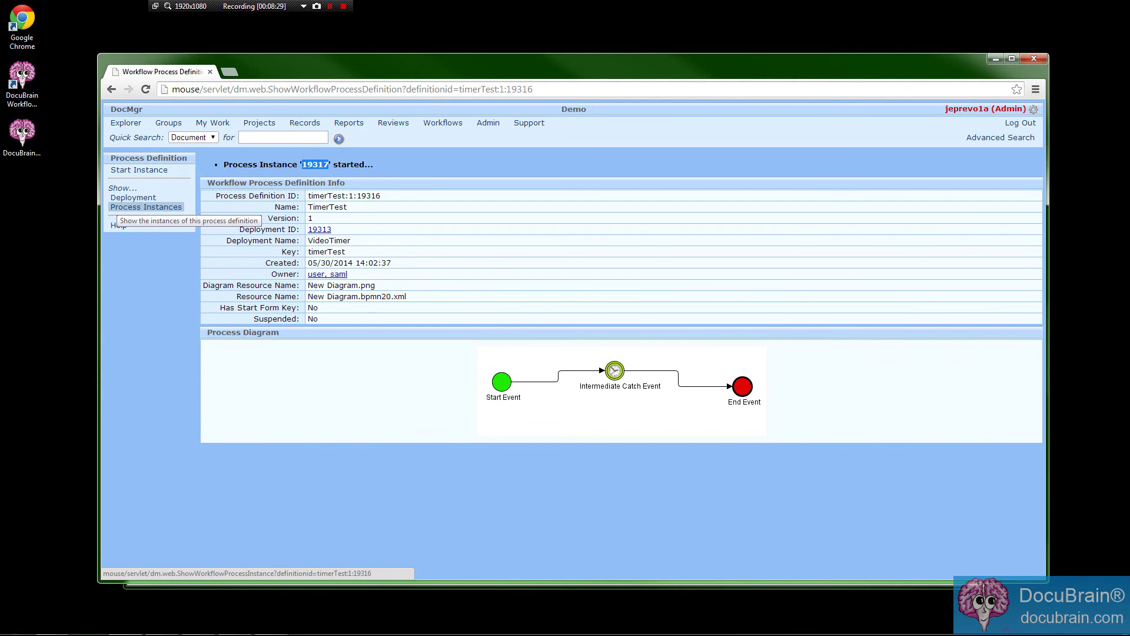
pyautogui.click(115, 207)
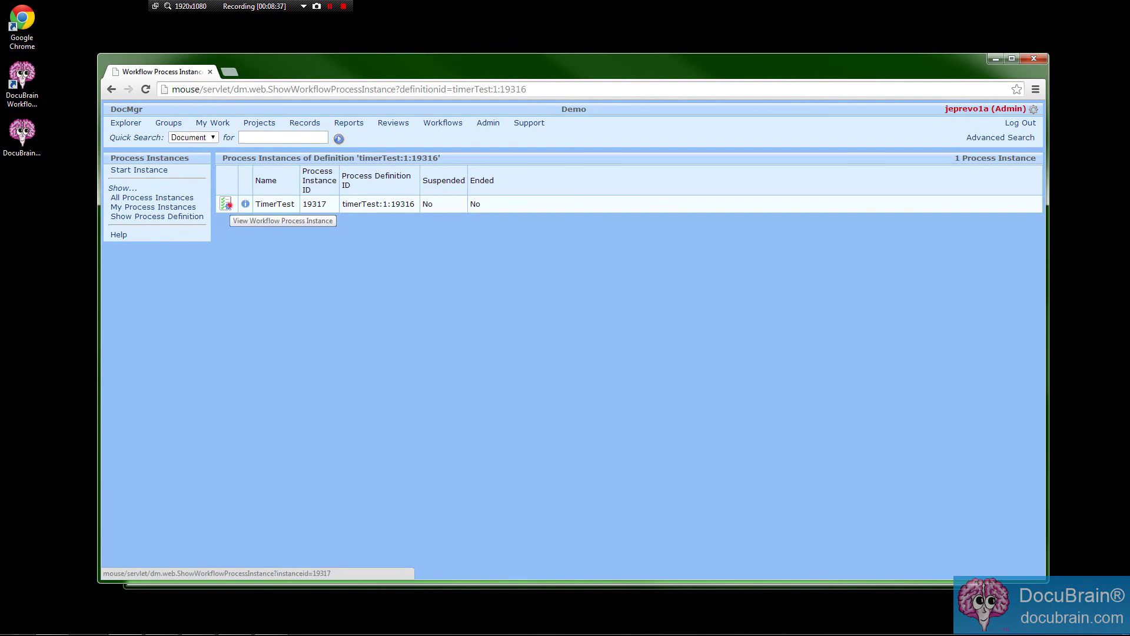
# Open instance 19317 and inspect the Start, timer catch and End event details.
pyautogui.click(226, 204)
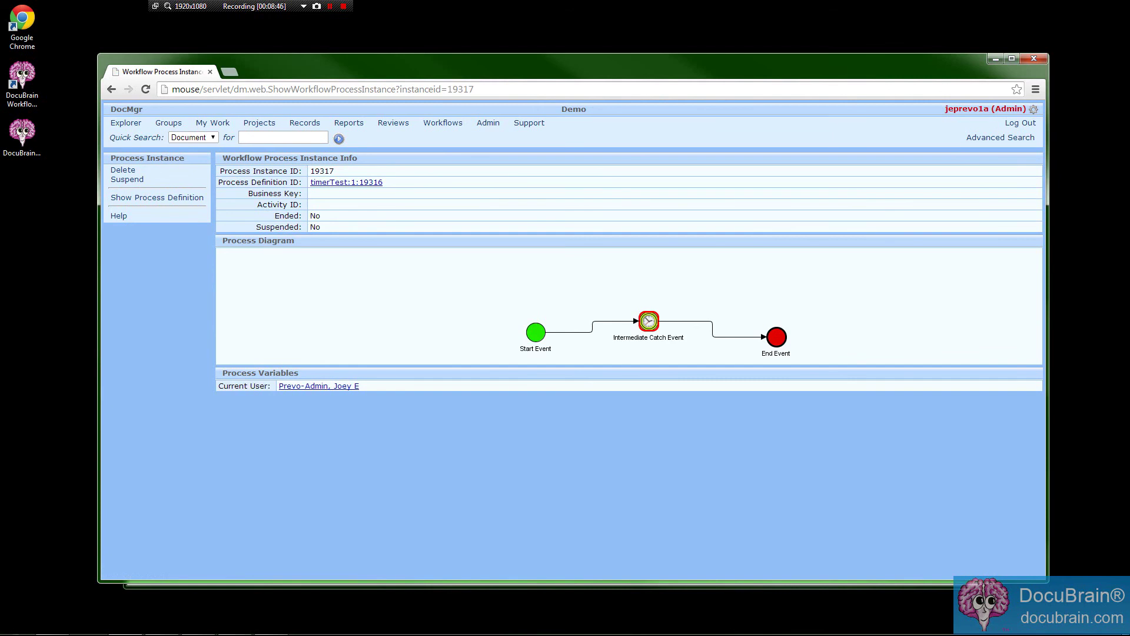
pyautogui.moveTo(228, 239); pyautogui.dragTo(295, 240)
pyautogui.click(343, 265)
pyautogui.click(491, 300)
pyautogui.click(536, 332)
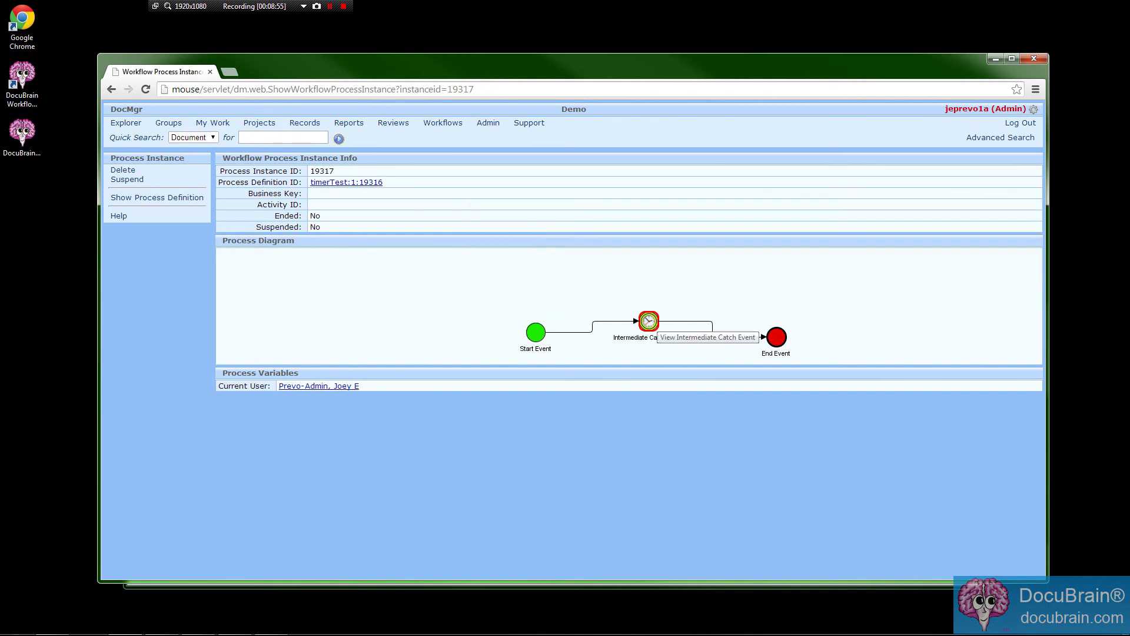
pyautogui.click(649, 321)
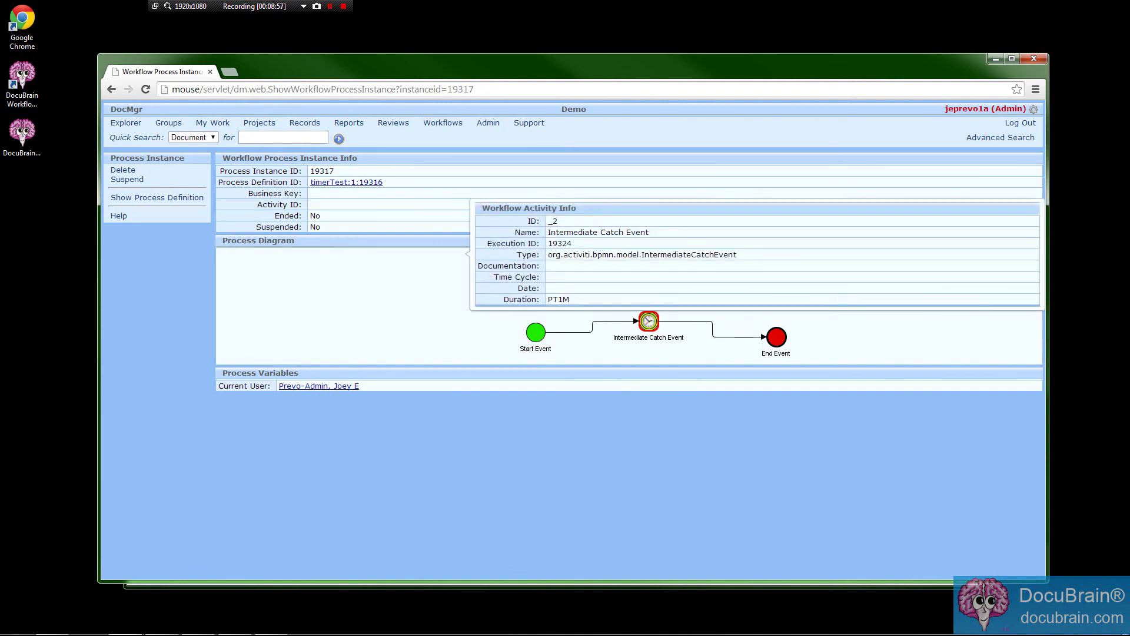
pyautogui.click(776, 336)
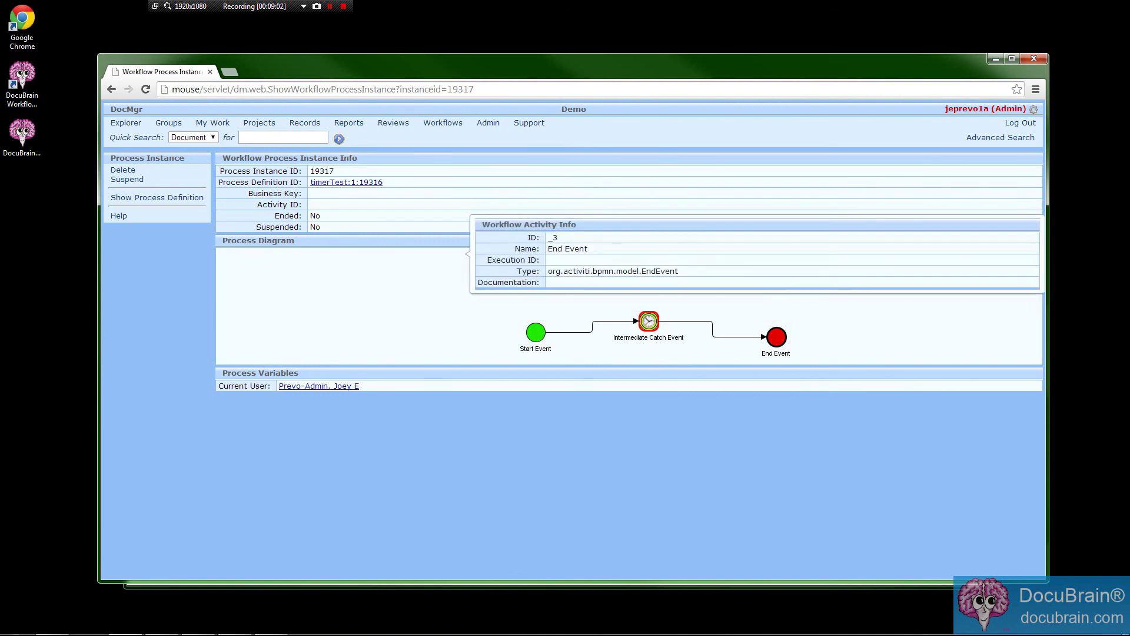
pyautogui.click(776, 337)
pyautogui.click(648, 321)
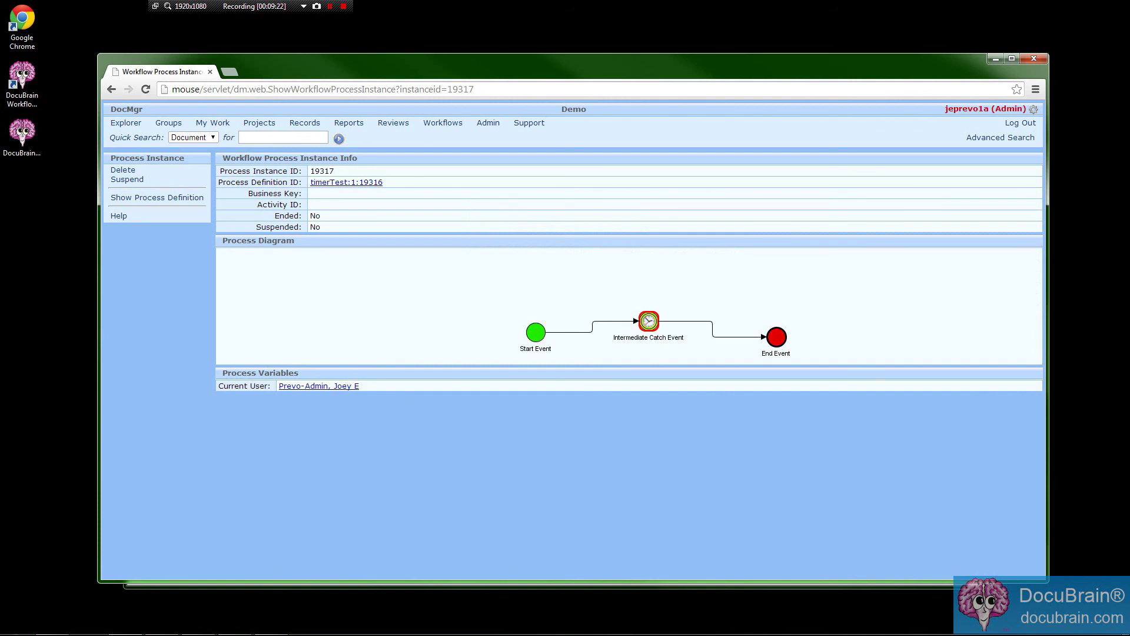
# Point out the Current User process variable, then reload instance 19317 to see it completed.
pyautogui.moveTo(229, 369); pyautogui.dragTo(333, 385)
pyautogui.click(363, 421)
pyautogui.moveTo(220, 386); pyautogui.dragTo(266, 386)
pyautogui.click(257, 422)
pyautogui.moveTo(219, 385); pyautogui.dragTo(273, 386)
pyautogui.click(267, 444)
pyautogui.click(361, 438)
pyautogui.click(472, 435)
pyautogui.press('F5')
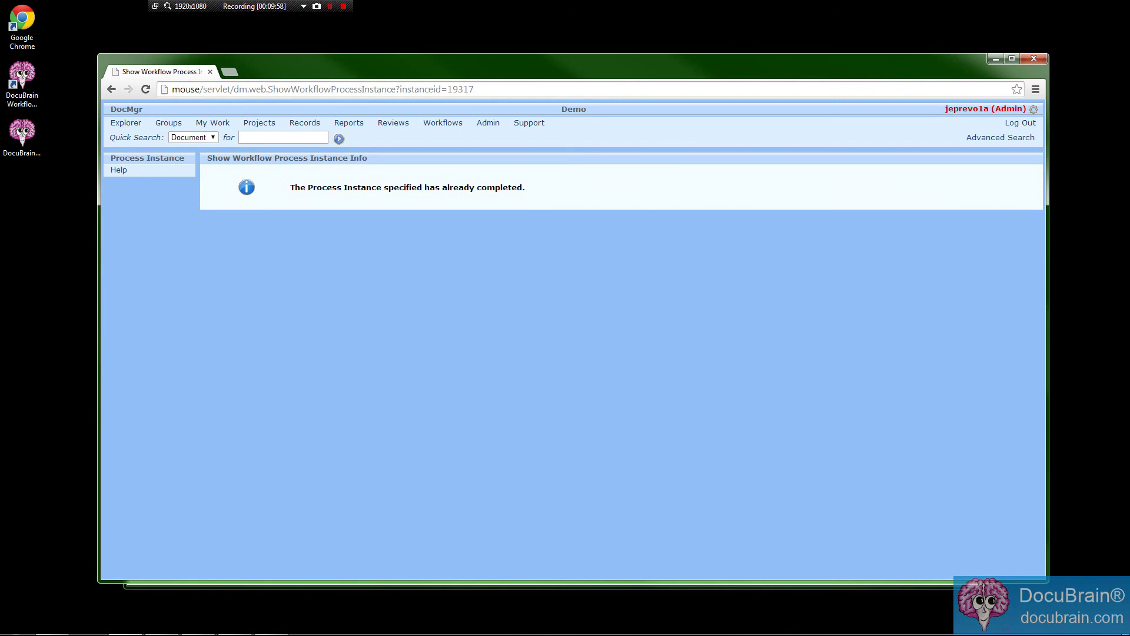
# Point out the completion message, then check the TimerTest definition's instance list, now 0 instances.
pyautogui.moveTo(288, 187); pyautogui.dragTo(400, 187)
pyautogui.click(383, 244)
pyautogui.click(442, 123)
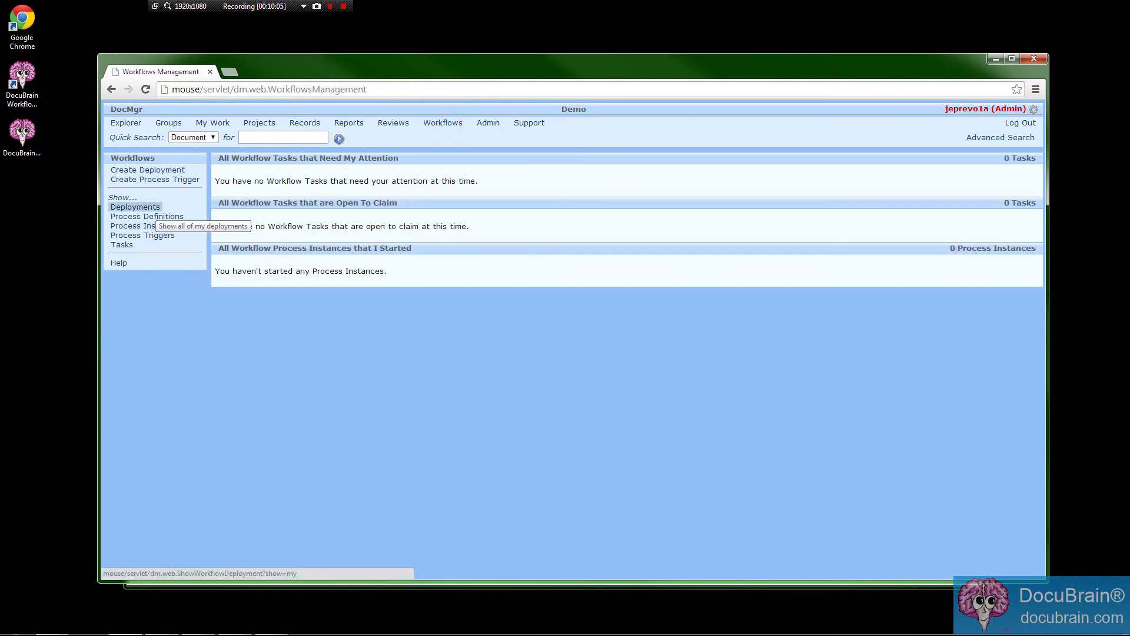
pyautogui.click(154, 207)
pyautogui.click(156, 197)
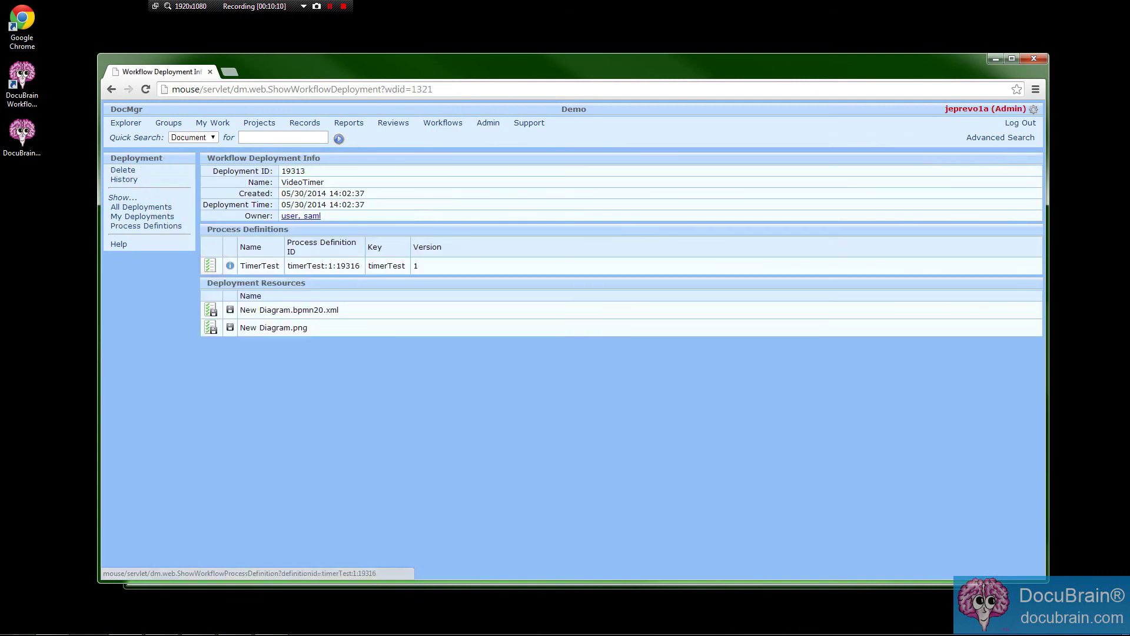
pyautogui.click(212, 265)
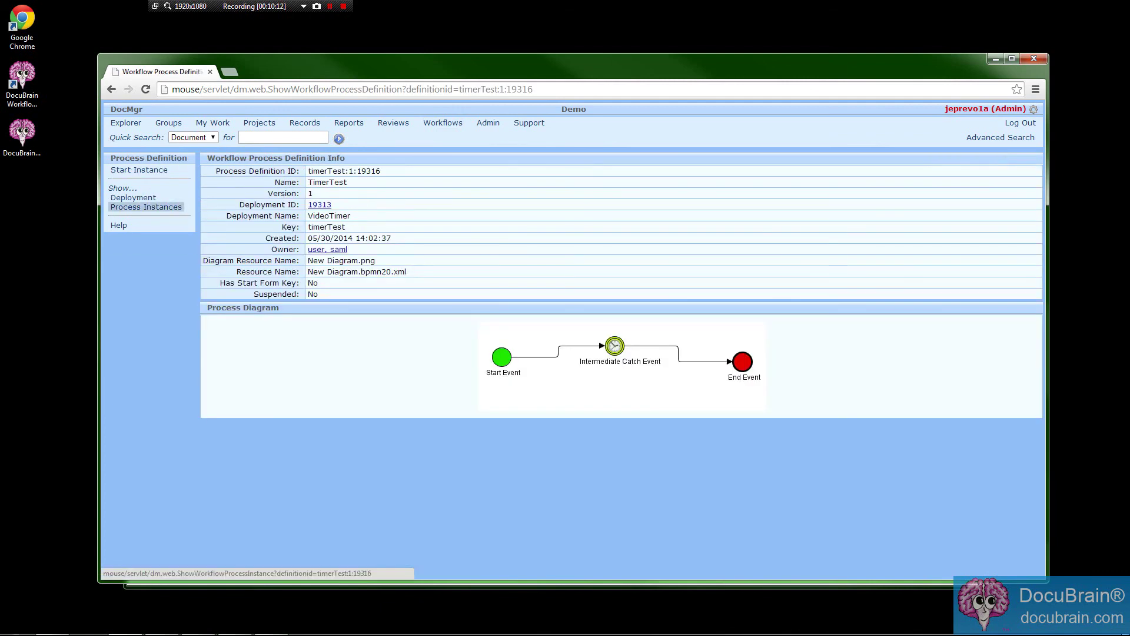
pyautogui.click(150, 206)
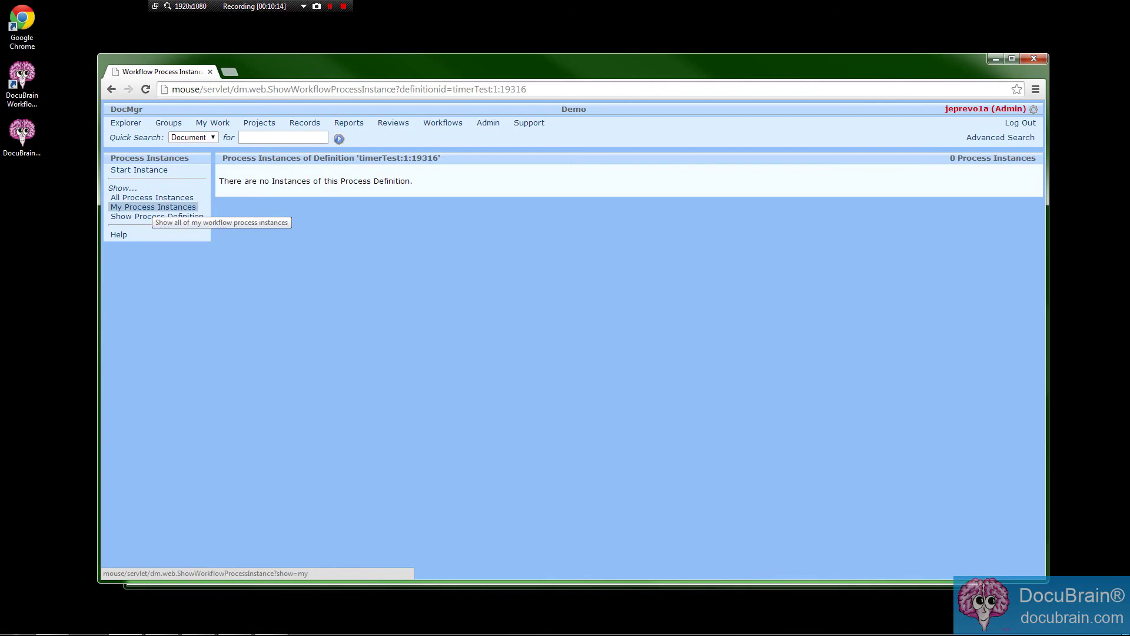
pyautogui.moveTo(476, 60); pyautogui.dragTo(471, 72)
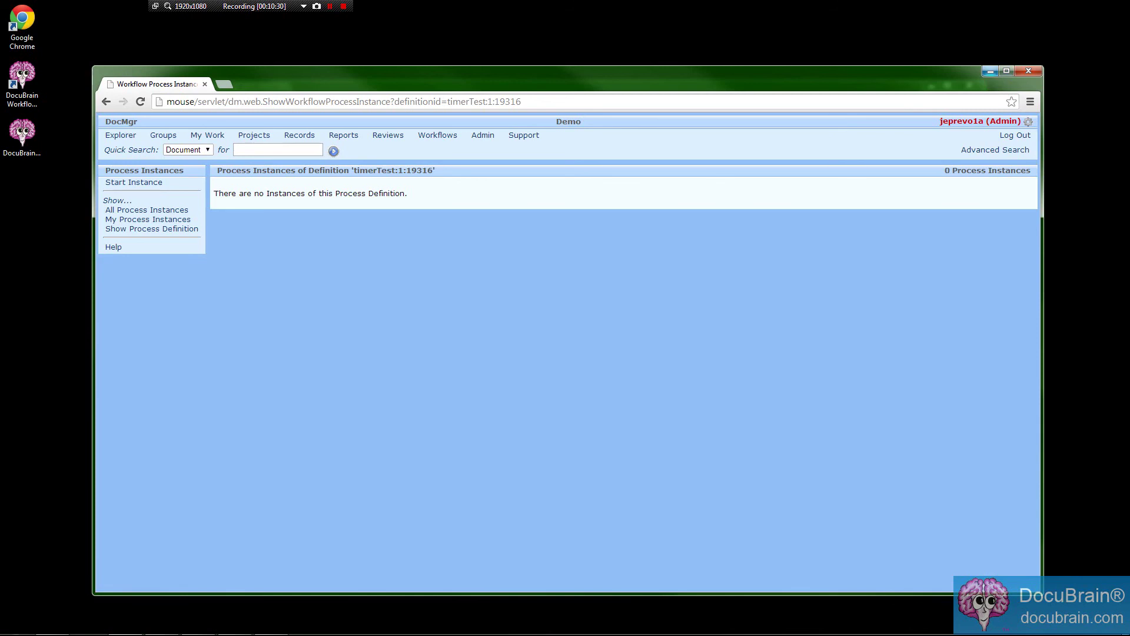
pyautogui.click(991, 70)
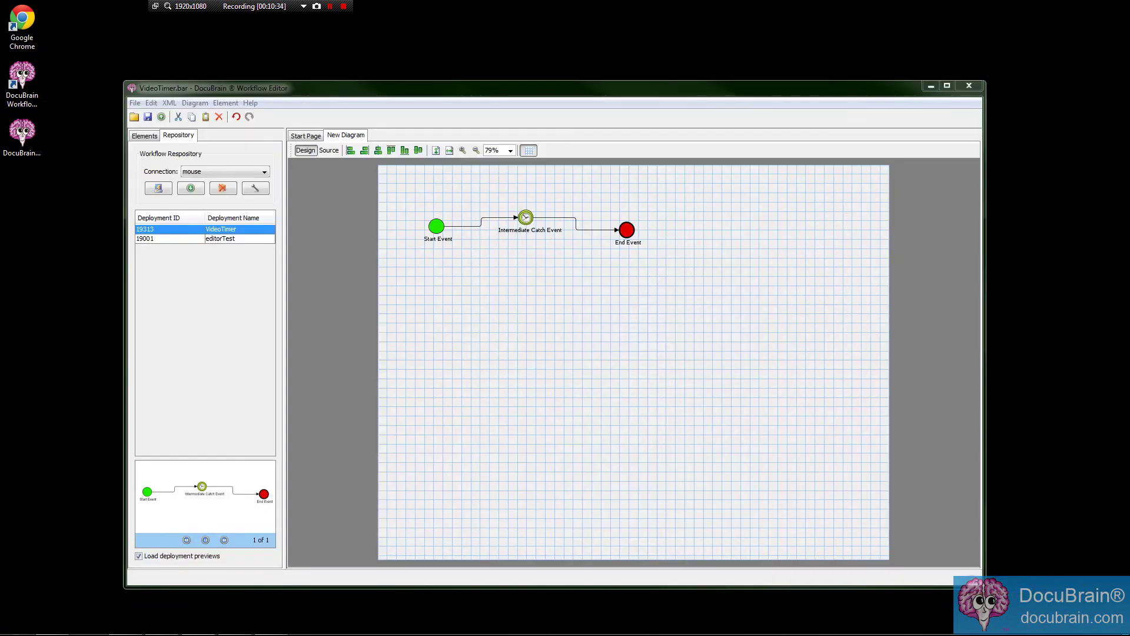
pyautogui.moveTo(618, 88); pyautogui.dragTo(623, 83)
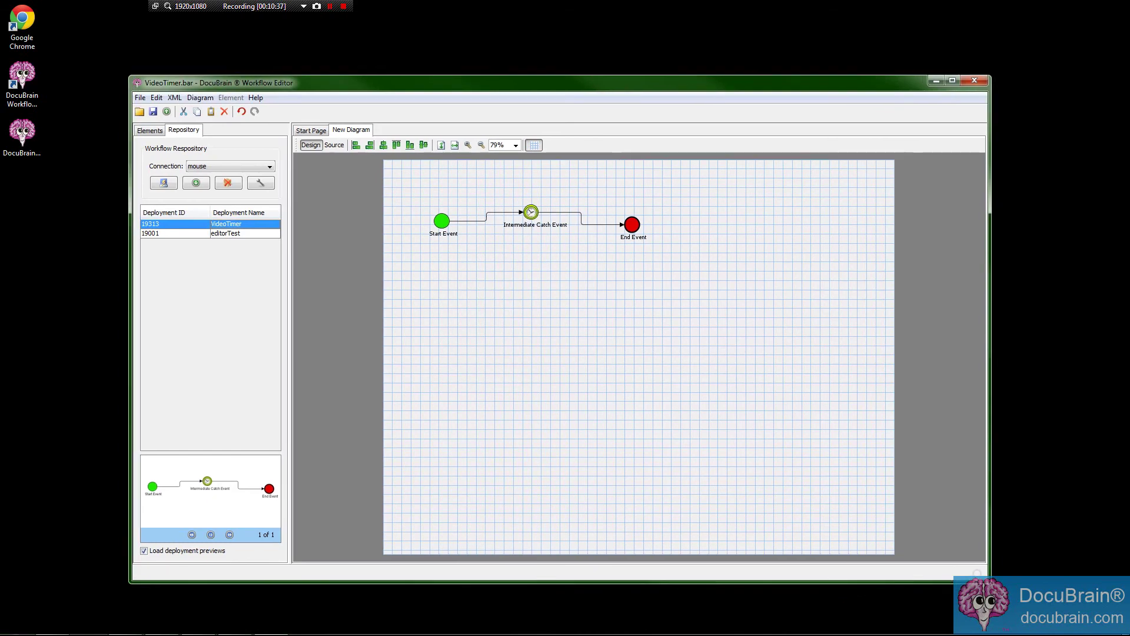
pyautogui.moveTo(618, 83); pyautogui.dragTo(629, 93)
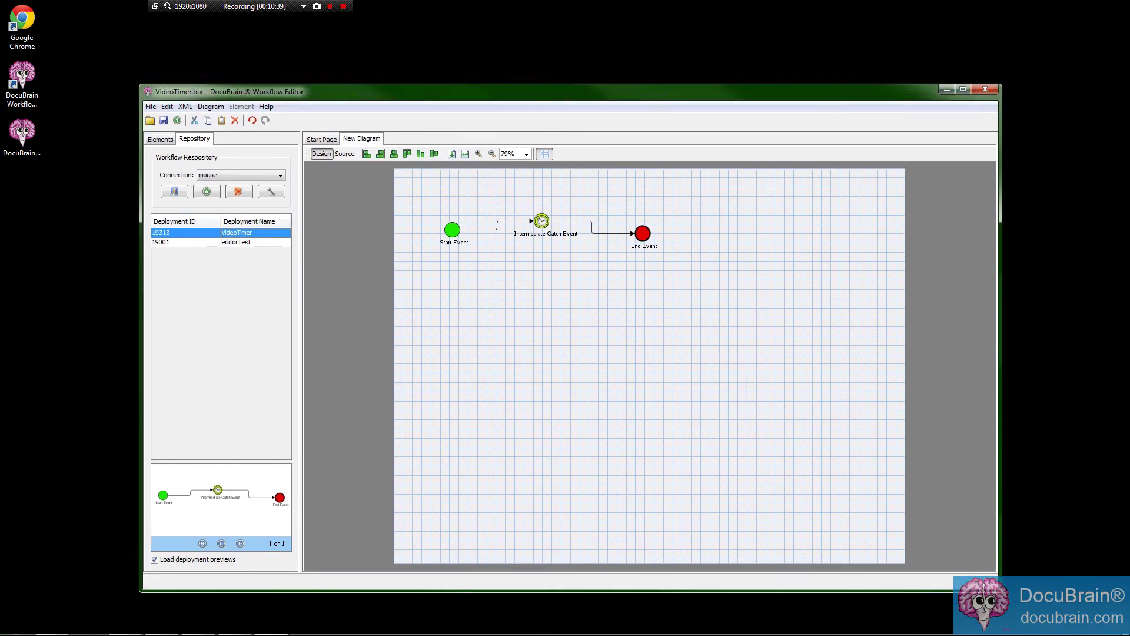
pyautogui.click(160, 139)
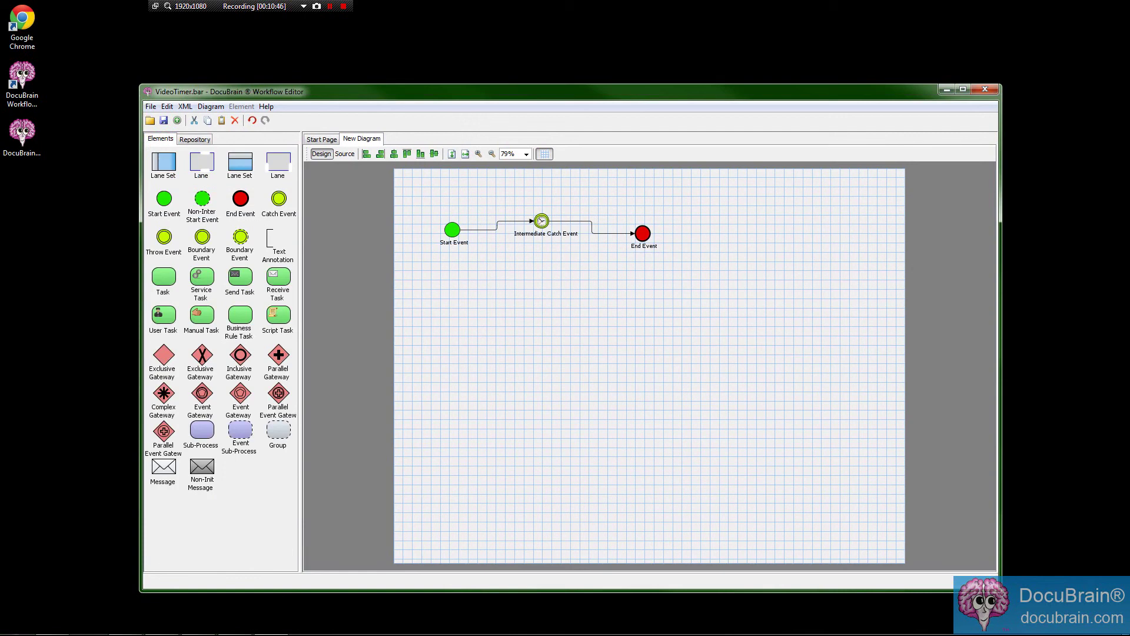
pyautogui.moveTo(201, 277); pyautogui.dragTo(468, 328)
pyautogui.rightClick(475, 334)
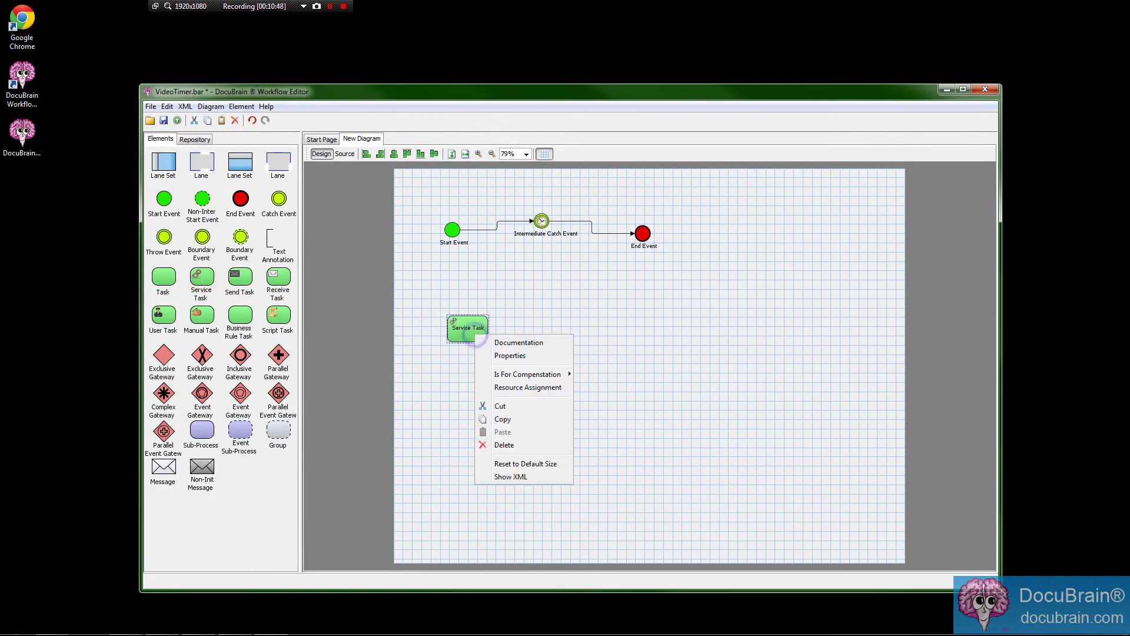
pyautogui.click(517, 355)
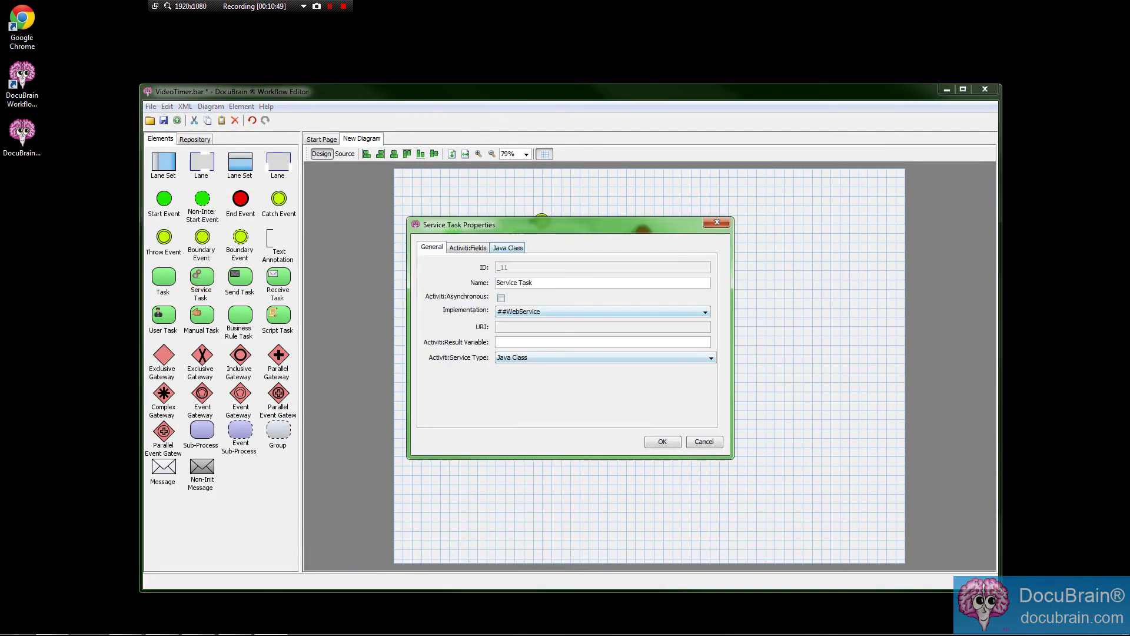
pyautogui.click(508, 248)
pyautogui.click(503, 267)
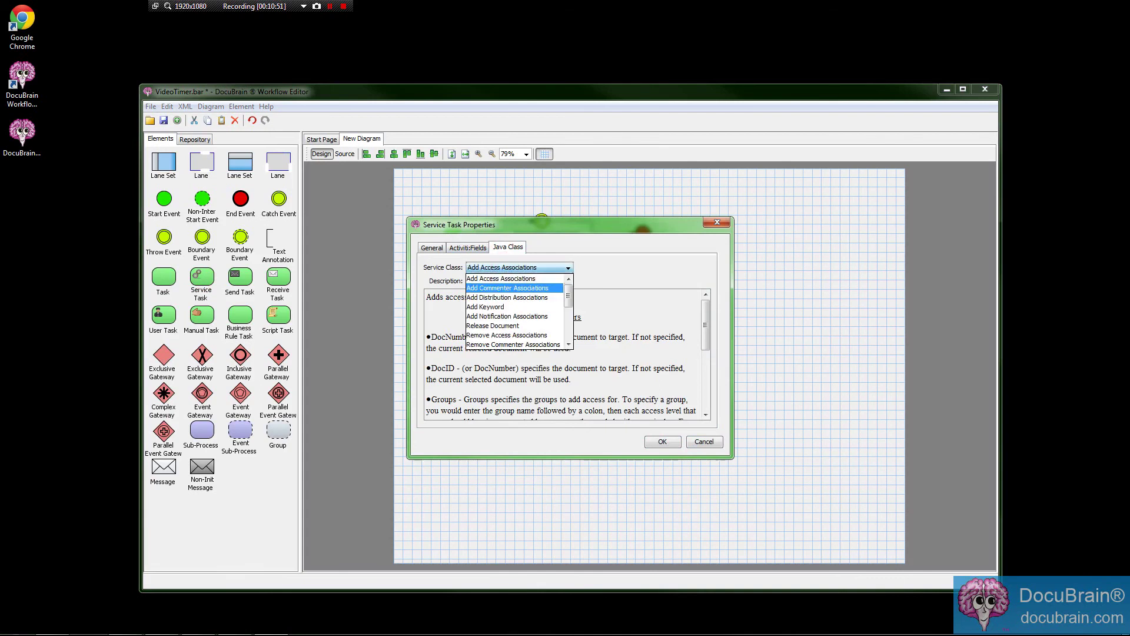
pyautogui.moveTo(568, 294)
pyautogui.mouseDown()
pyautogui.moveTo(568, 329)
pyautogui.moveTo(567, 295)
pyautogui.mouseUp()
pyautogui.click(586, 258)
pyautogui.click(704, 442)
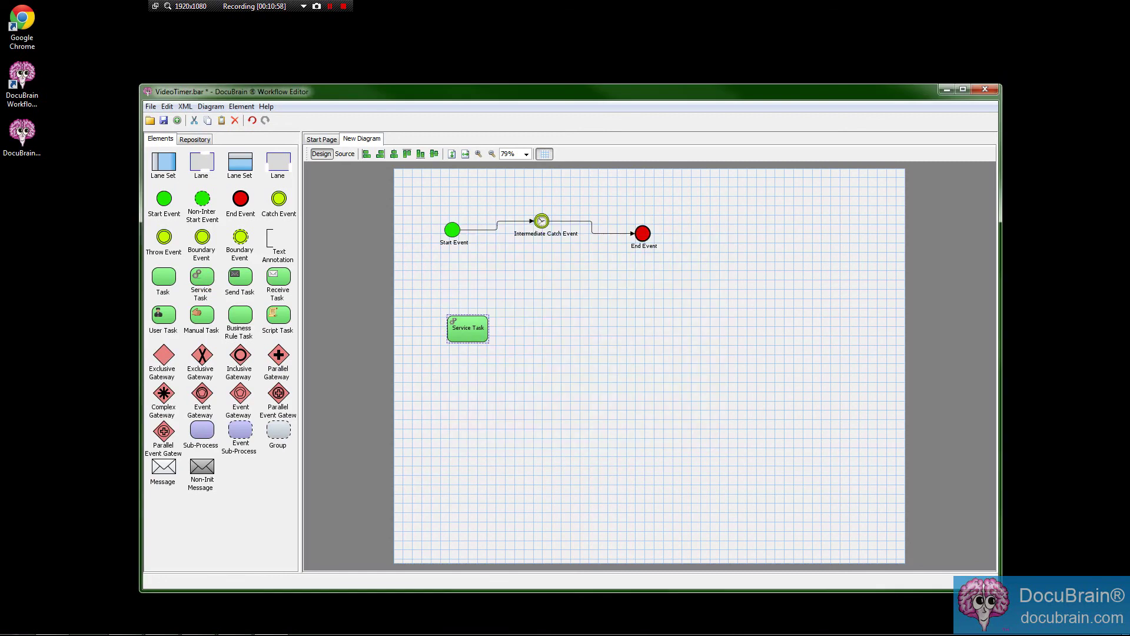
pyautogui.press('Delete')
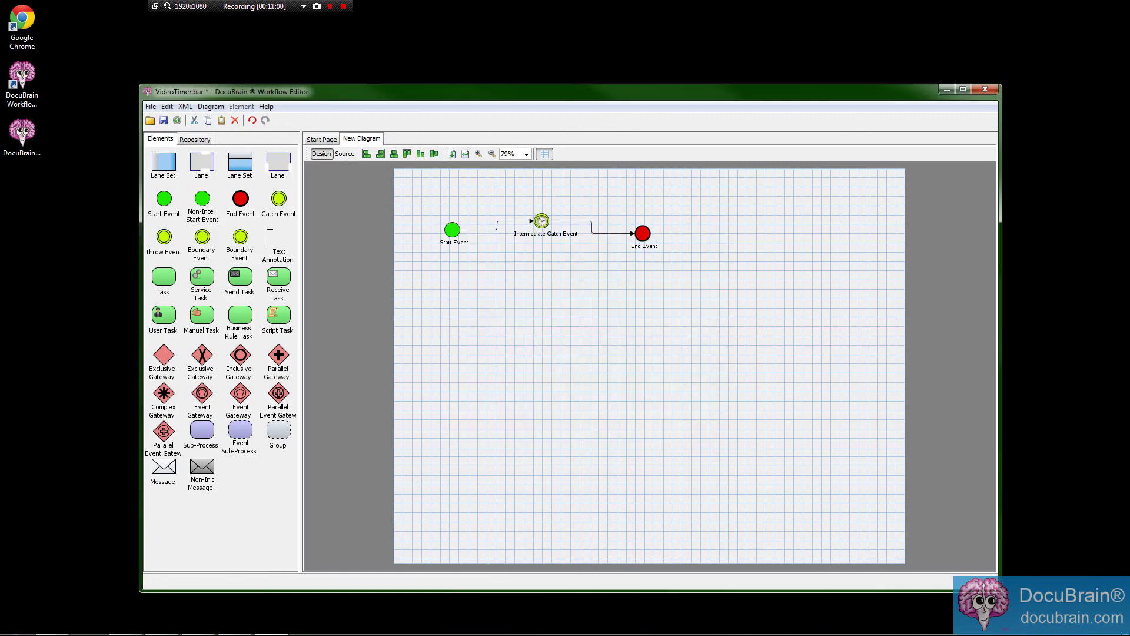
pyautogui.click(125, 622)
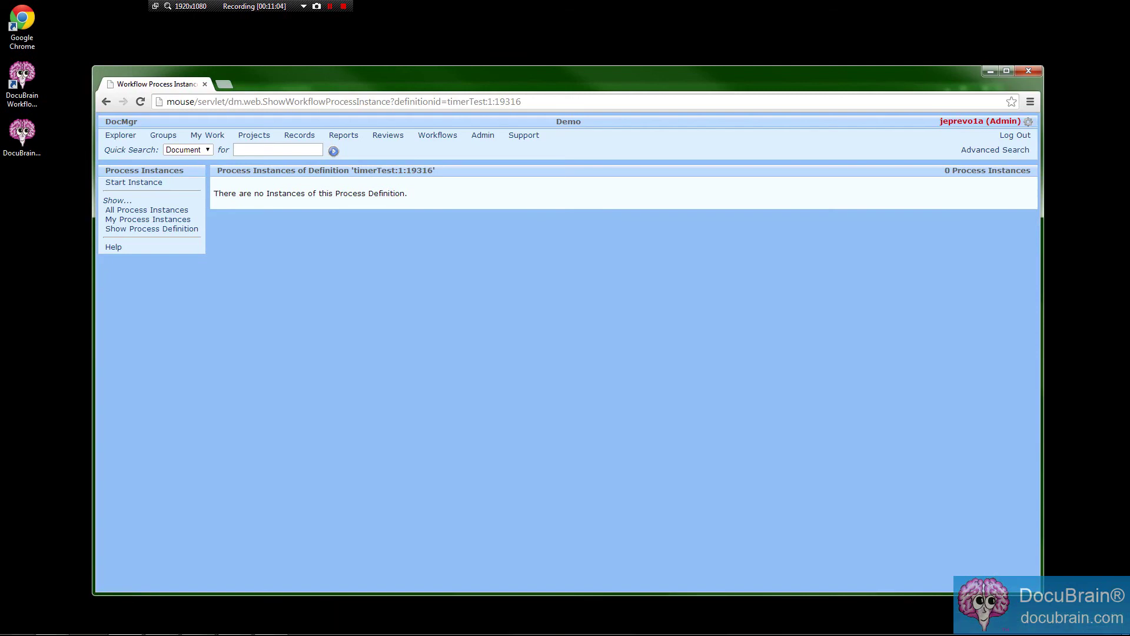
# Go to docubrain.com, open Community Forums, and open the DocuBrain Workflow Editor forum.
pyautogui.click(330, 101)
pyautogui.write('docubrain.com')
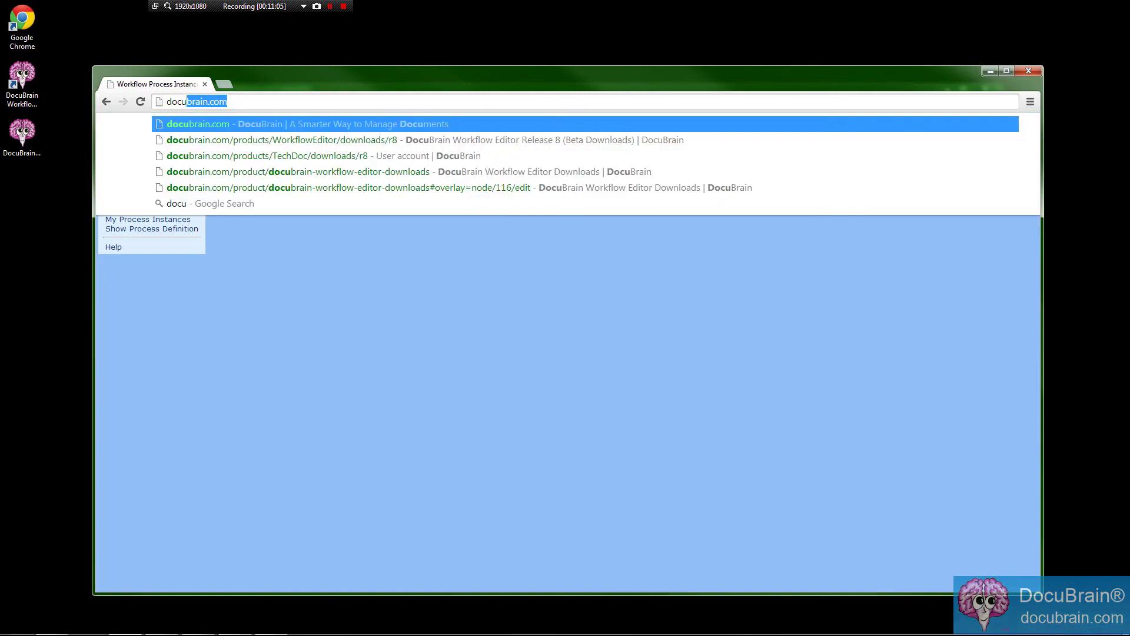
pyautogui.press('Return')
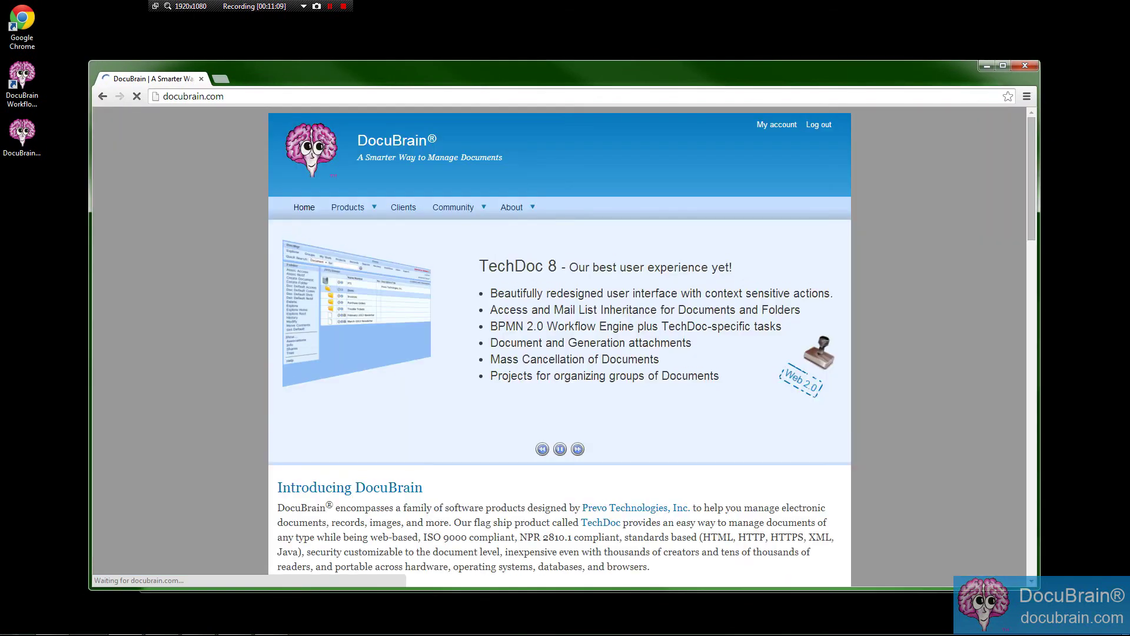
pyautogui.moveTo(453, 207)
pyautogui.click(461, 248)
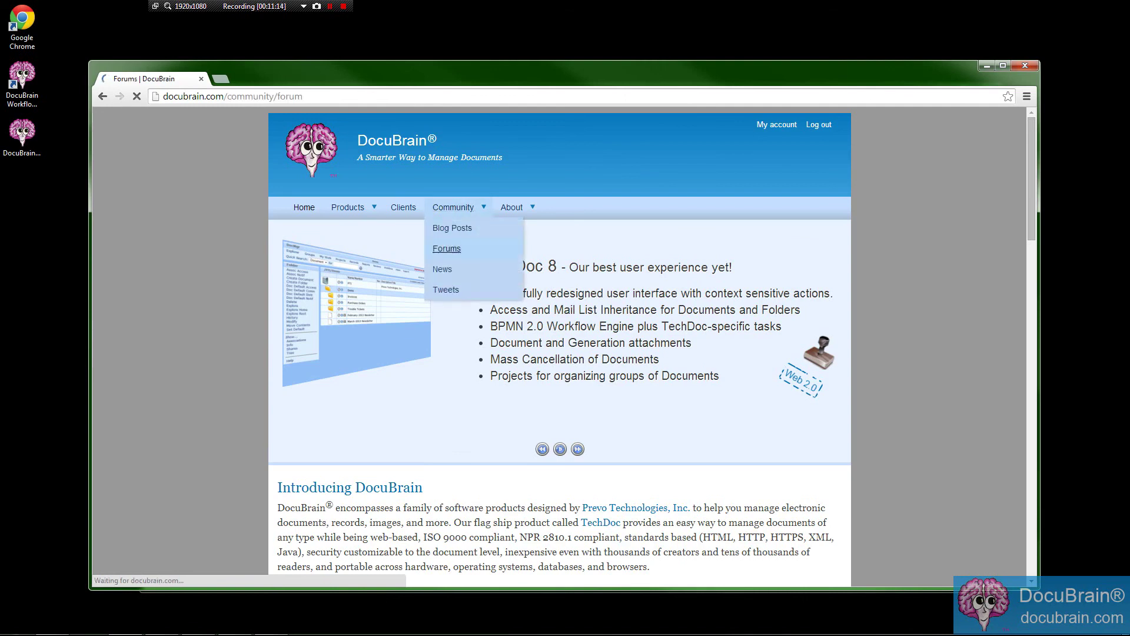
pyautogui.scroll(-6, 377, 480)
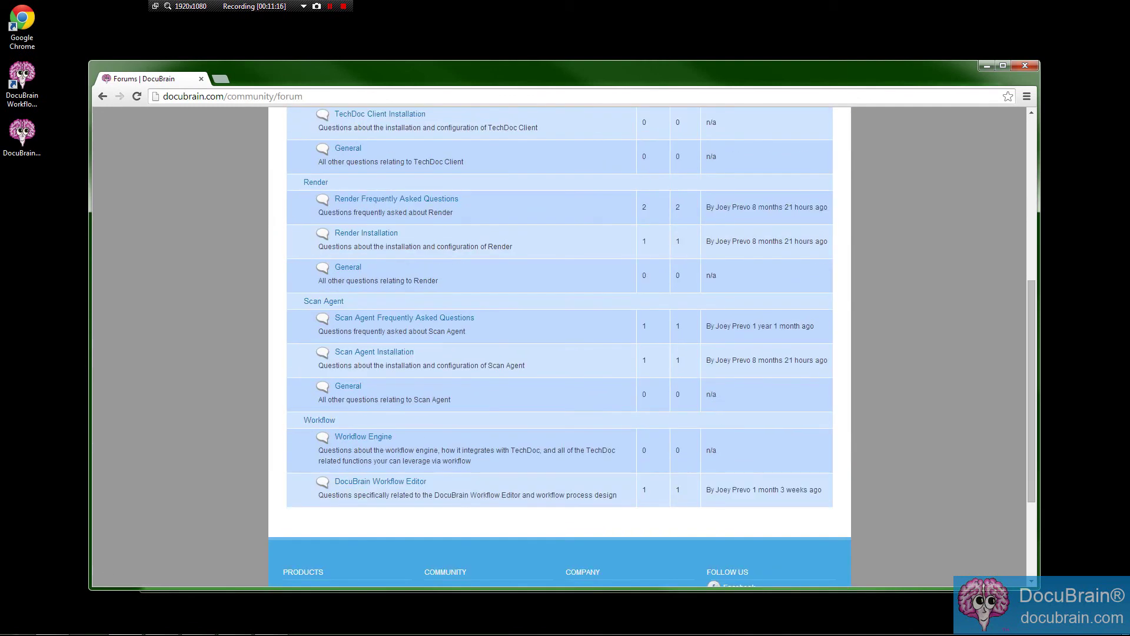
pyautogui.click(359, 481)
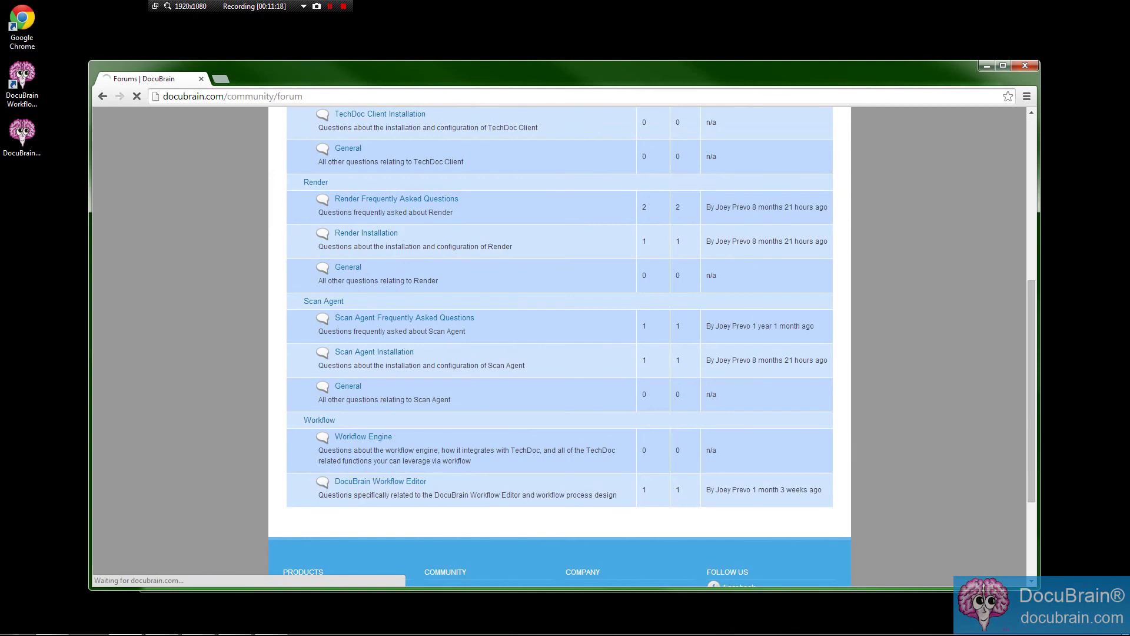